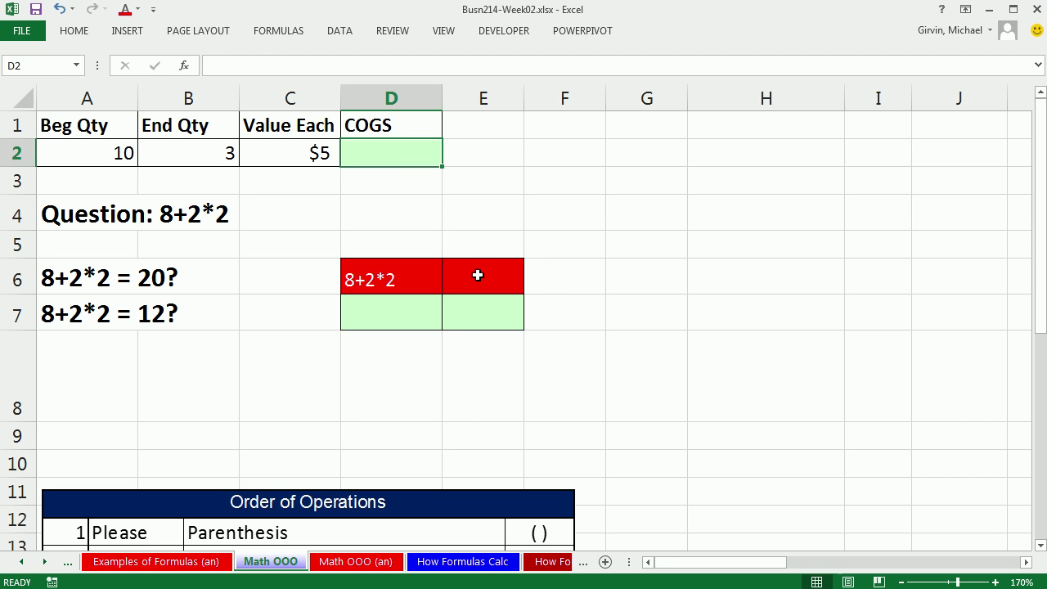
Enter =A2-B2*C2 in D2 for COGS, returning -$5.00, then re-check it in edit mode
text(=)
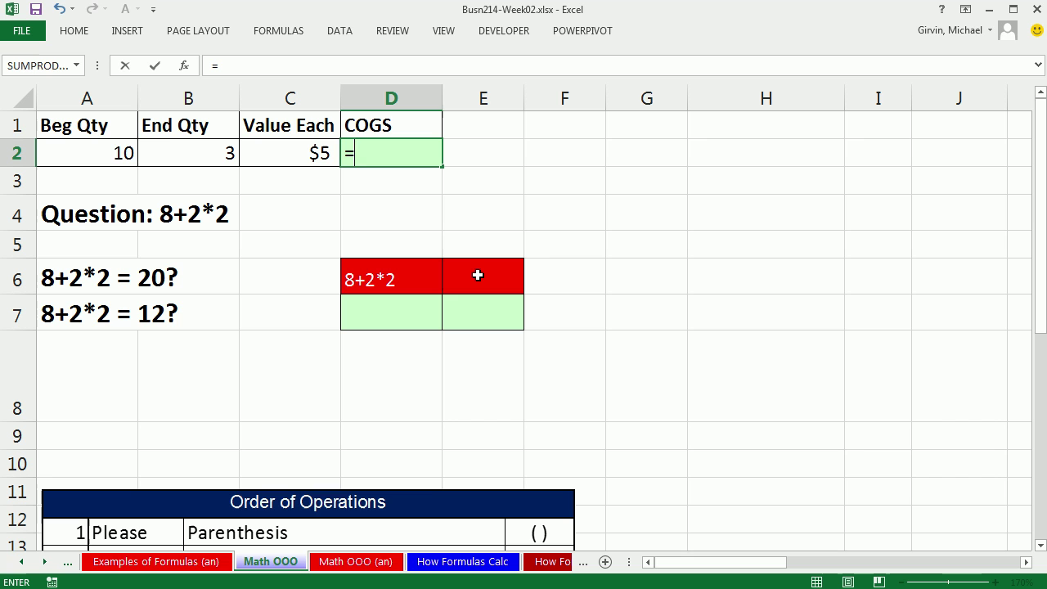
click(61, 155)
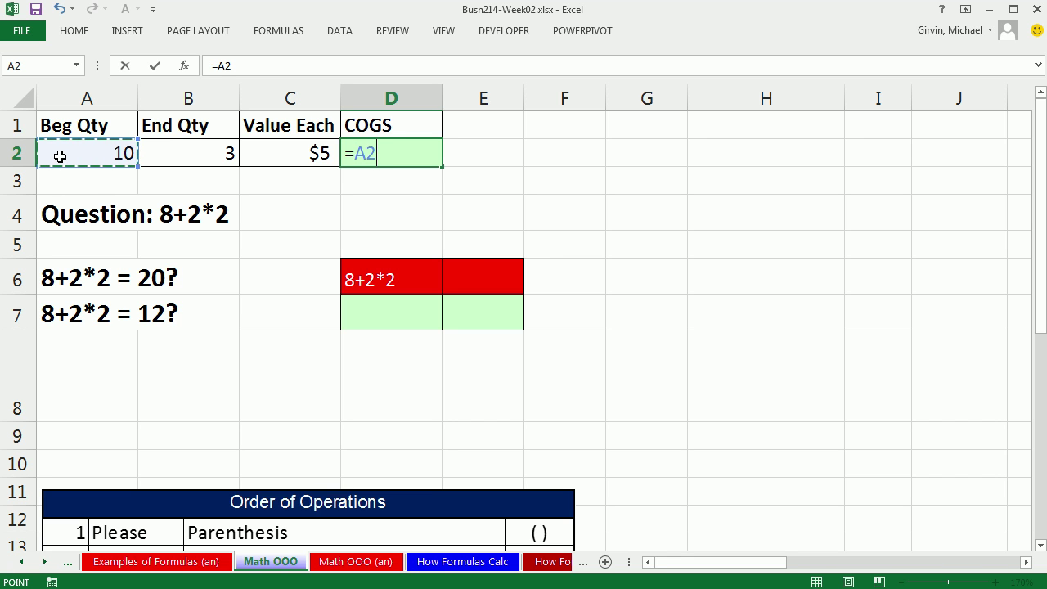
text(-)
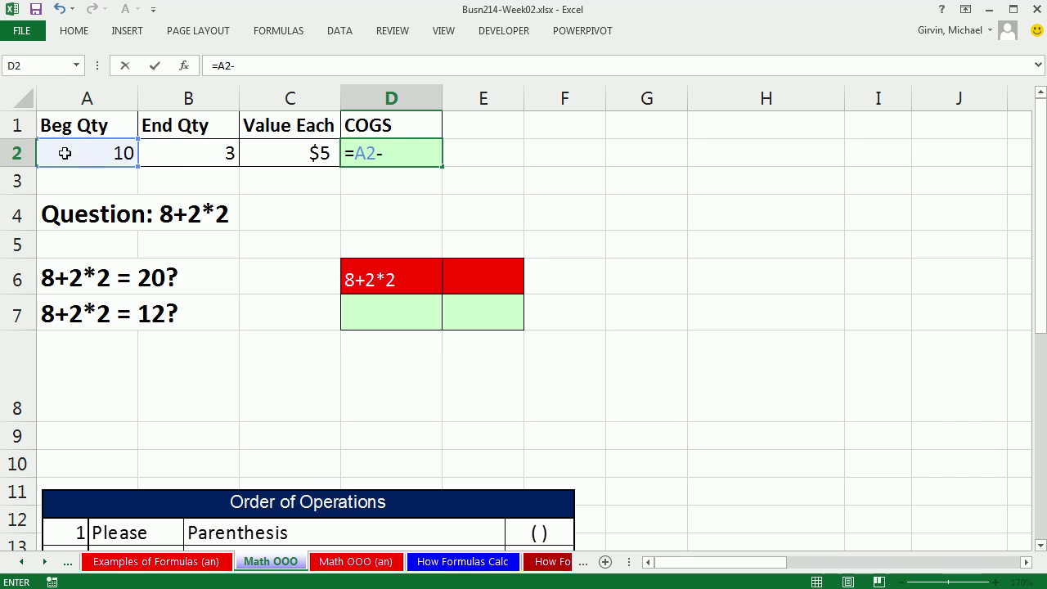
click(170, 160)
text(*)
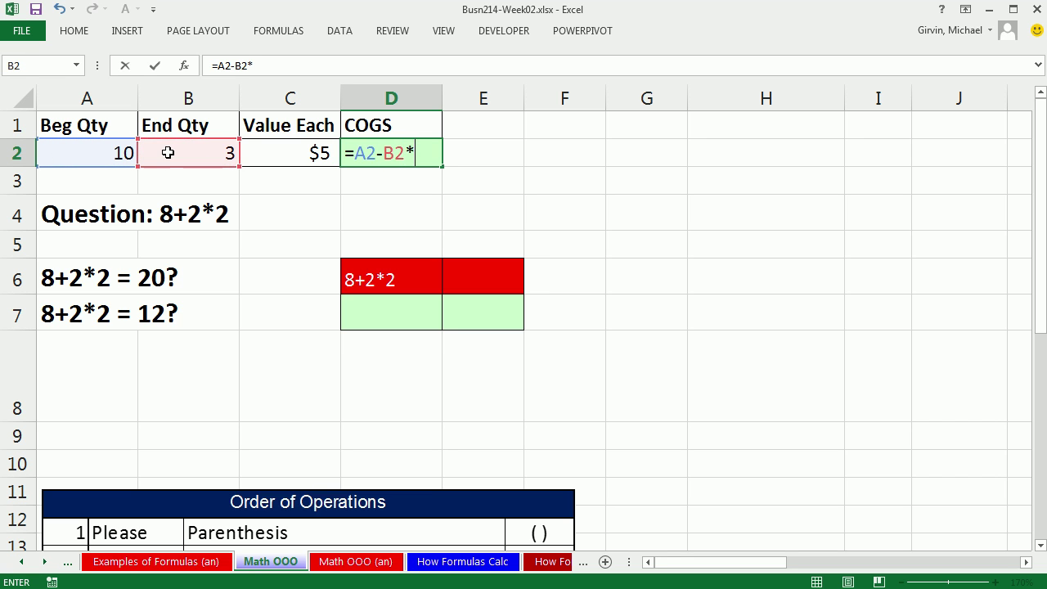
click(298, 162)
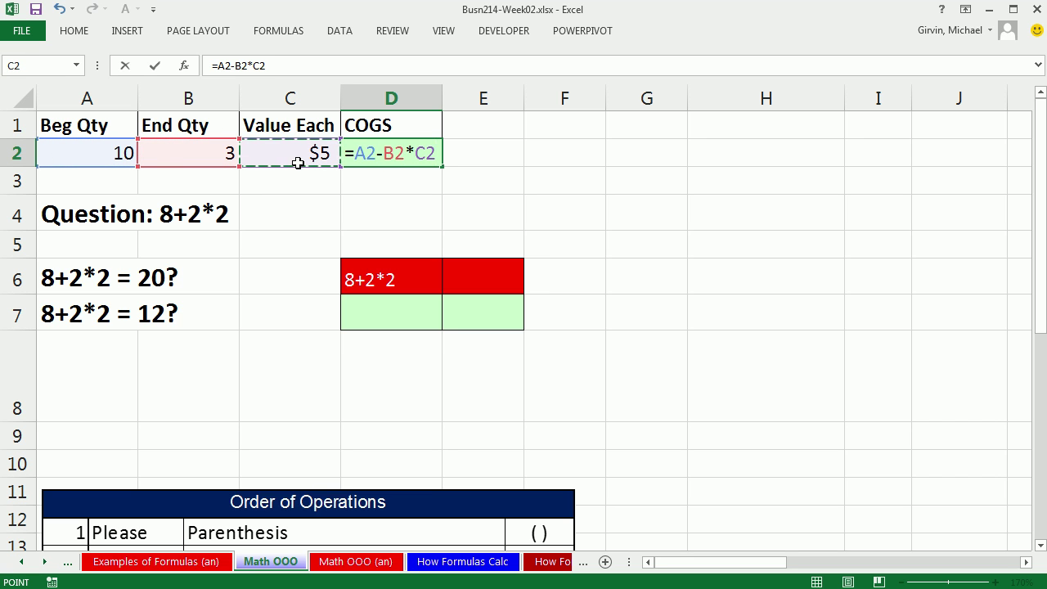
key(ctrl+Return)
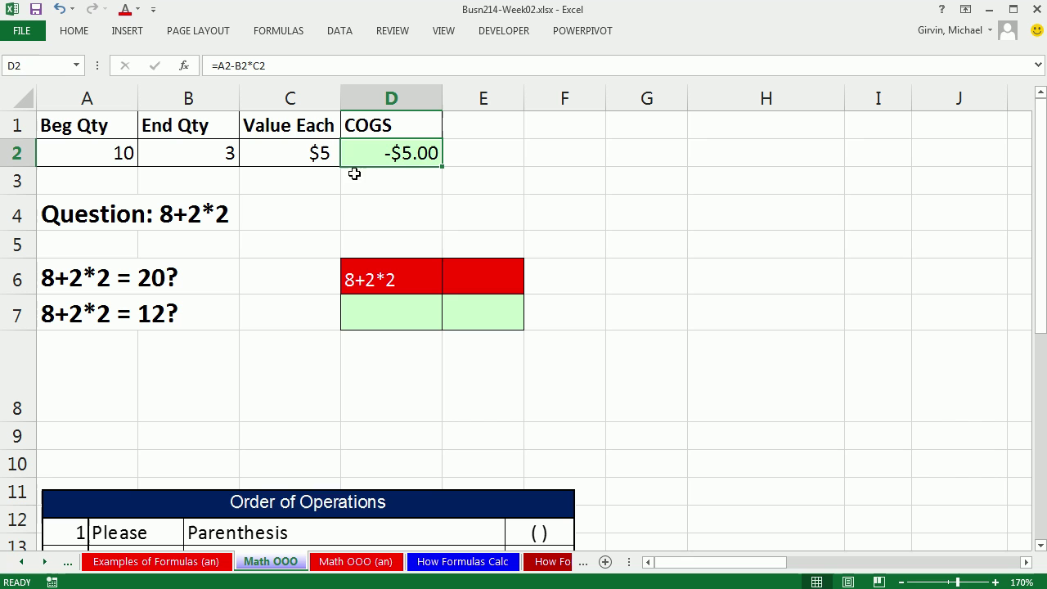
double_click(405, 166)
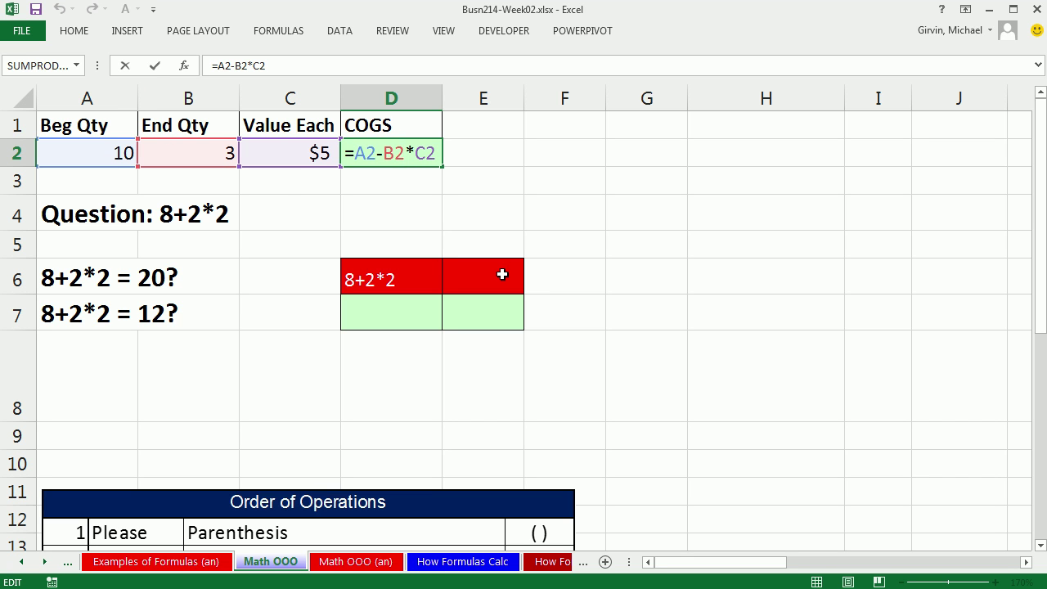
key(Return)
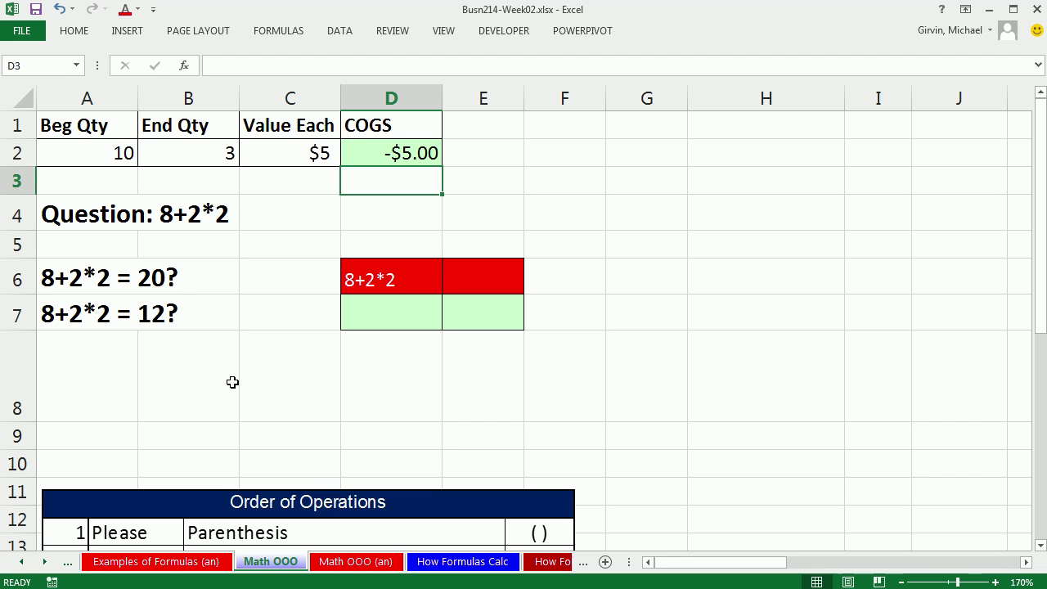
Enter =8+2*2 in D7, which returns 12
click(383, 319)
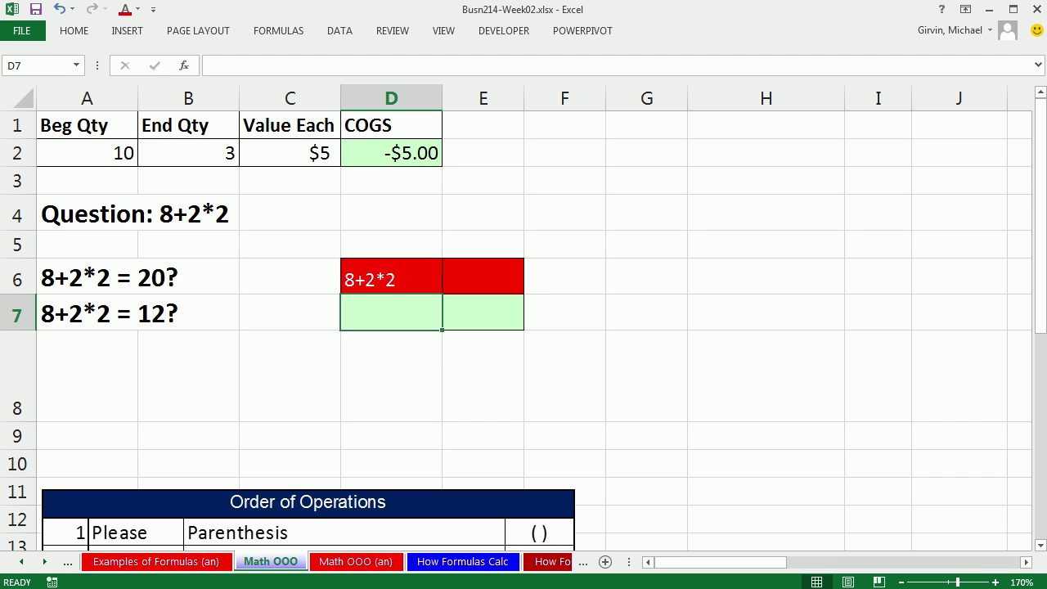
text(=8)
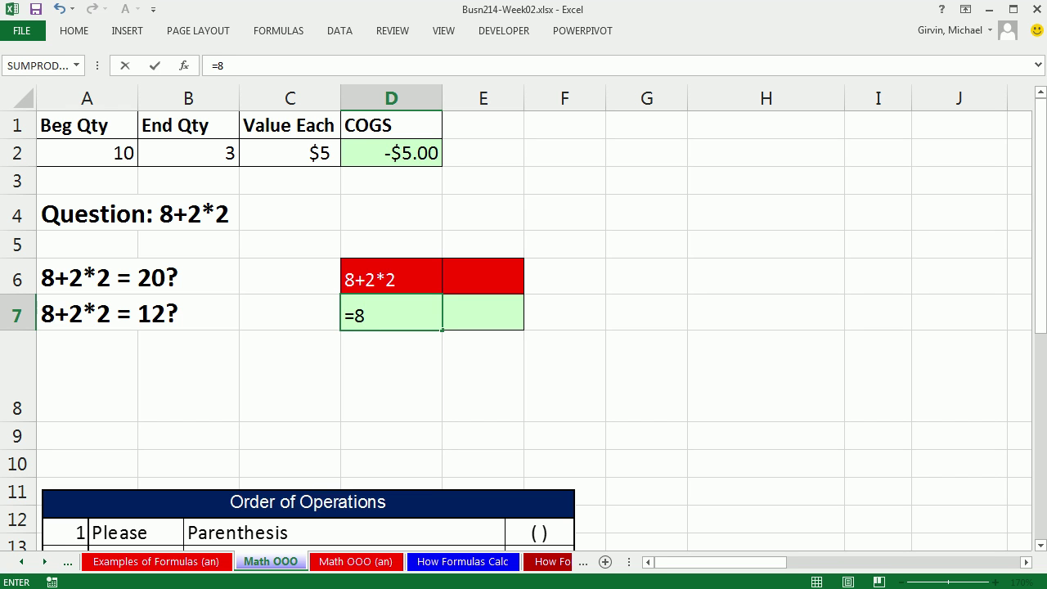
text(+2*)
text(2)
key(ctrl+Return)
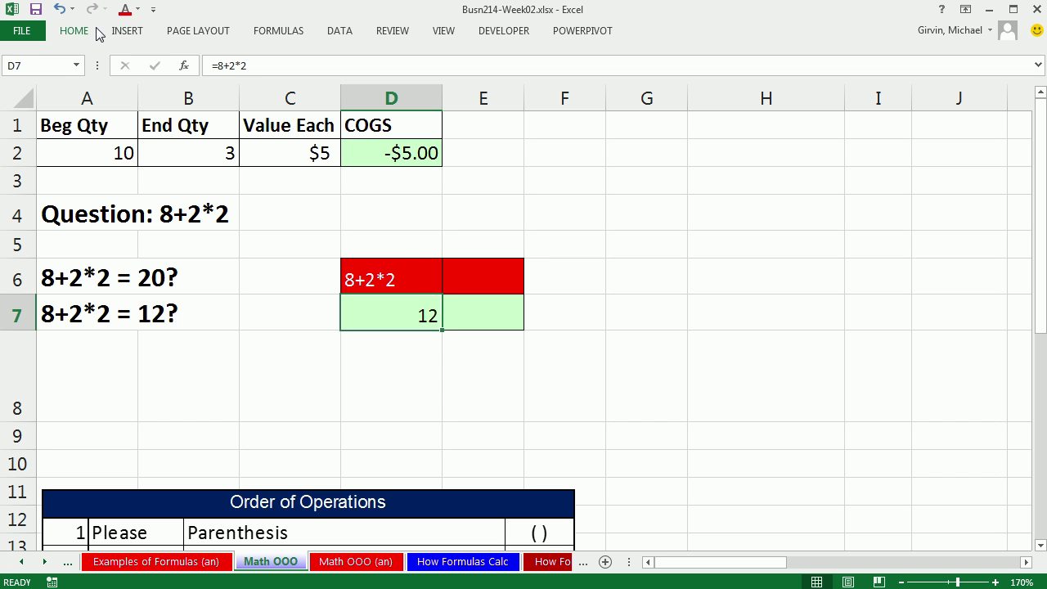
click(297, 38)
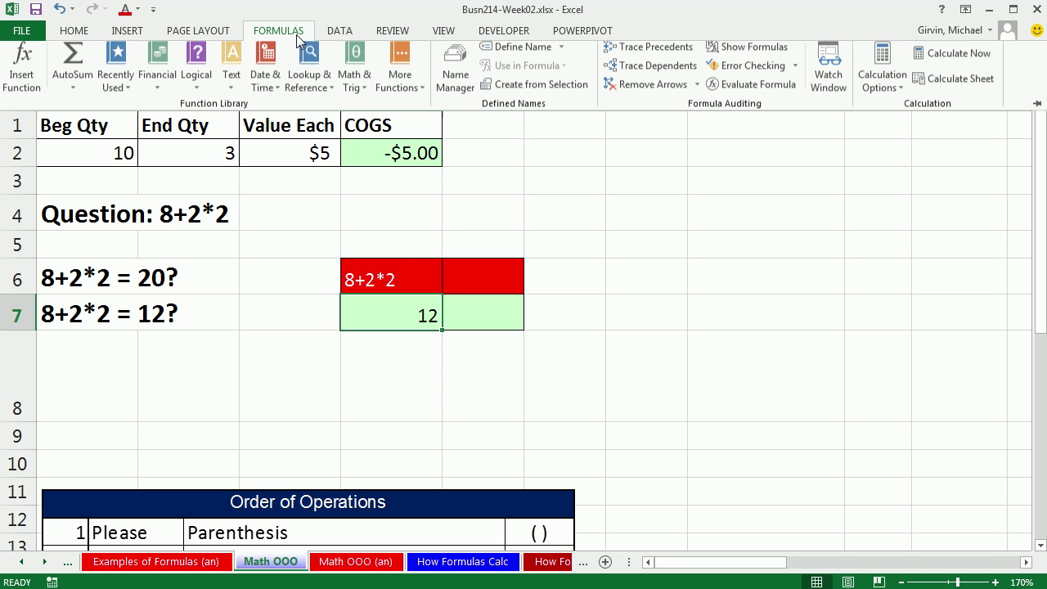
click(739, 96)
drag(548, 285, 670, 227)
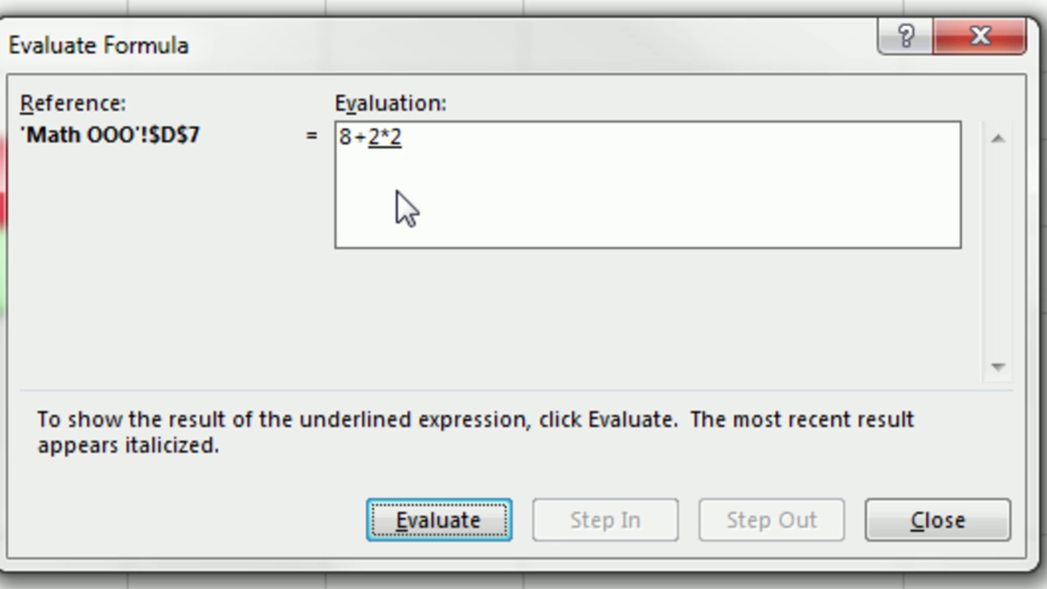
key(Return)
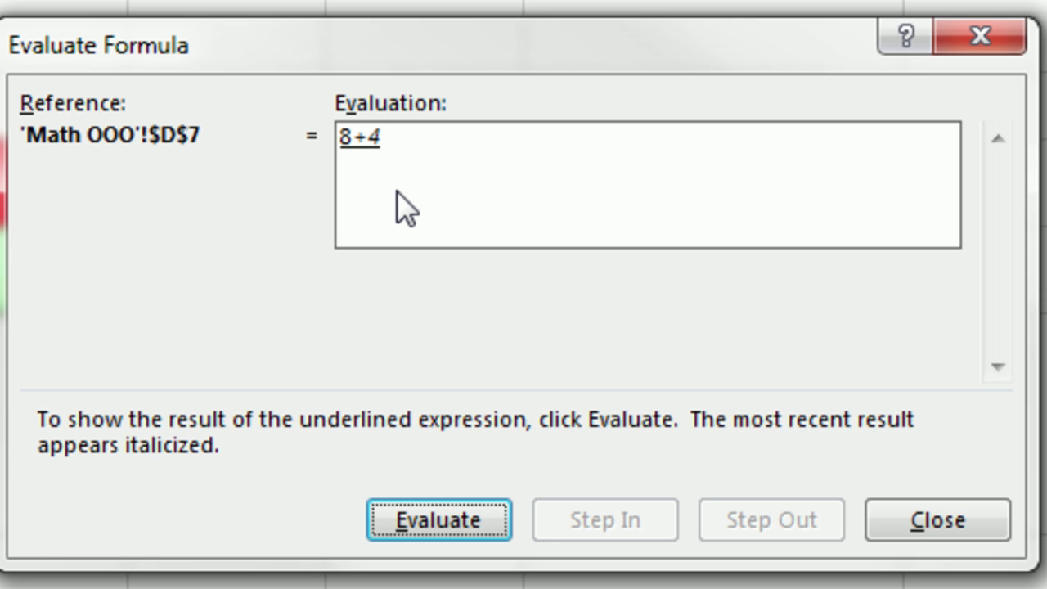
key(Return)
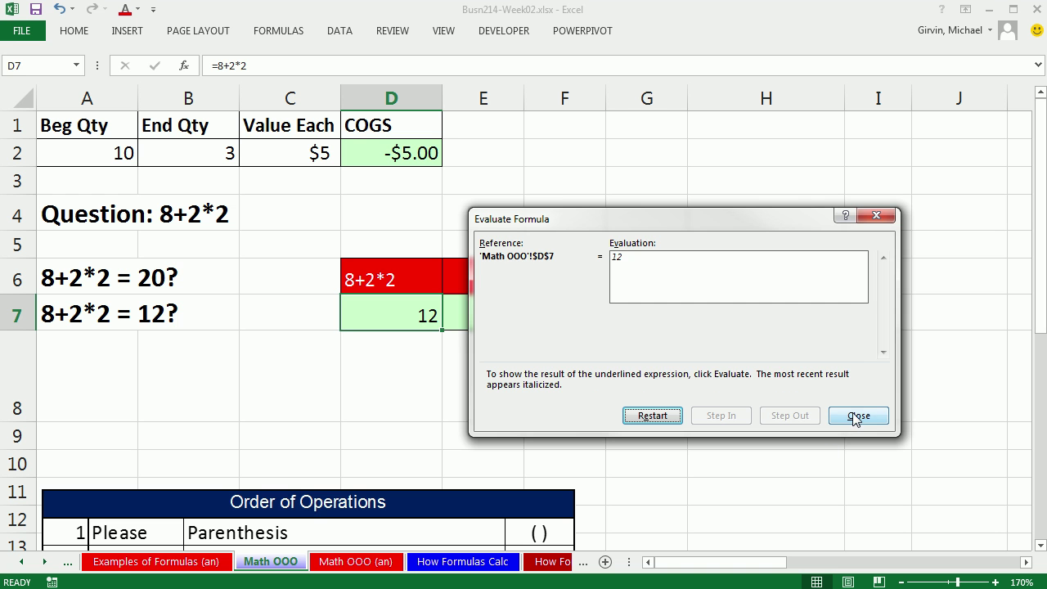
click(857, 416)
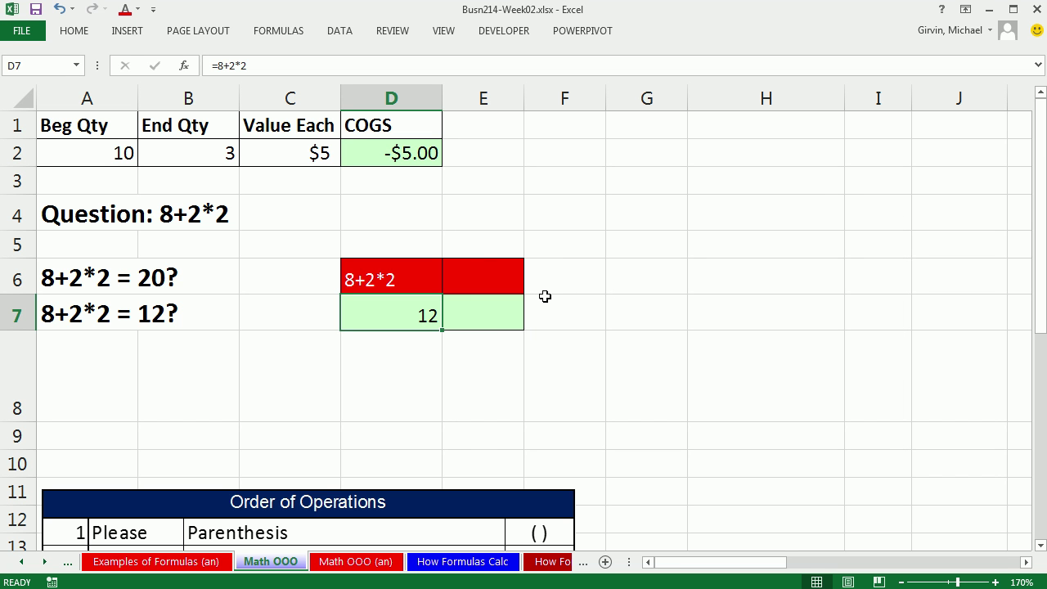
Enter =(8+2)*2 in E7 so the addition runs first, returning 20
click(480, 322)
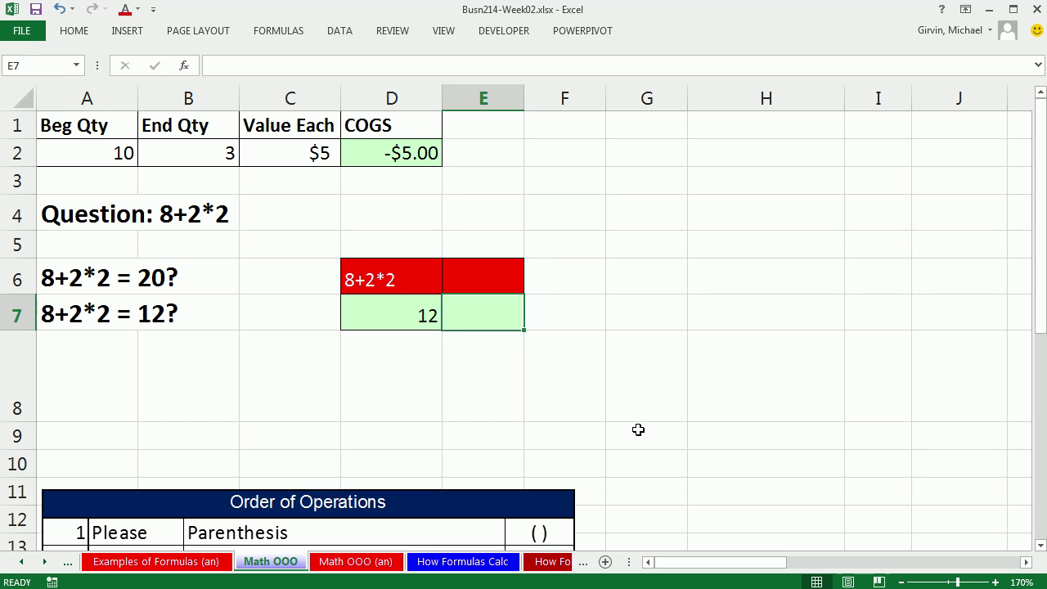
text(=)
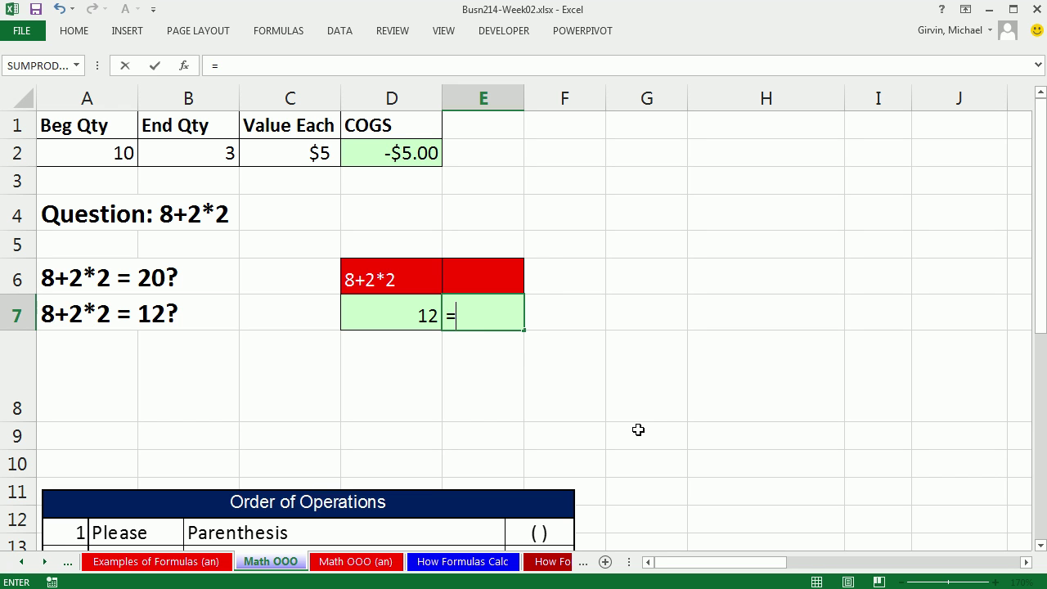
text((8)
text(+2)
text())
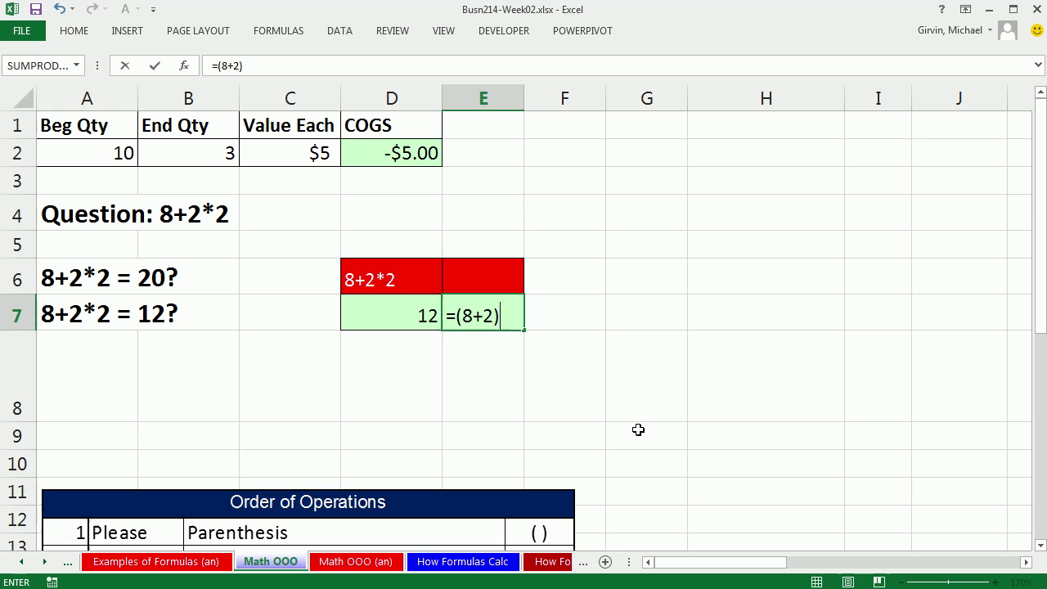
text(*)
text(2)
key(ctrl+Return)
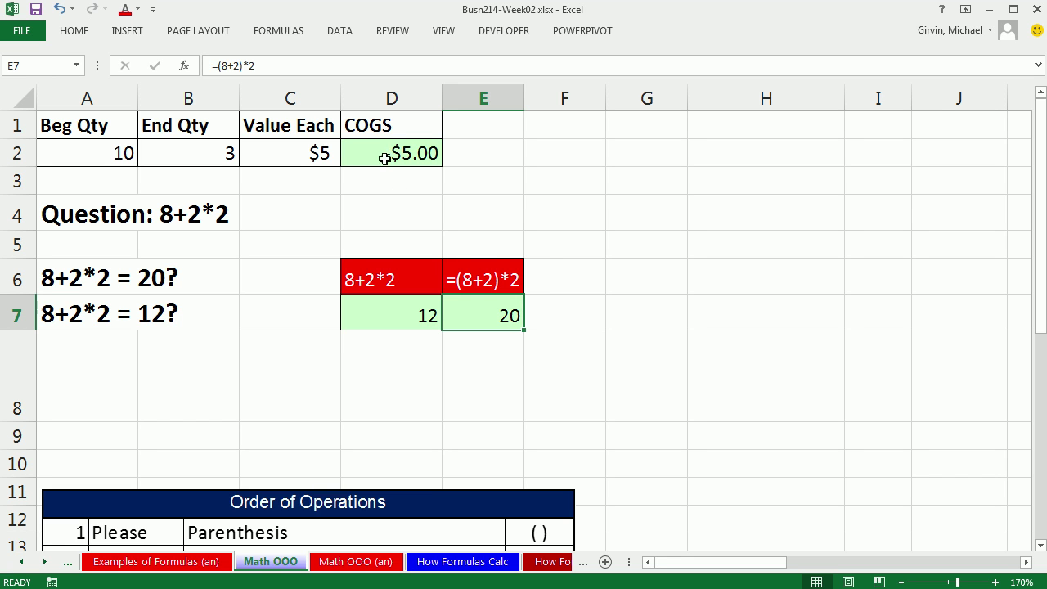
click(293, 31)
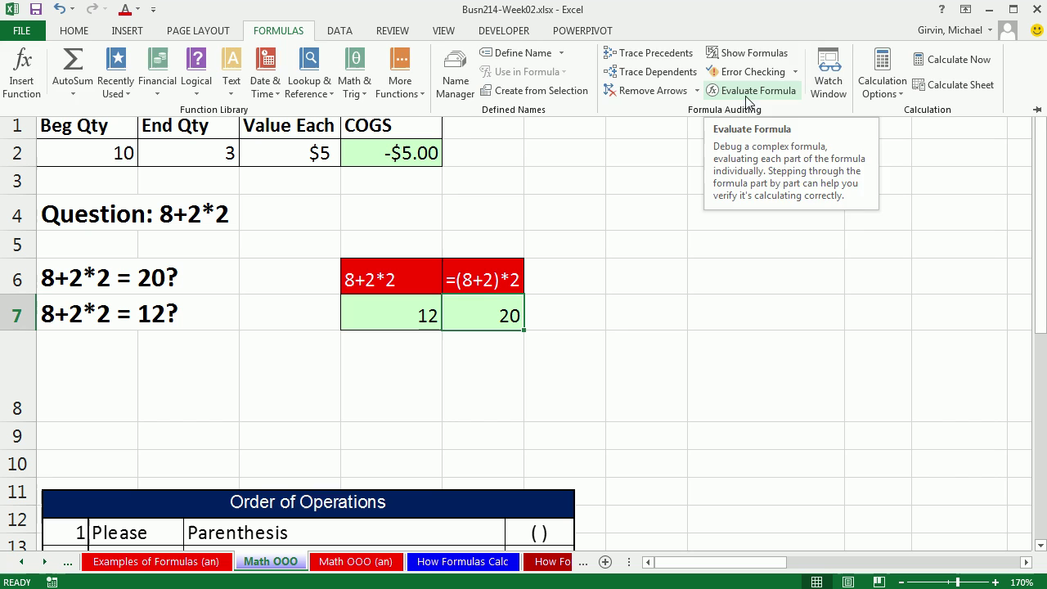
click(617, 333)
key(alt)
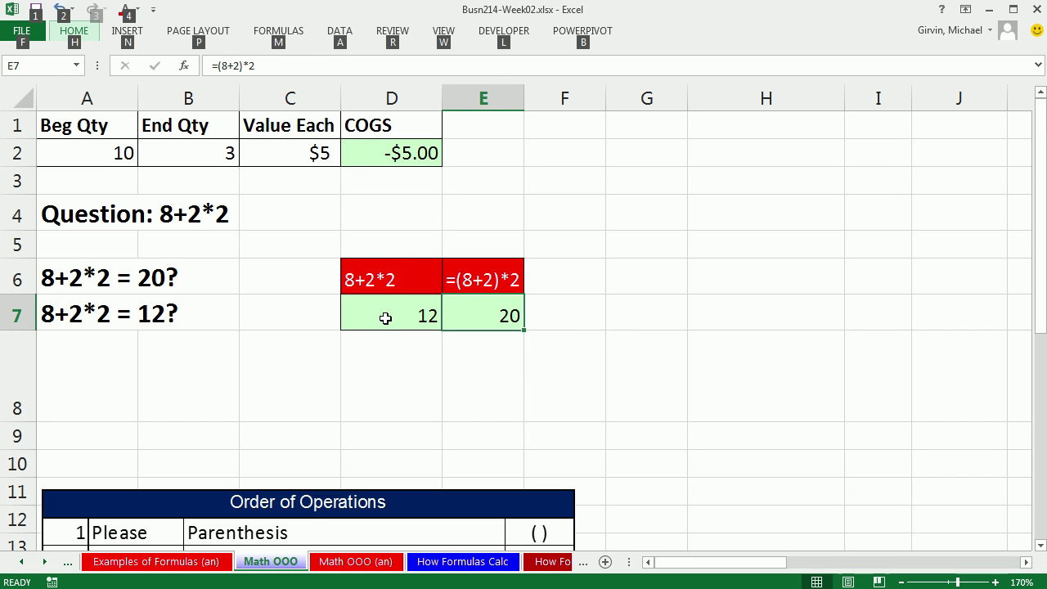
key(m)
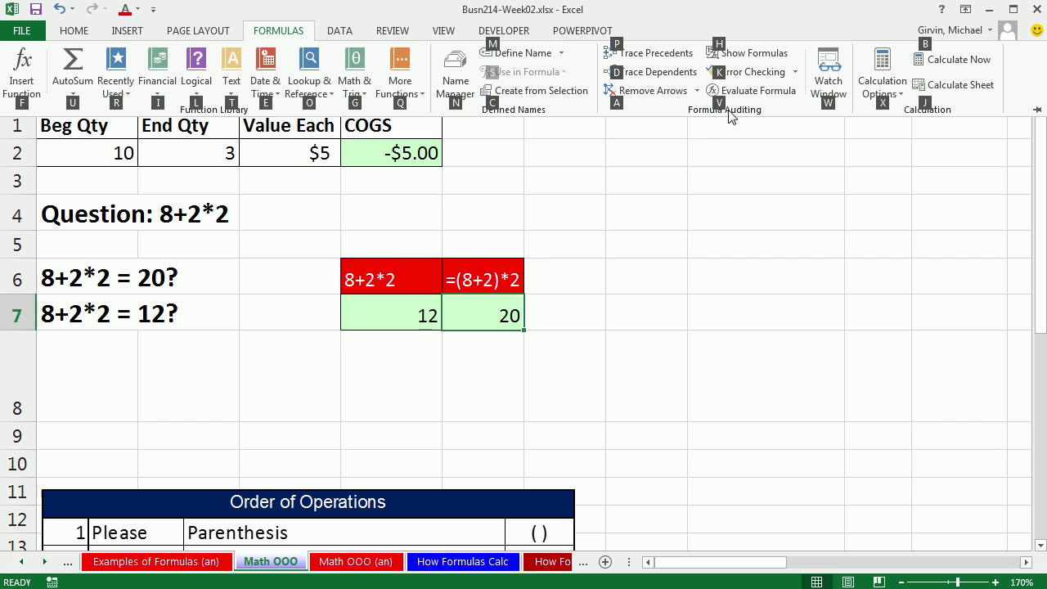
key(v)
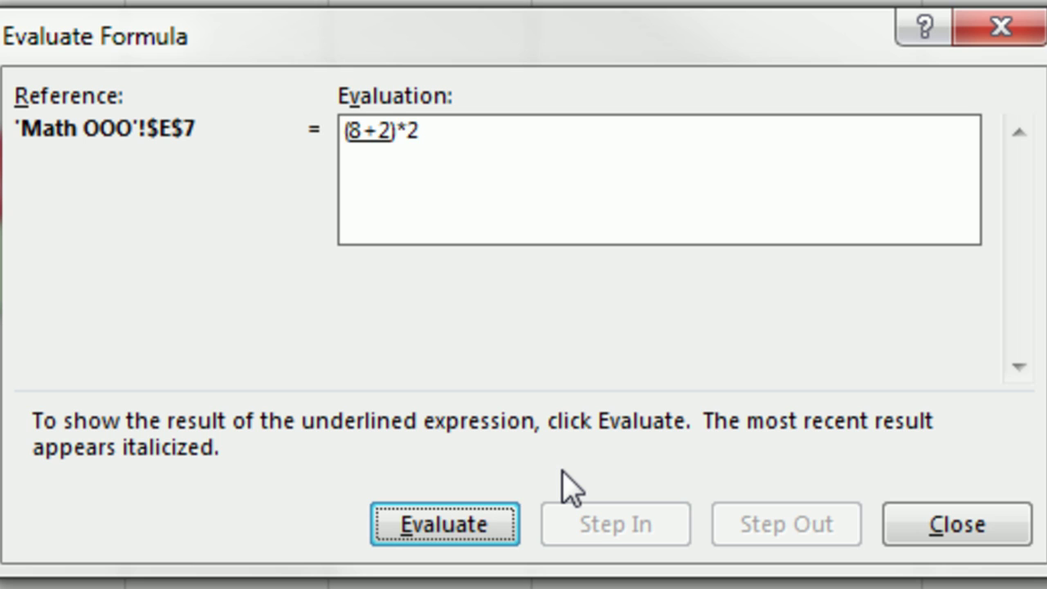
key(Return)
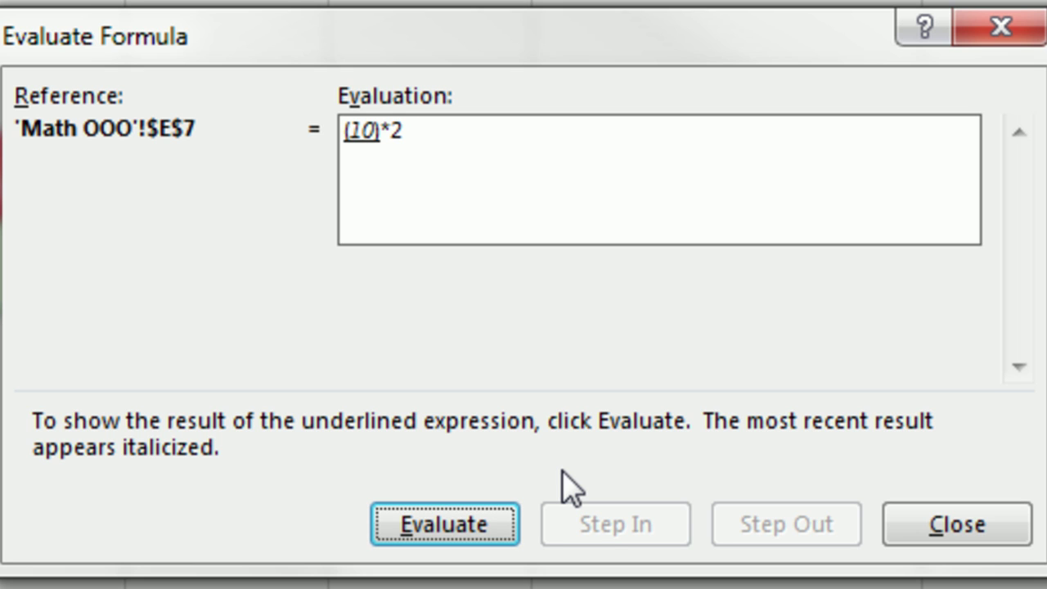
key(Return)
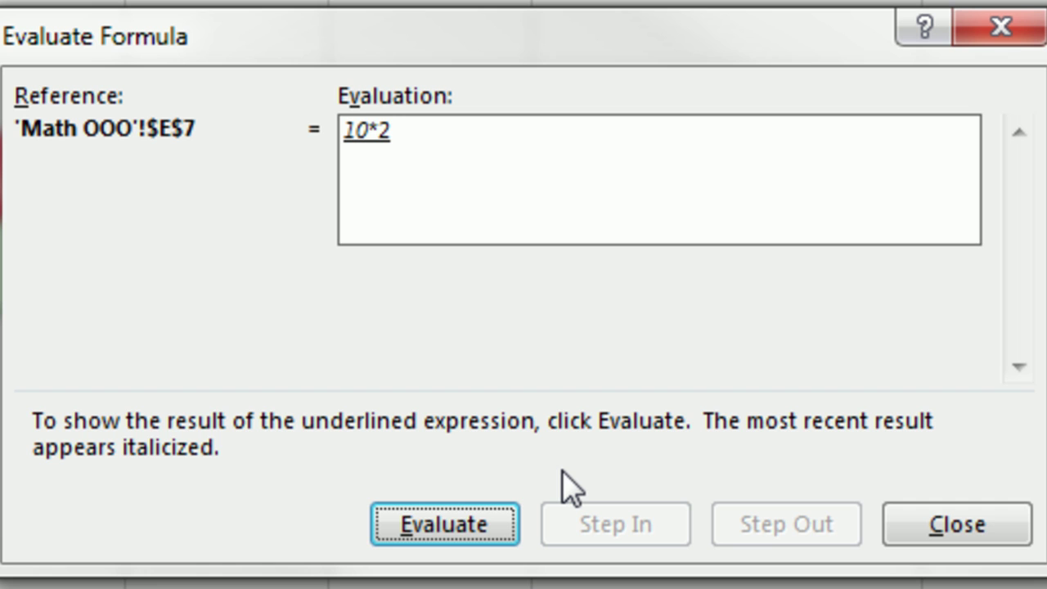
key(Return)
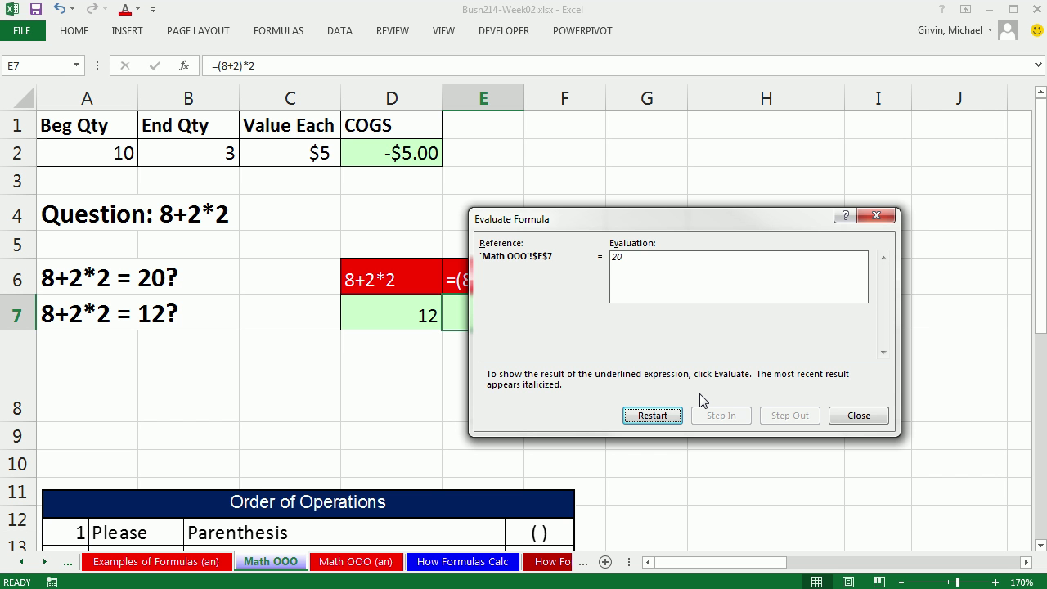
key(Escape)
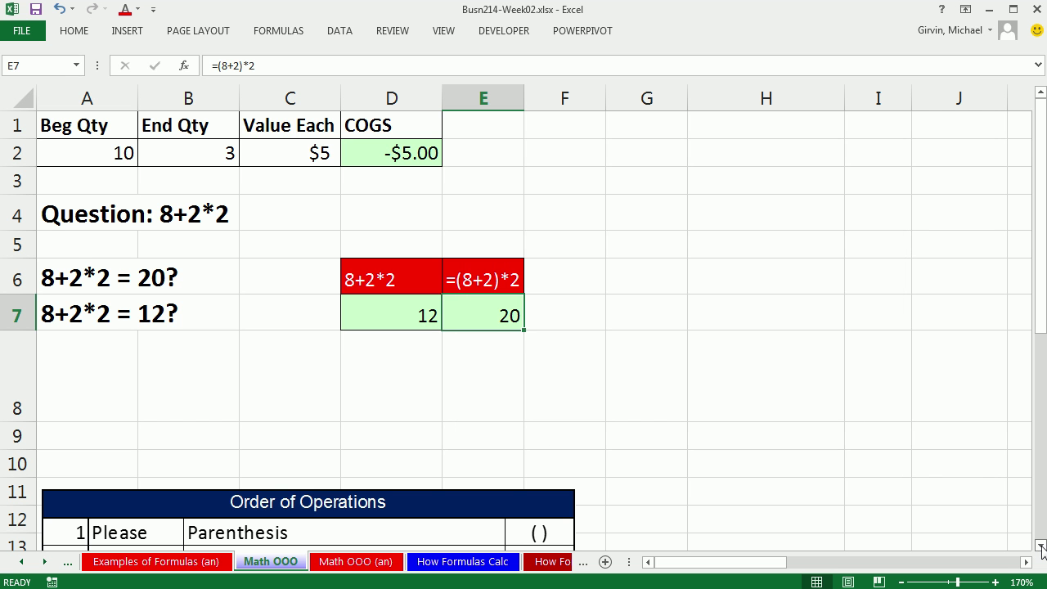
Scroll down to show the Order of Operations table and COGS practice rows
click(1040, 545)
click(1041, 545)
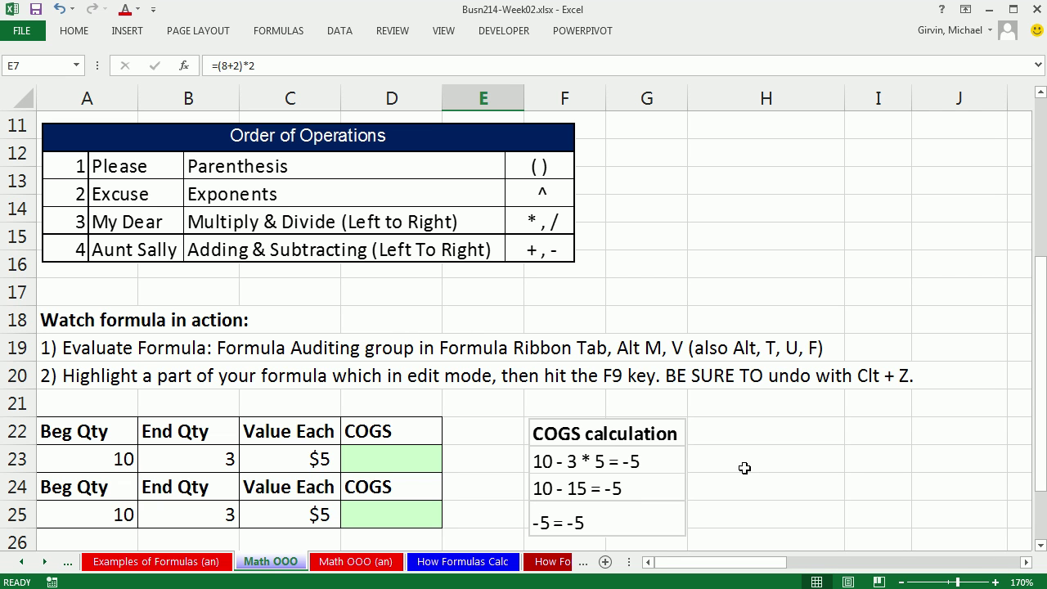
Enter the unparenthesised COGS formula =A23-B23*C23 in D23, giving -$5.00
click(393, 458)
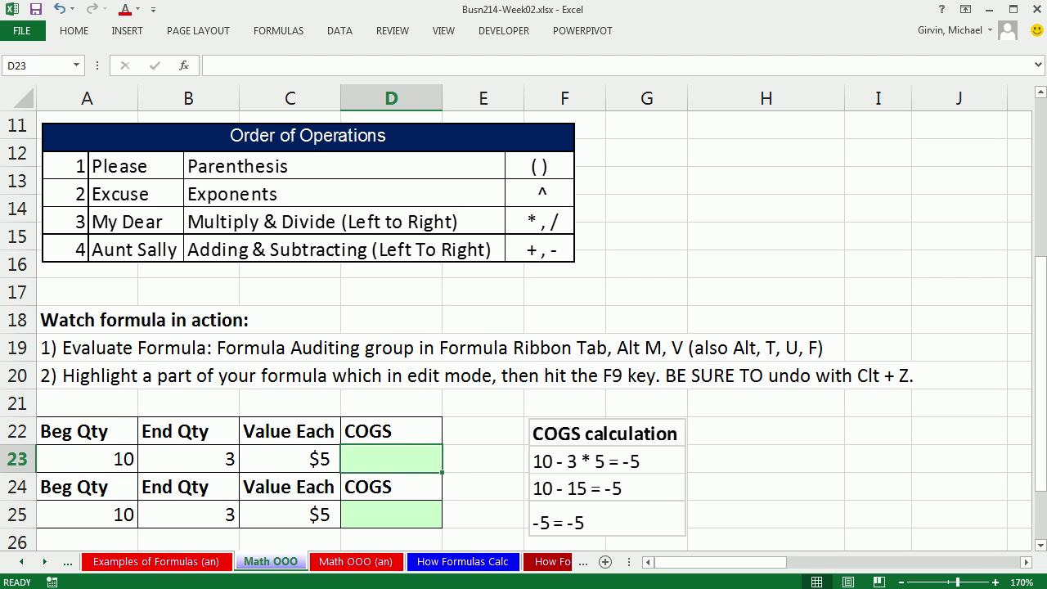
text(=)
key(Left)
key(Left)
key(Left)
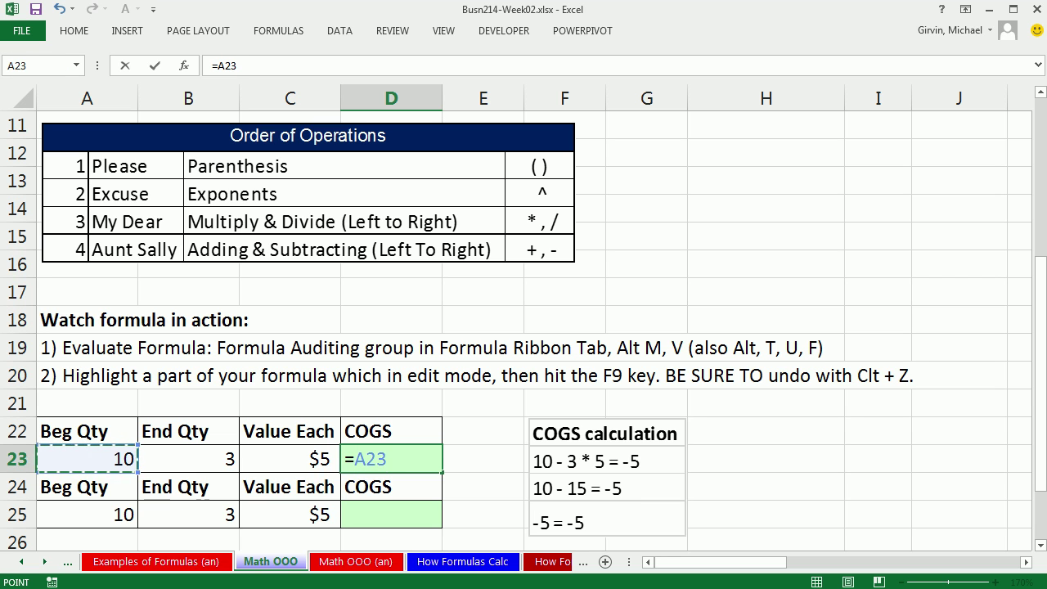
text(-)
key(Left)
key(Left)
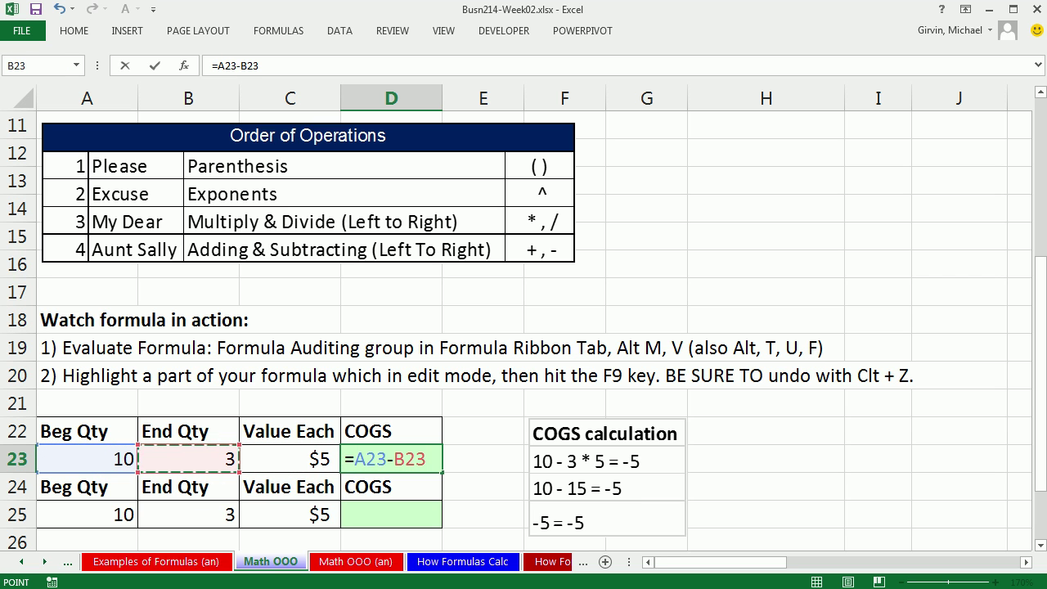
text(*)
key(Left)
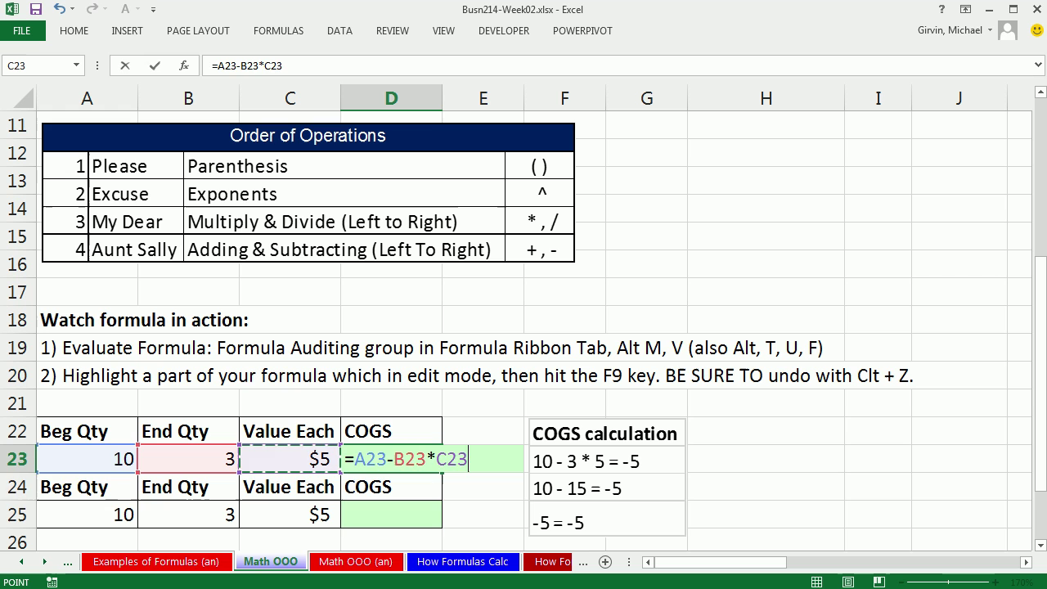
key(Return)
key(Return)
Enter =(A25-B25)*C25 in D25, giving $35.00
text(=)
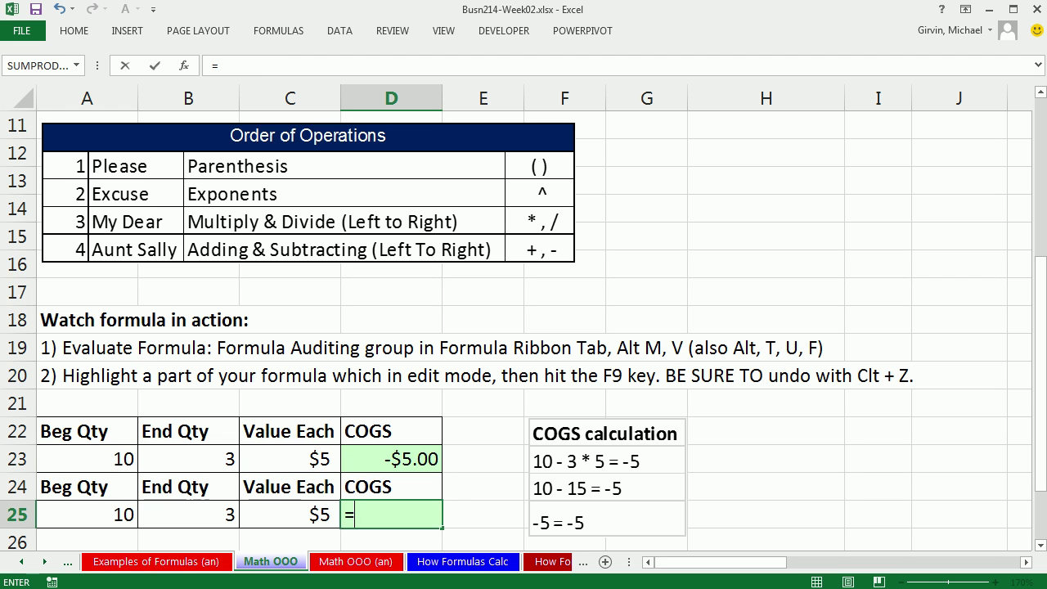
text(()
key(Left)
key(Left)
key(Left)
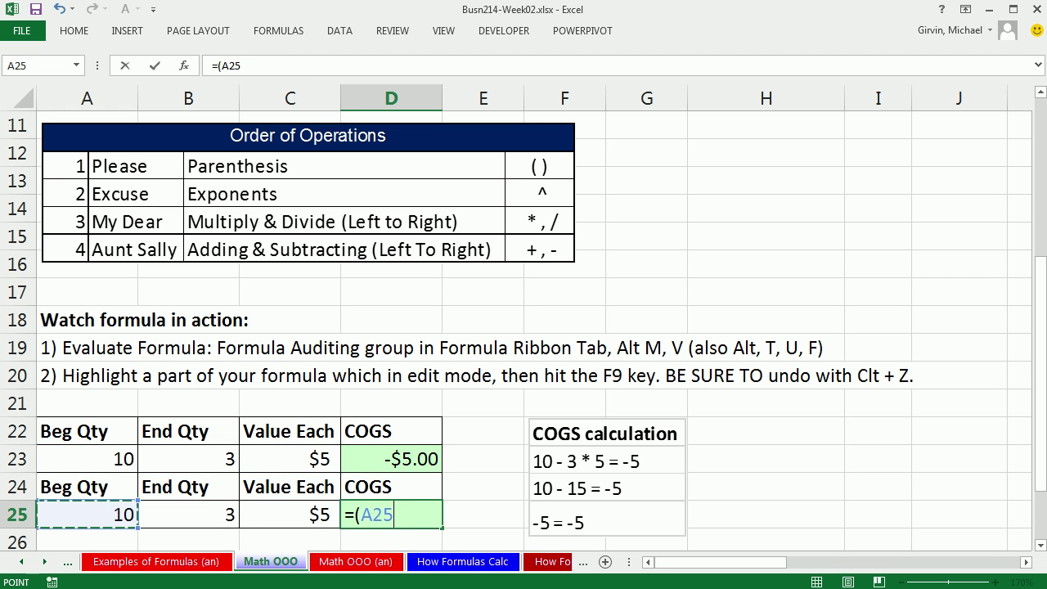
text(-)
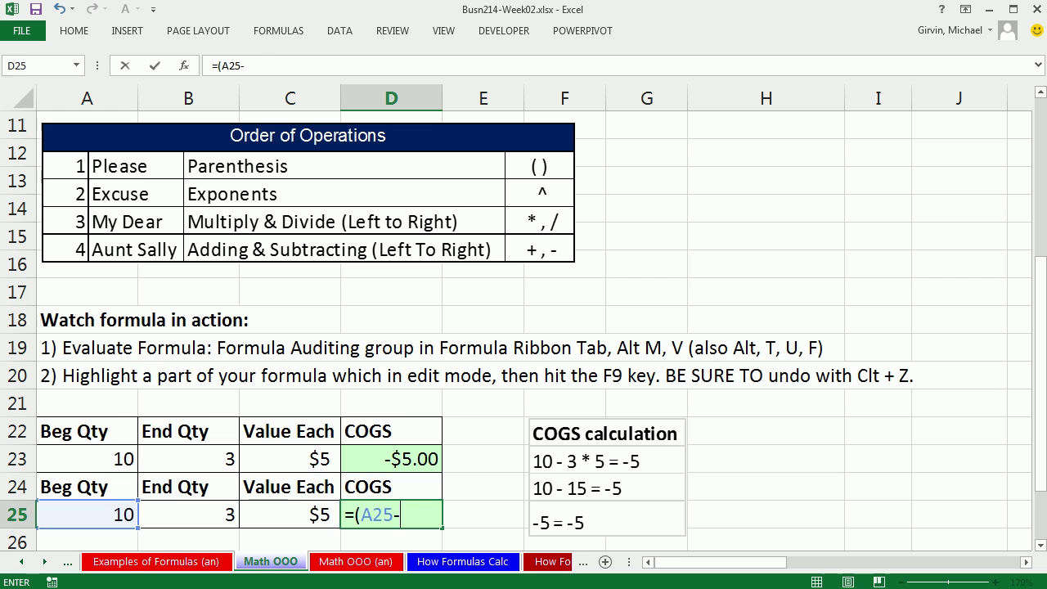
key(Left)
key(Left)
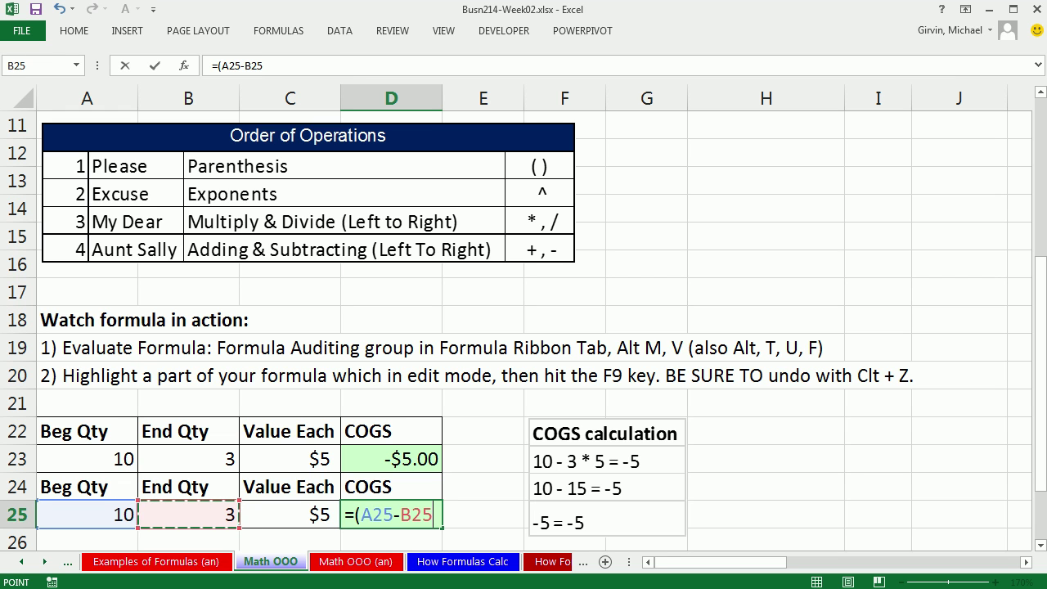
text()*)
key(Left)
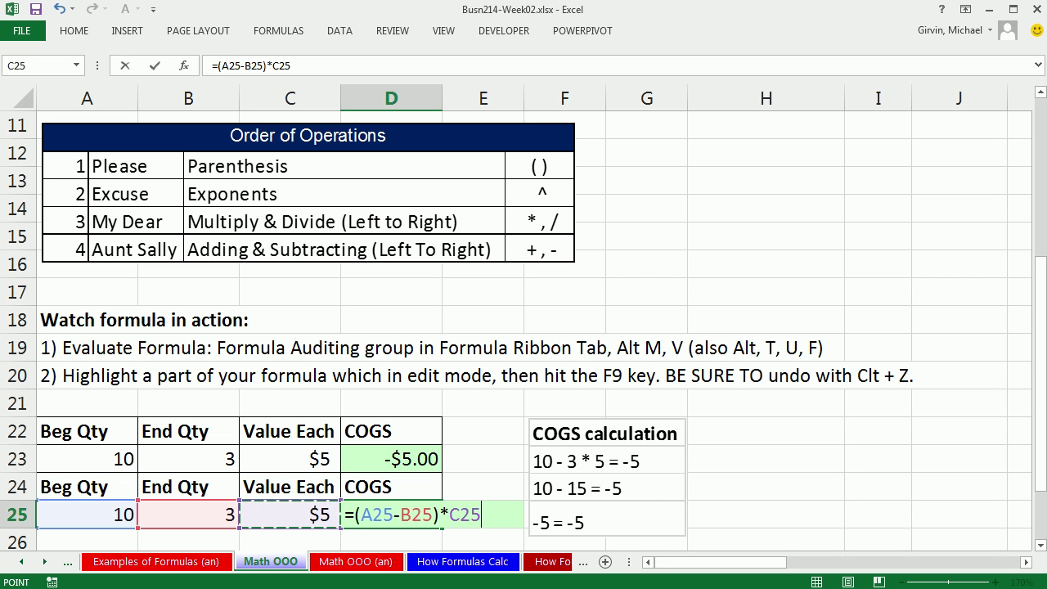
key(ctrl+Return)
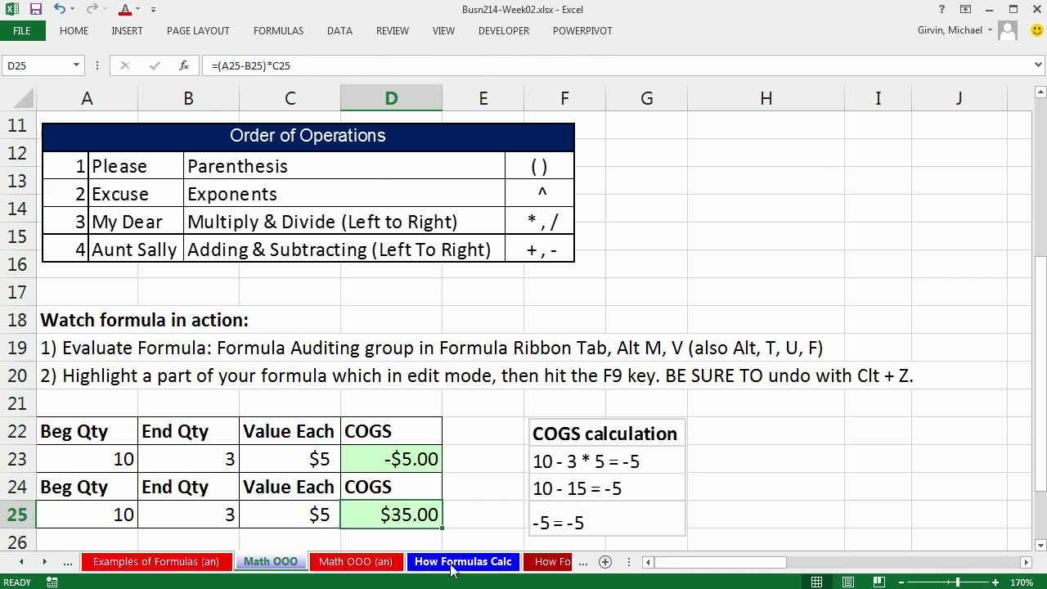
Switch to the How Formulas Calc sheet and scroll until row 21 is at the top
click(452, 564)
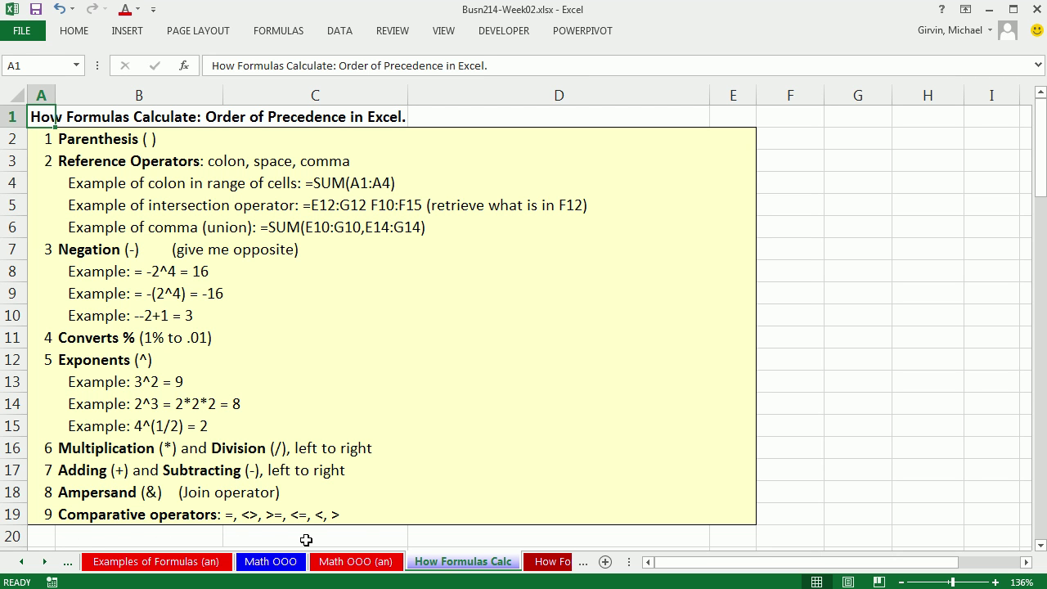
click(1040, 546)
click(1041, 546)
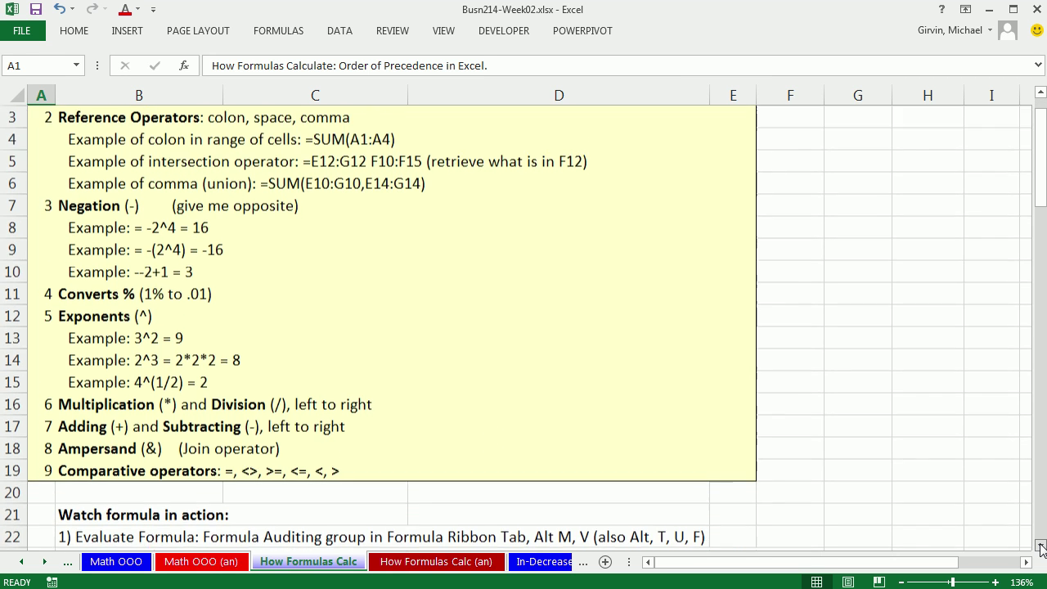
click(1041, 547)
click(1040, 546)
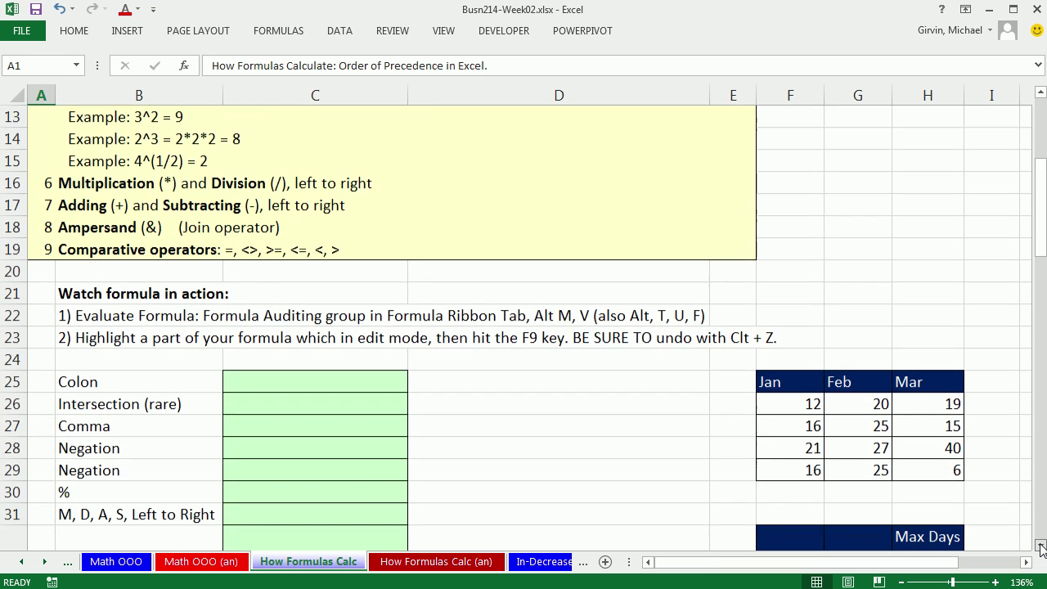
click(1041, 546)
click(1041, 547)
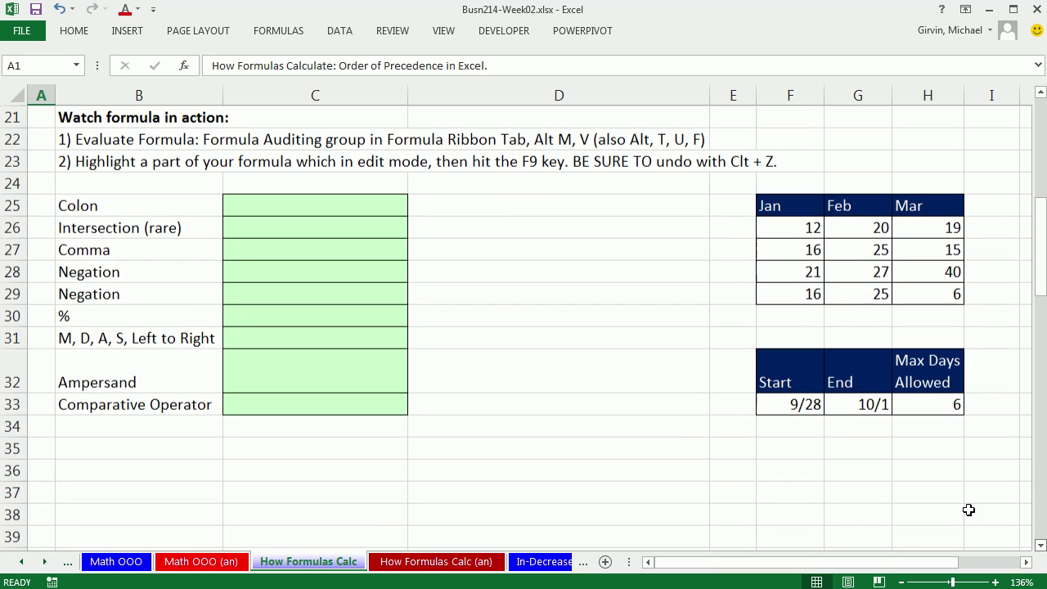
Enter =SUM(F26:F29) in C25 beside Colon, returning 65
click(316, 211)
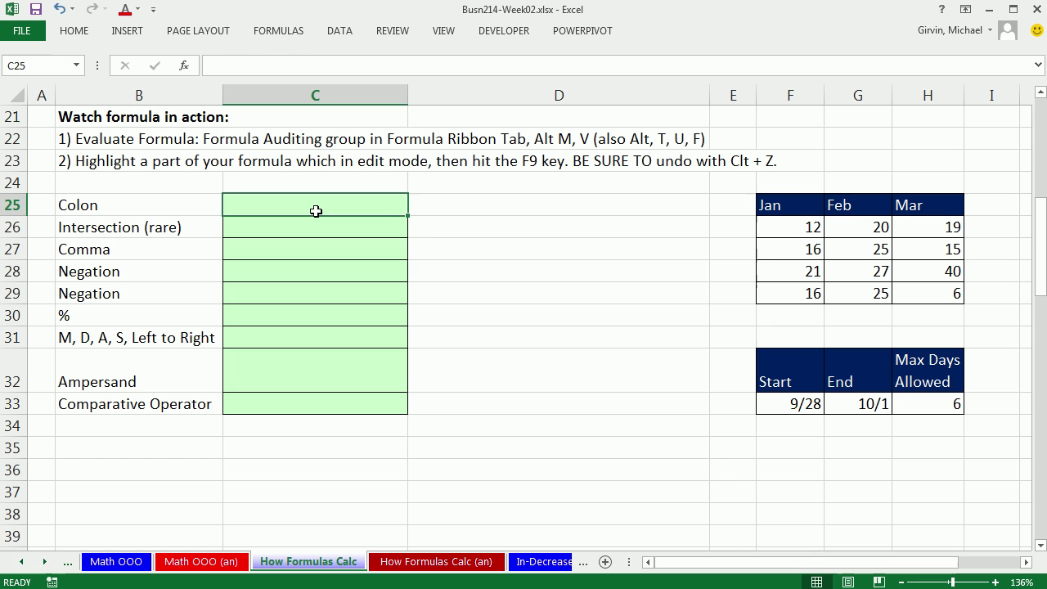
text(=s)
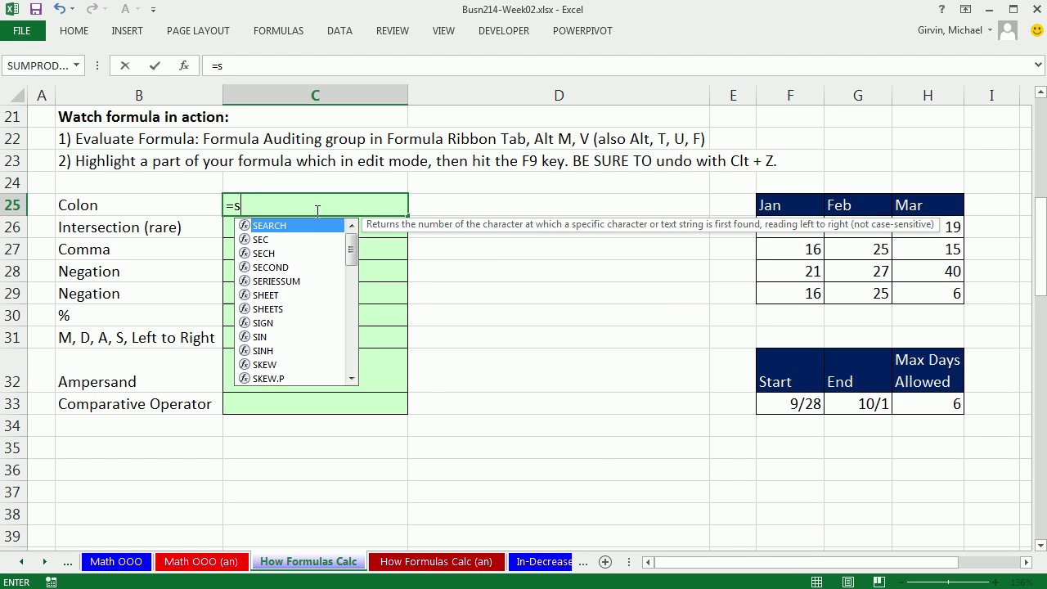
text(um)
key(Tab)
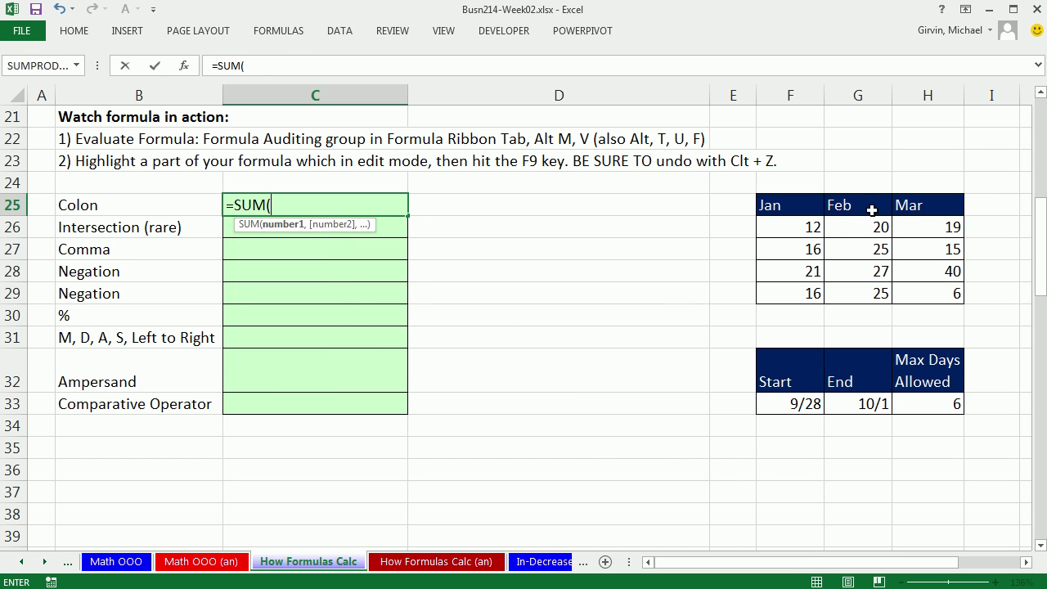
drag(810, 232, 809, 292)
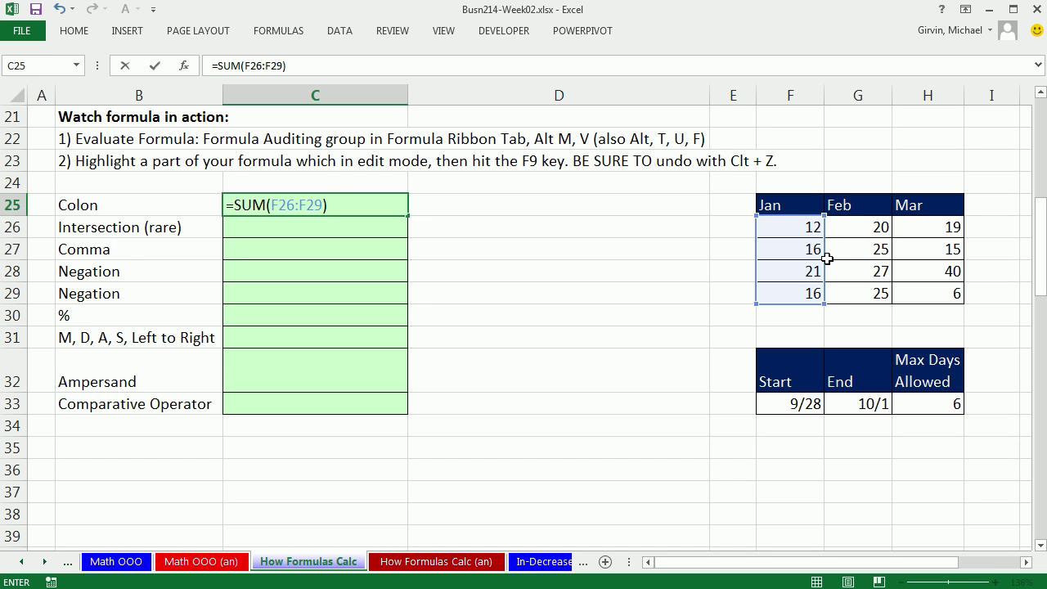
key(ctrl+Return)
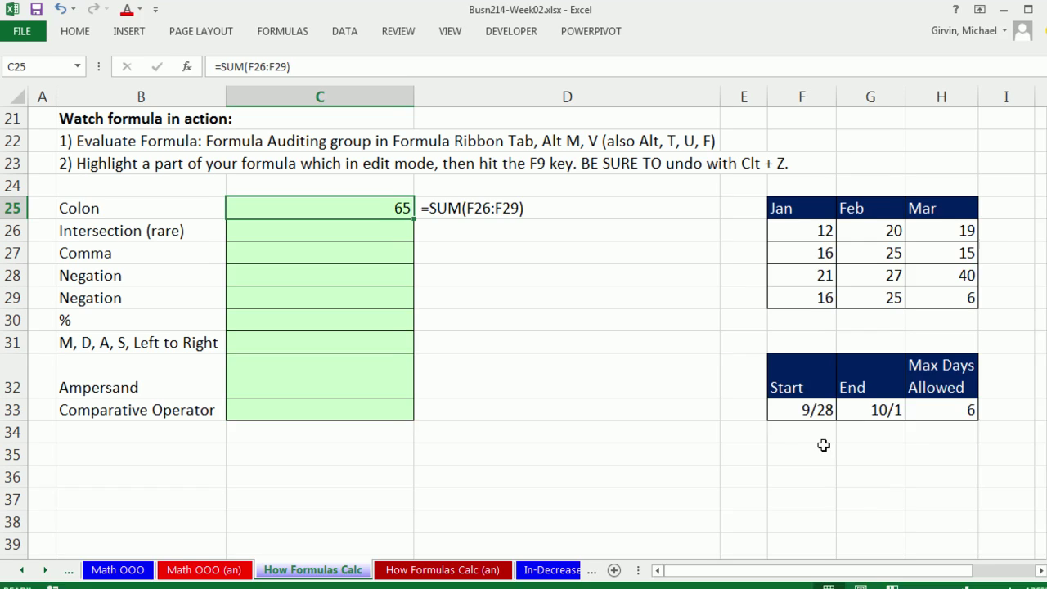
key(alt+m)
key(v)
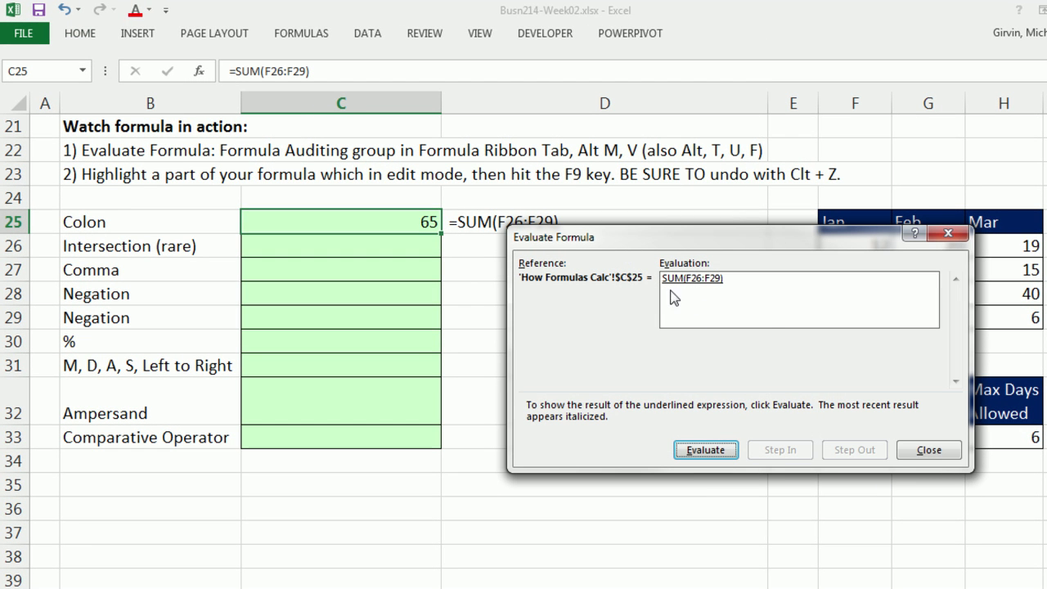
click(707, 451)
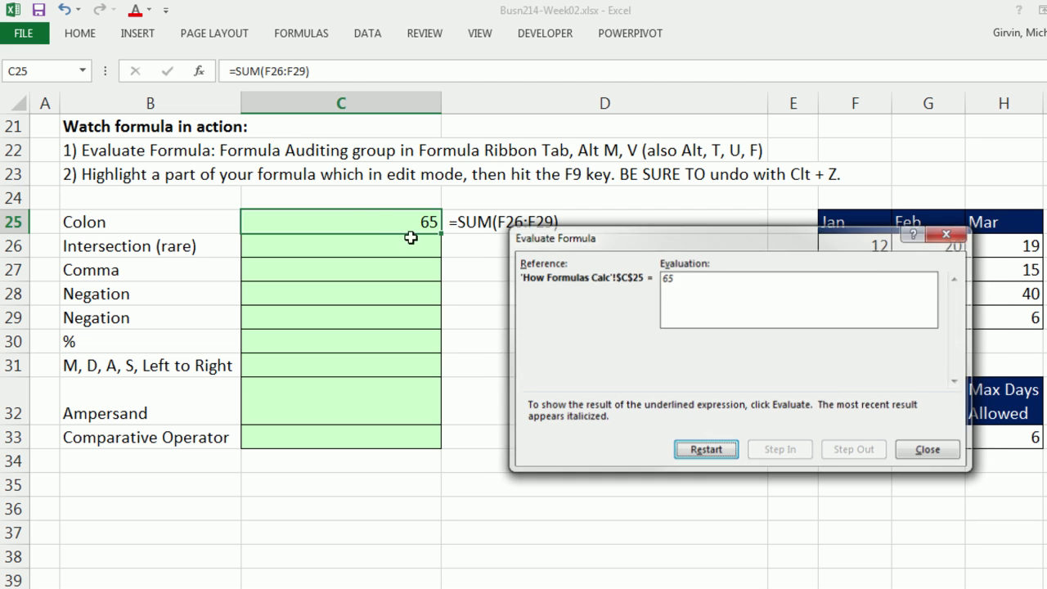
key(Escape)
double_click(362, 226)
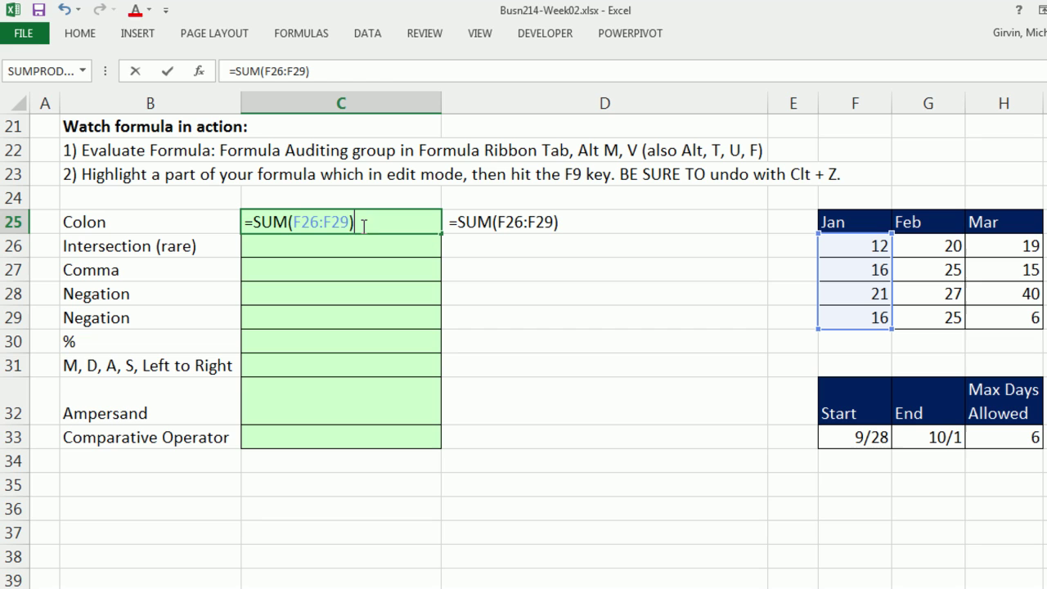
drag(294, 221, 350, 222)
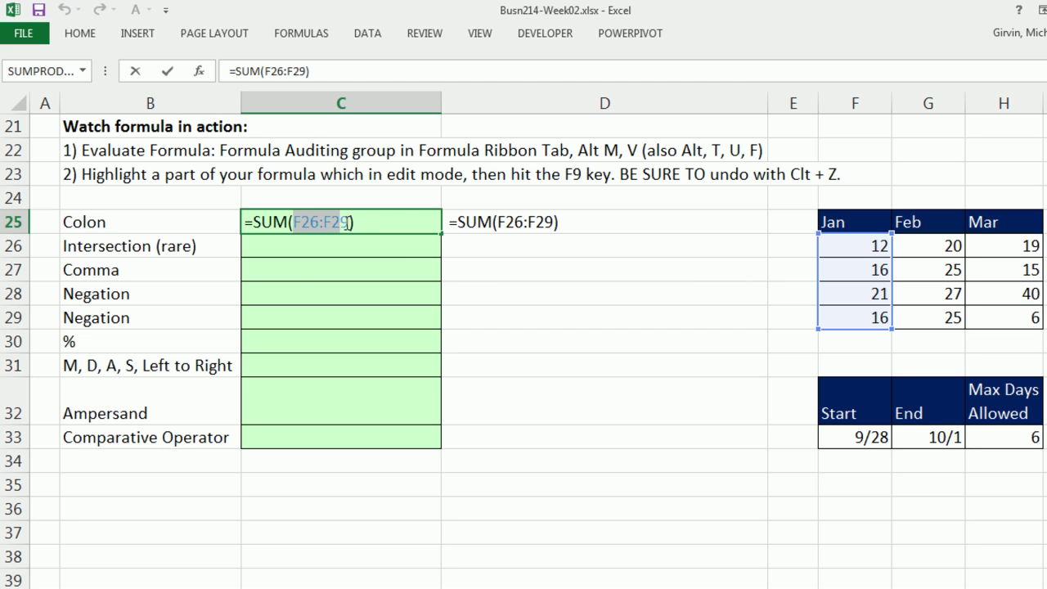
click(296, 222)
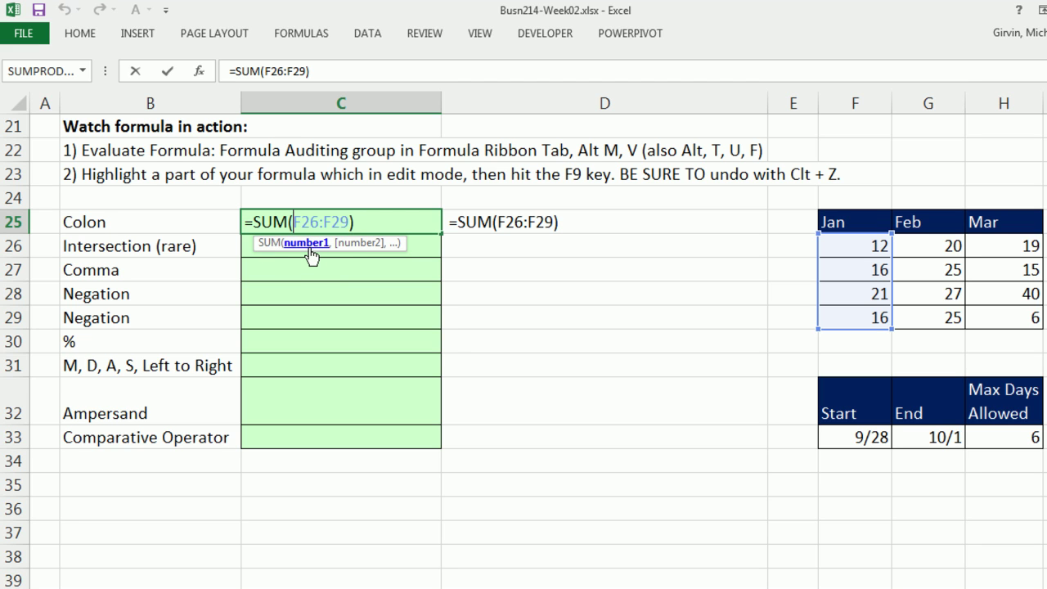
click(306, 248)
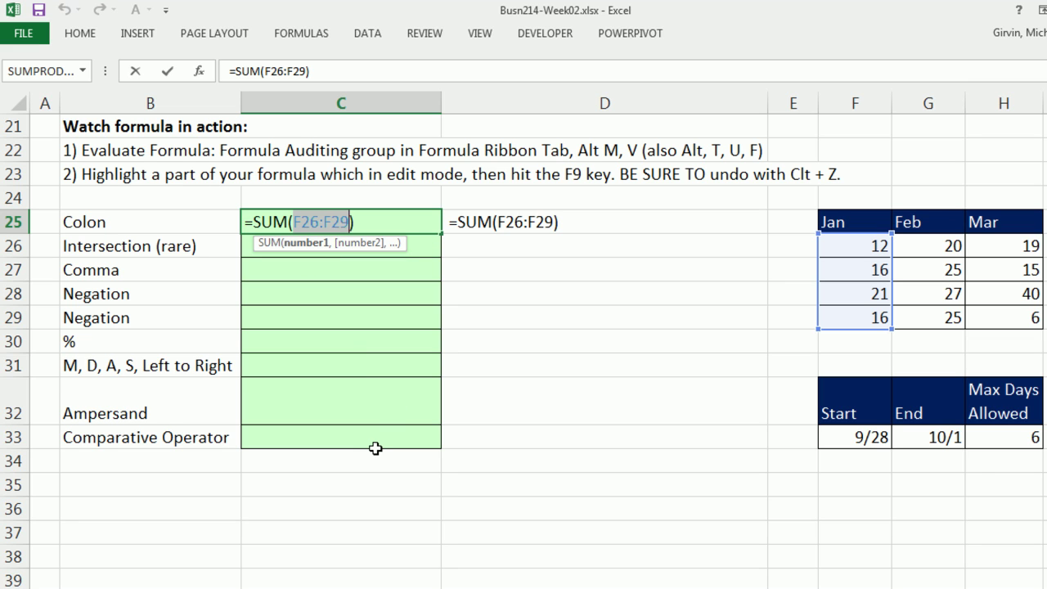
key(F9)
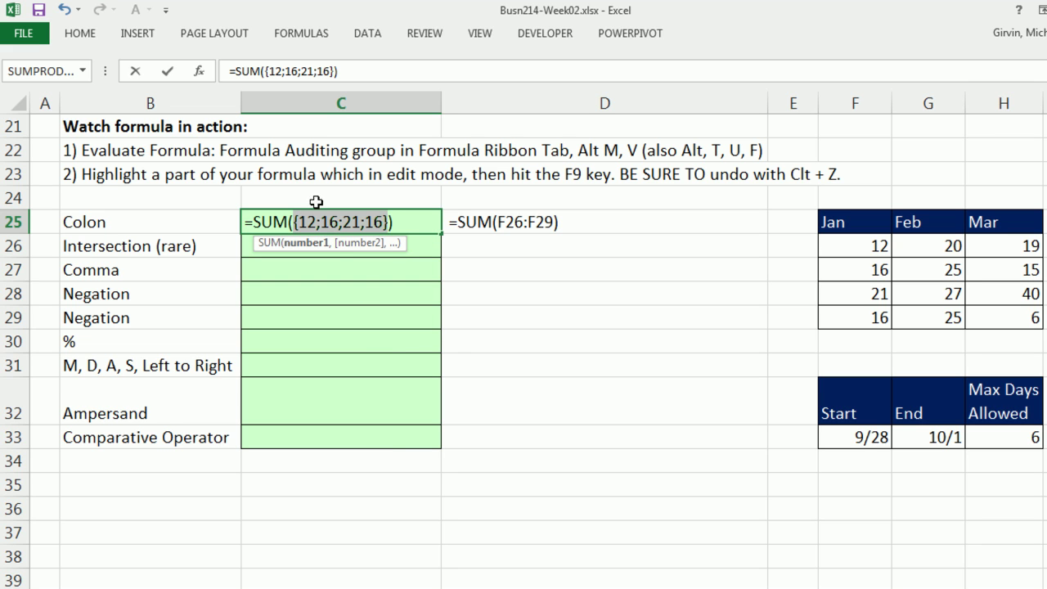
drag(379, 218, 389, 220)
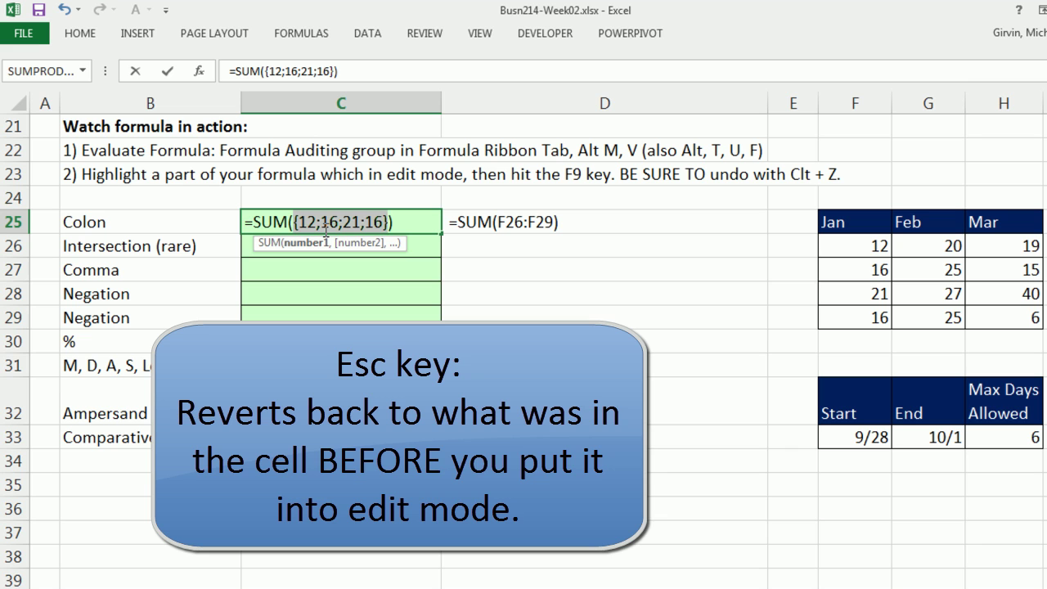
key(Escape)
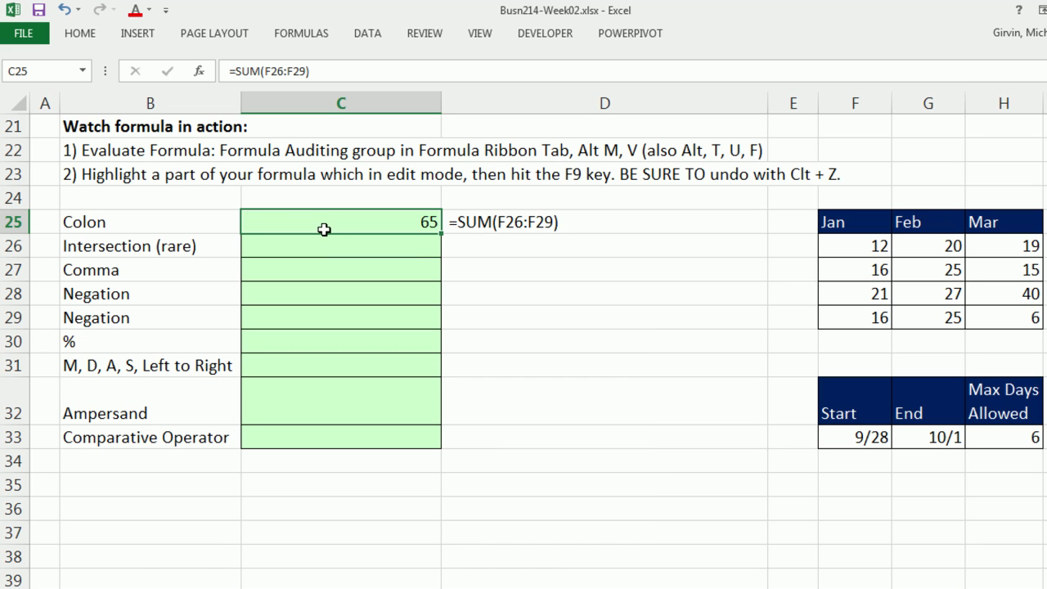
Enter the intersection formula =F27:H27 G26:G29 in C26, returning 25
click(325, 245)
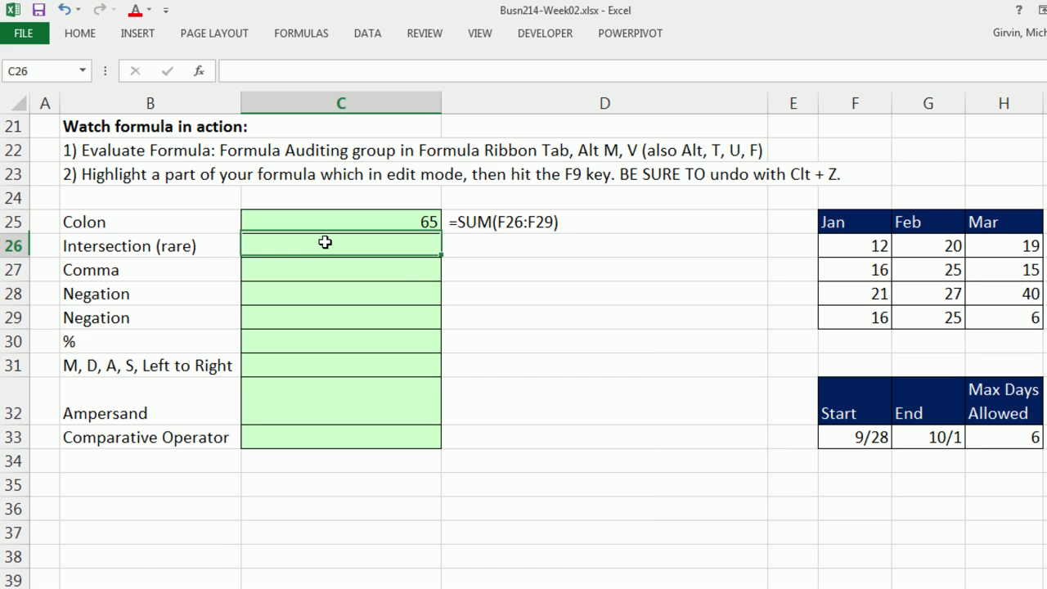
text(=)
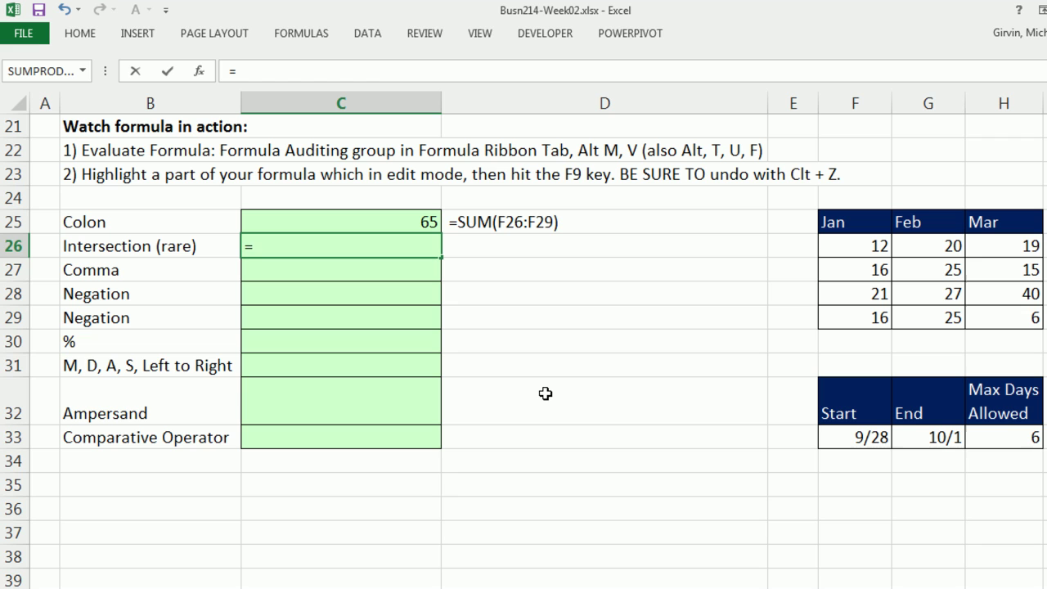
drag(847, 267, 990, 277)
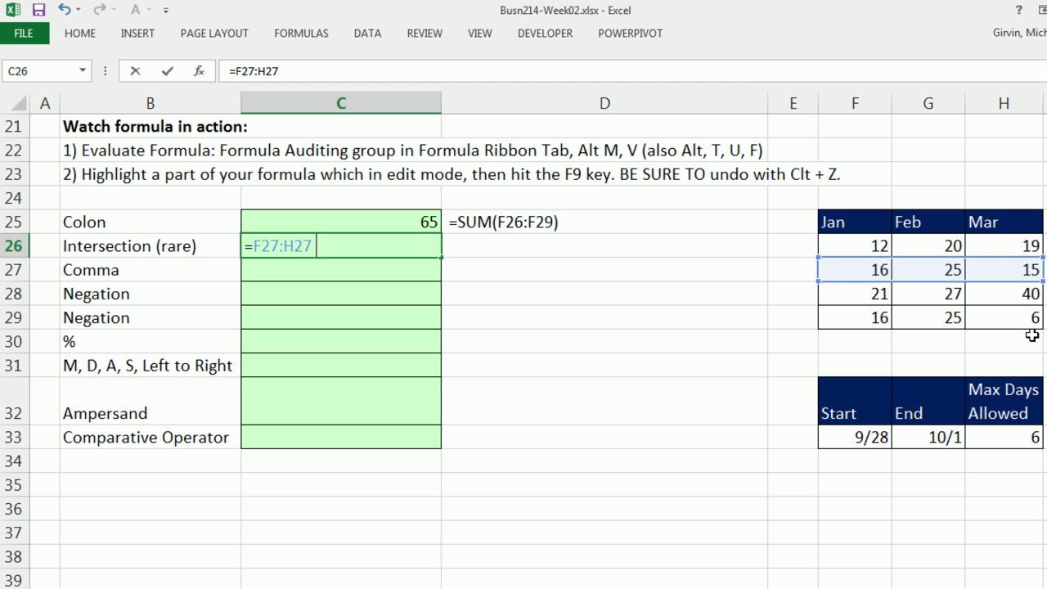
drag(949, 243, 954, 317)
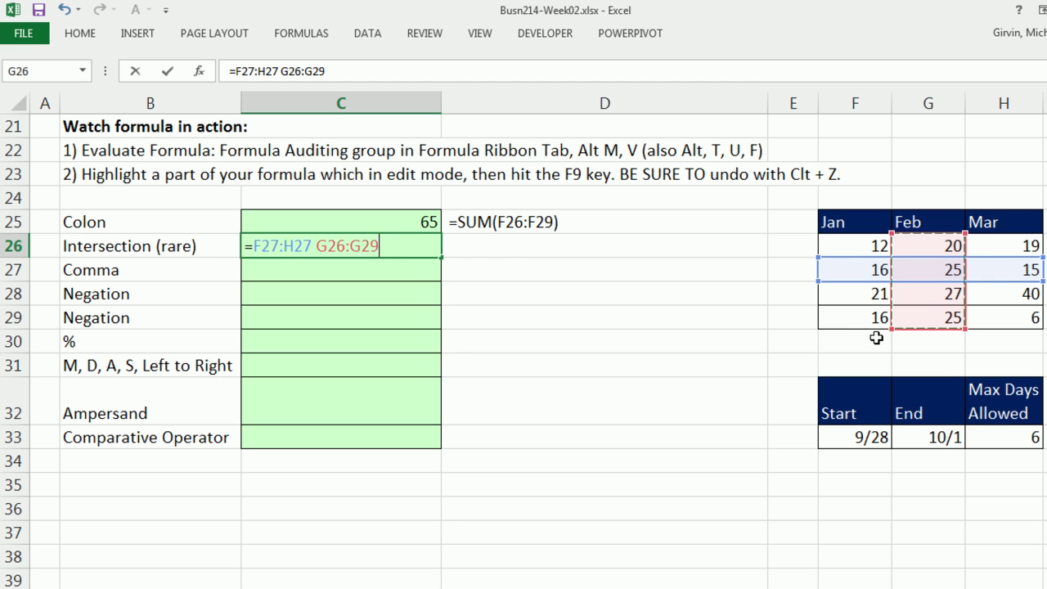
key(ctrl+Return)
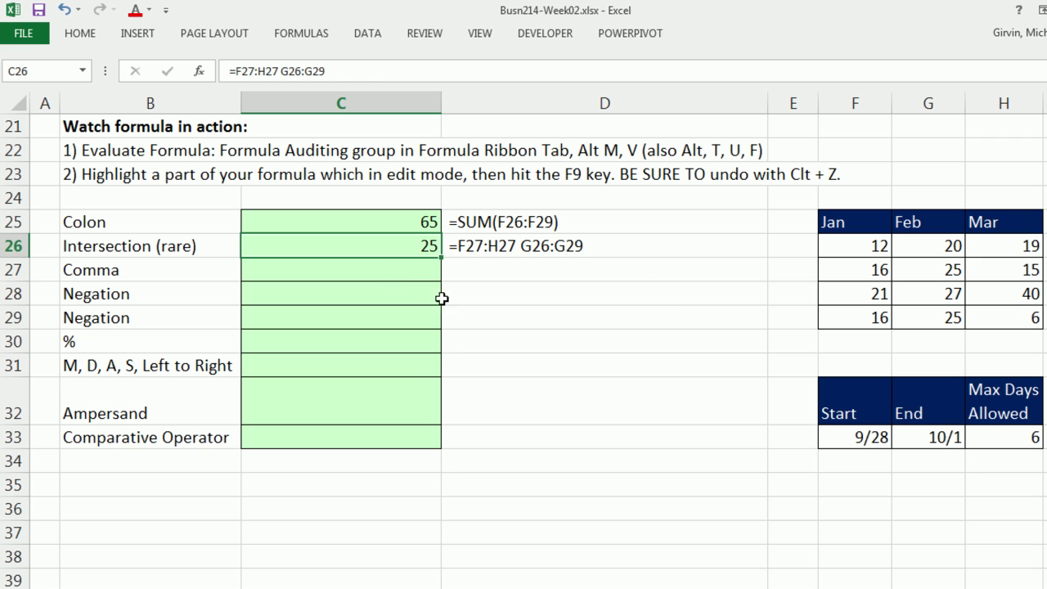
click(373, 269)
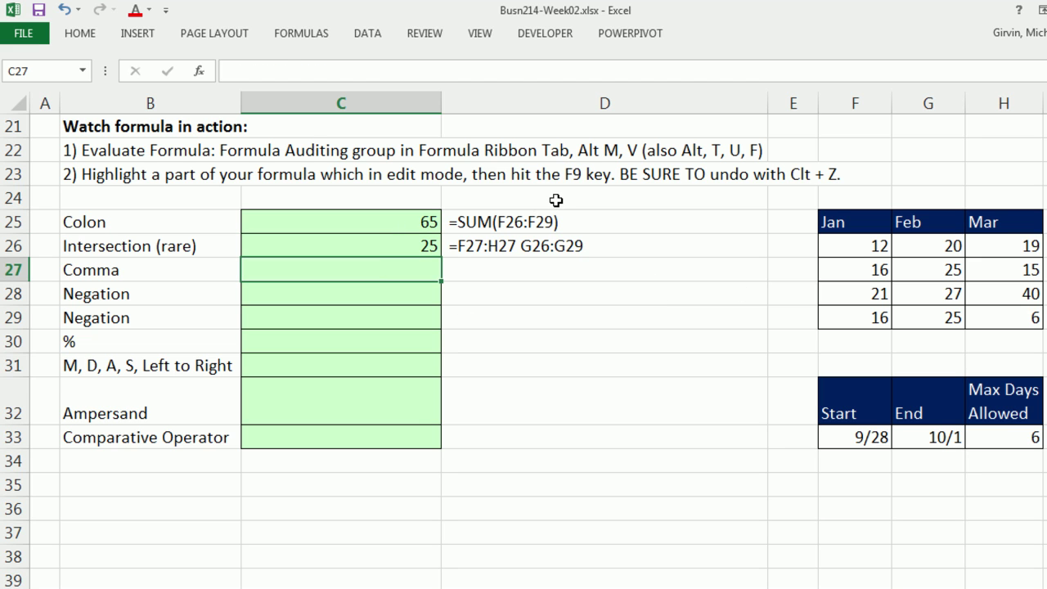
text(=)
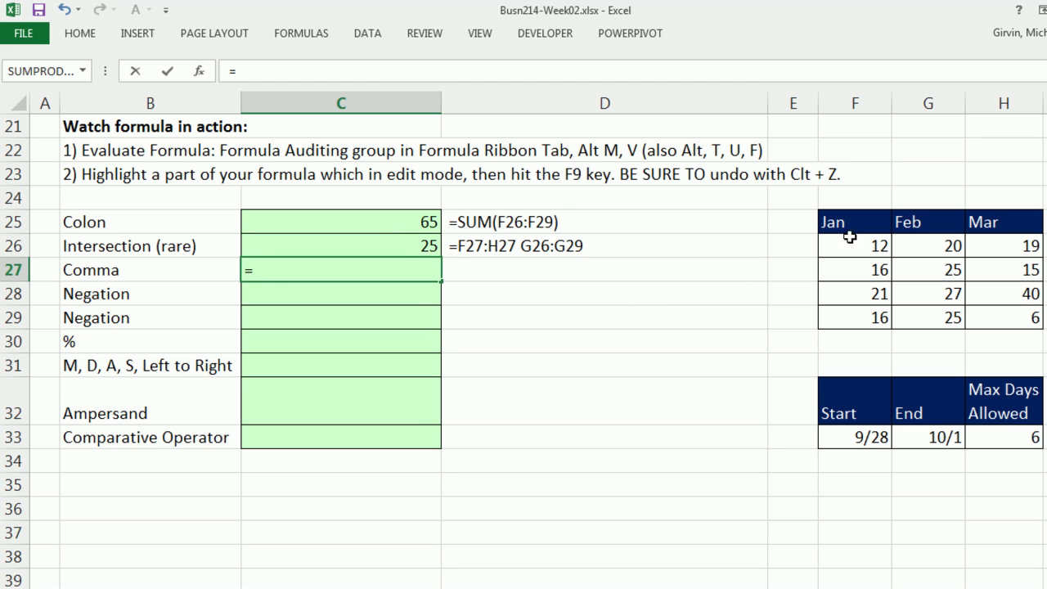
drag(855, 244, 863, 315)
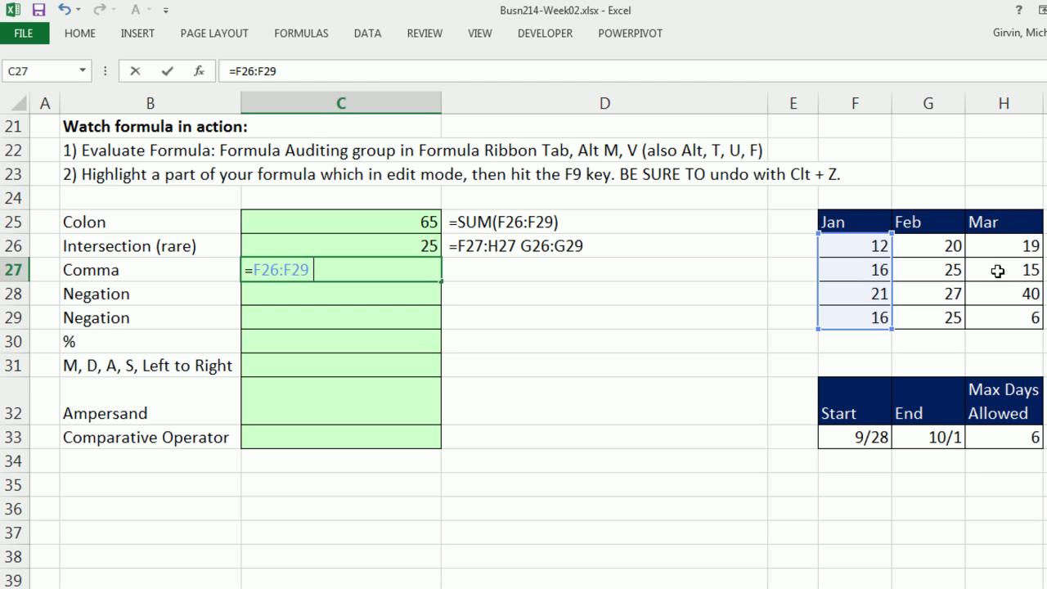
drag(991, 244, 1011, 314)
key(Return)
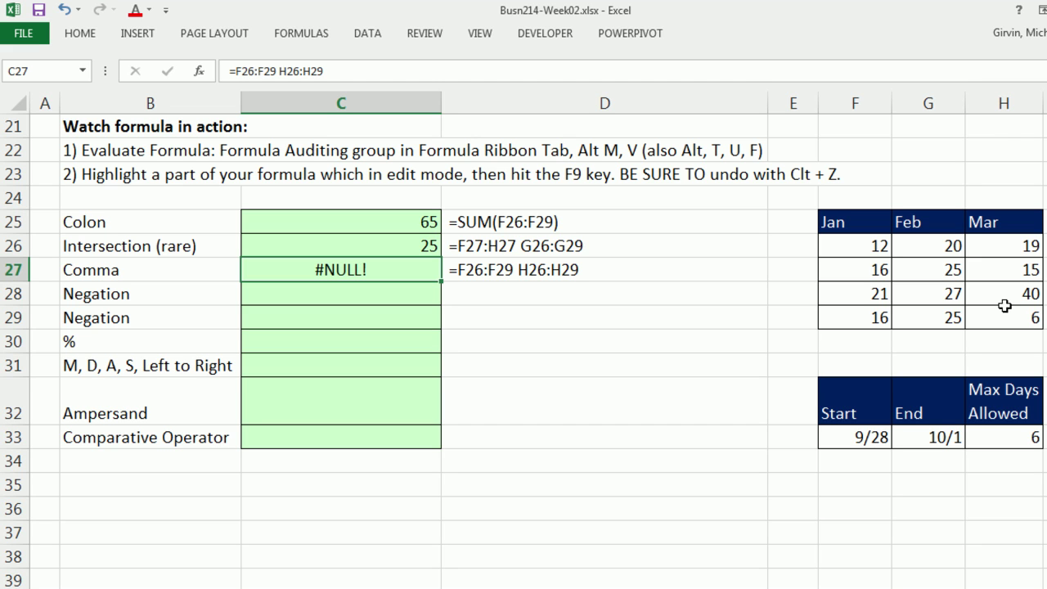
key(Delete)
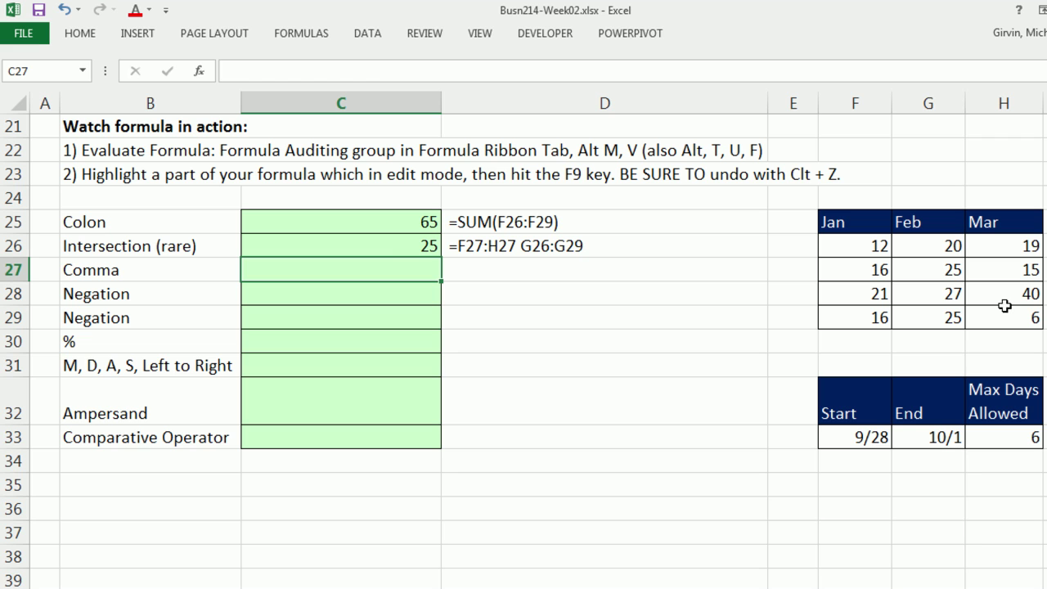
double_click(378, 249)
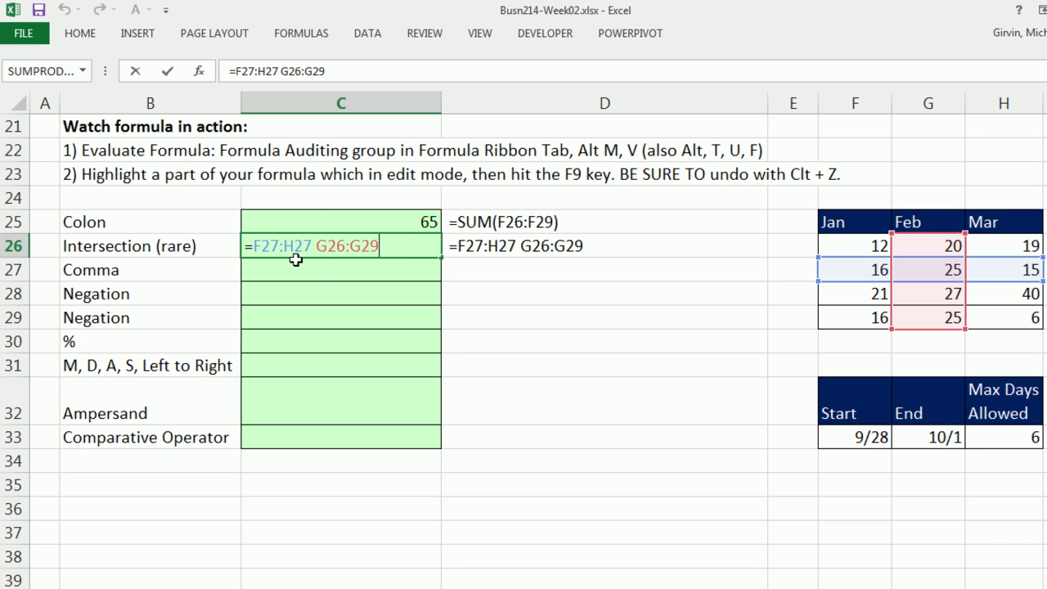
key(ctrl+Return)
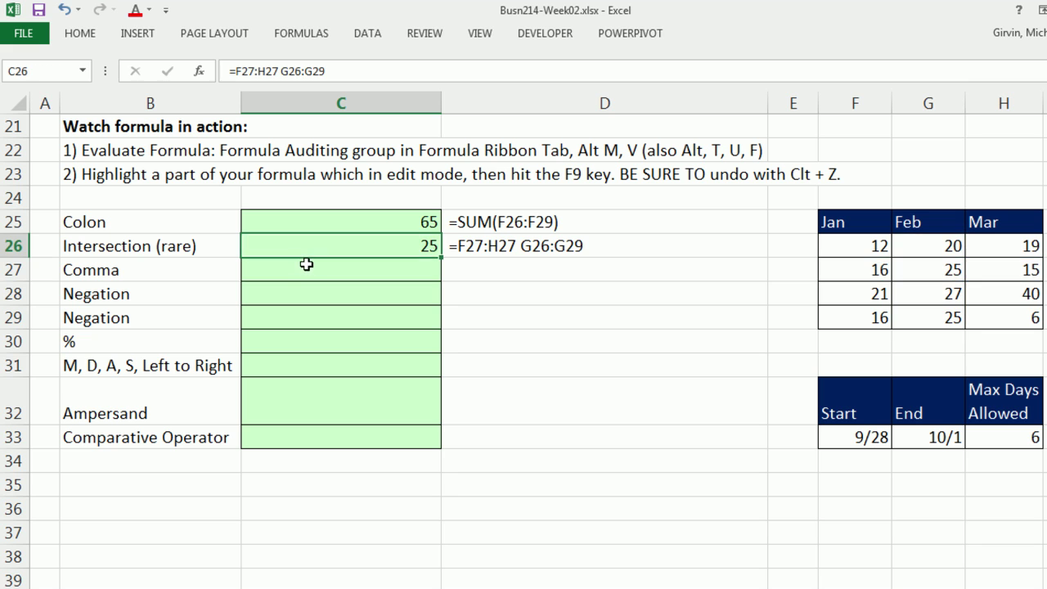
Enter =SUM(F26:F29,H26:H29) in C27 to total Jan and Mar, returning 145
click(306, 263)
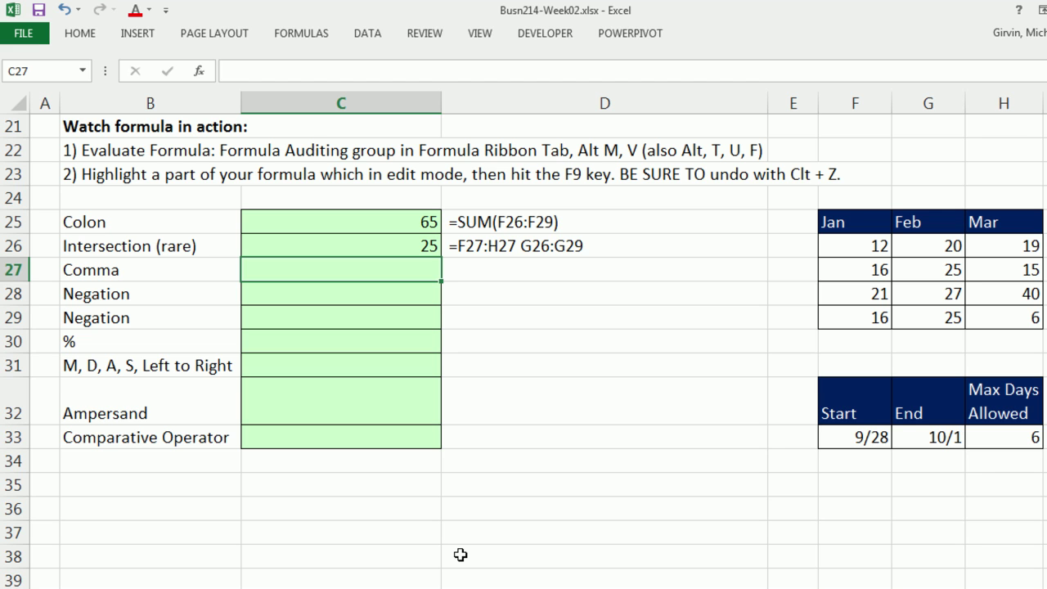
text(=sum)
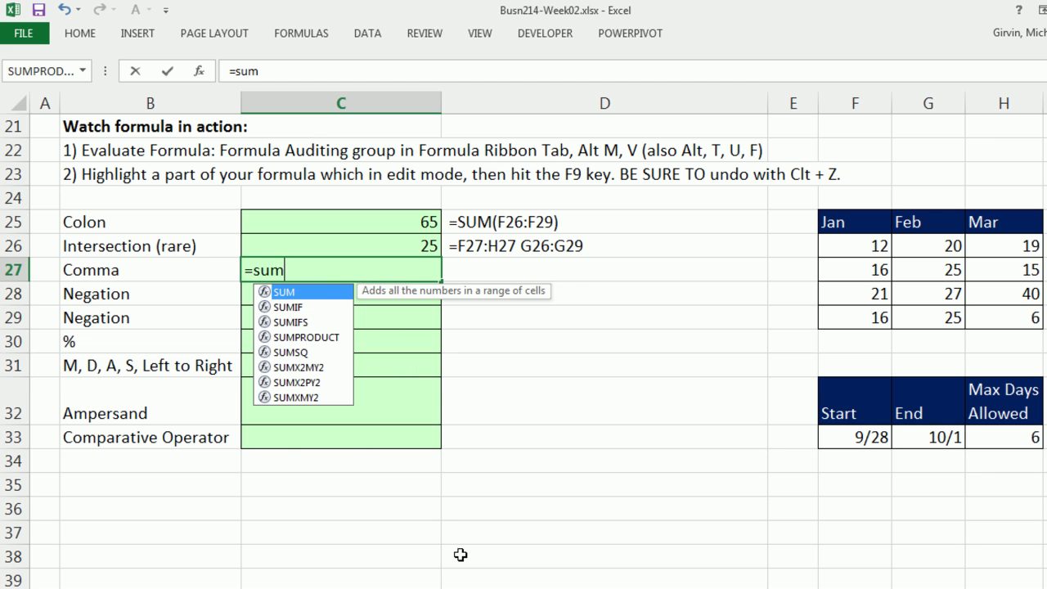
key(Tab)
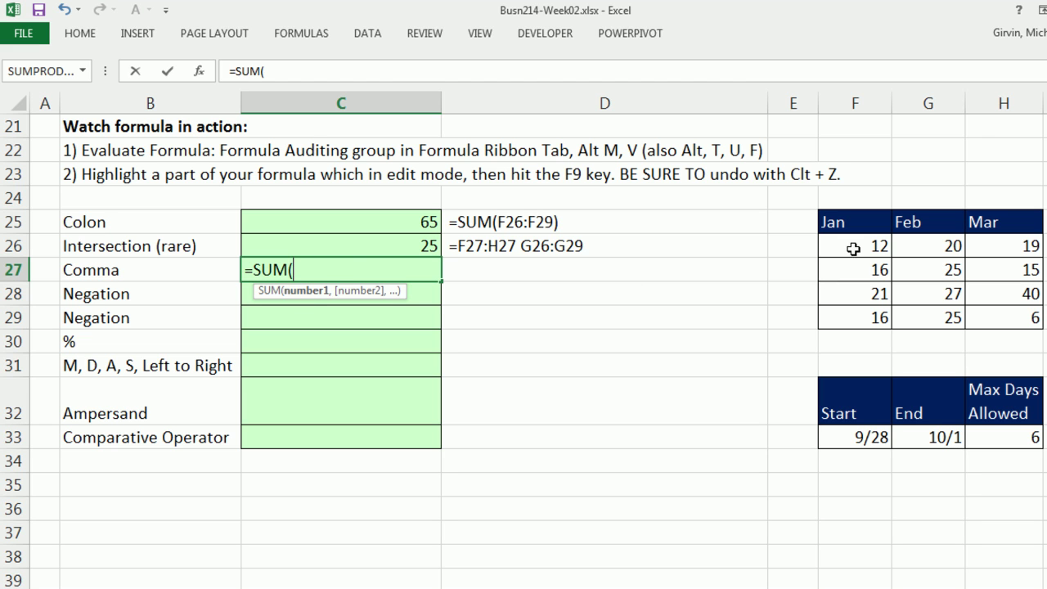
drag(853, 245, 859, 318)
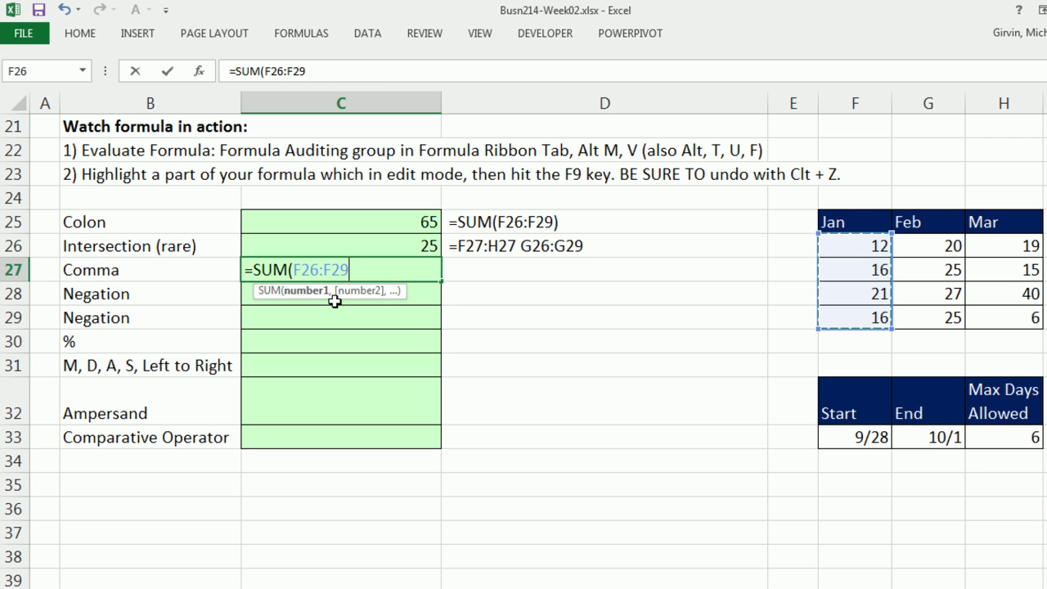
text(,)
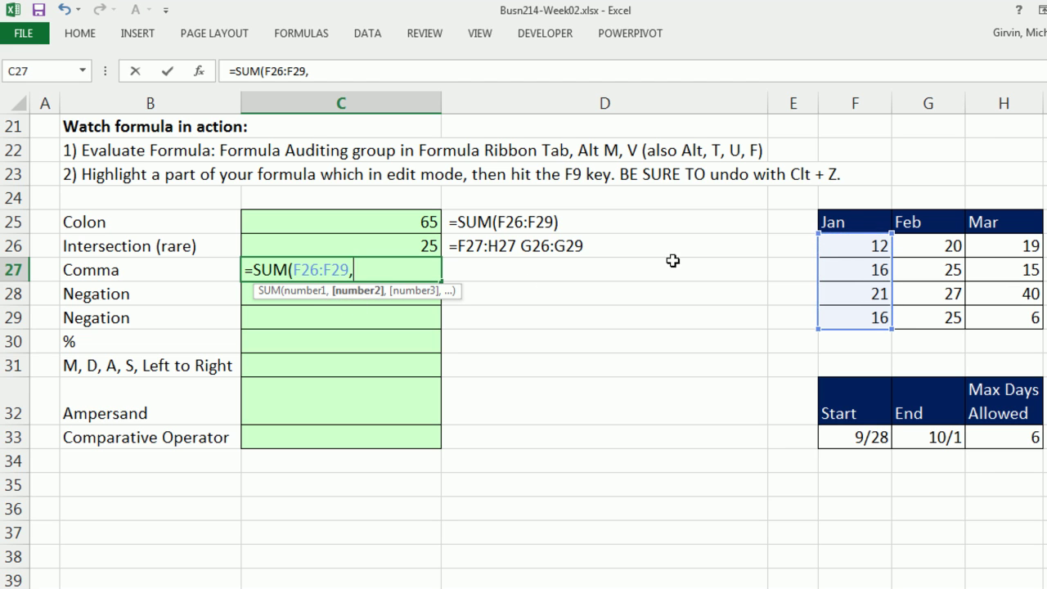
drag(1004, 247, 1009, 318)
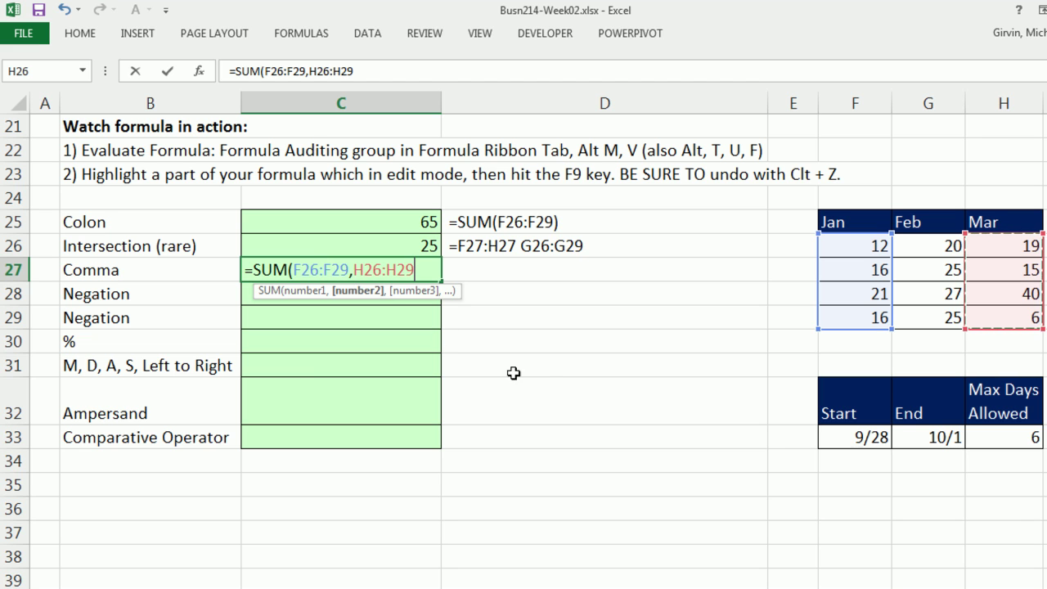
text())
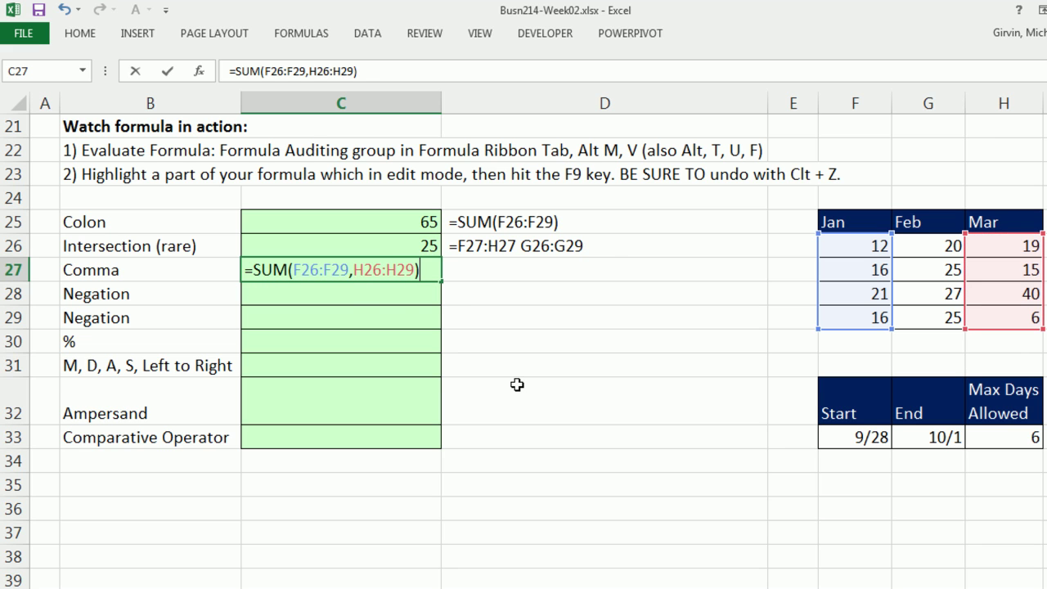
key(ctrl+Return)
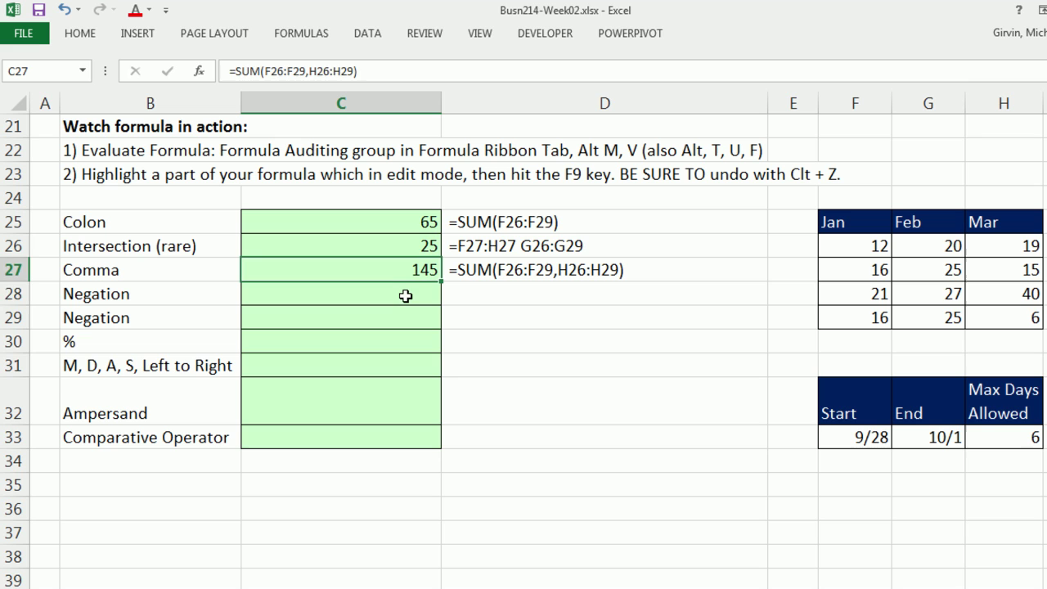
click(407, 296)
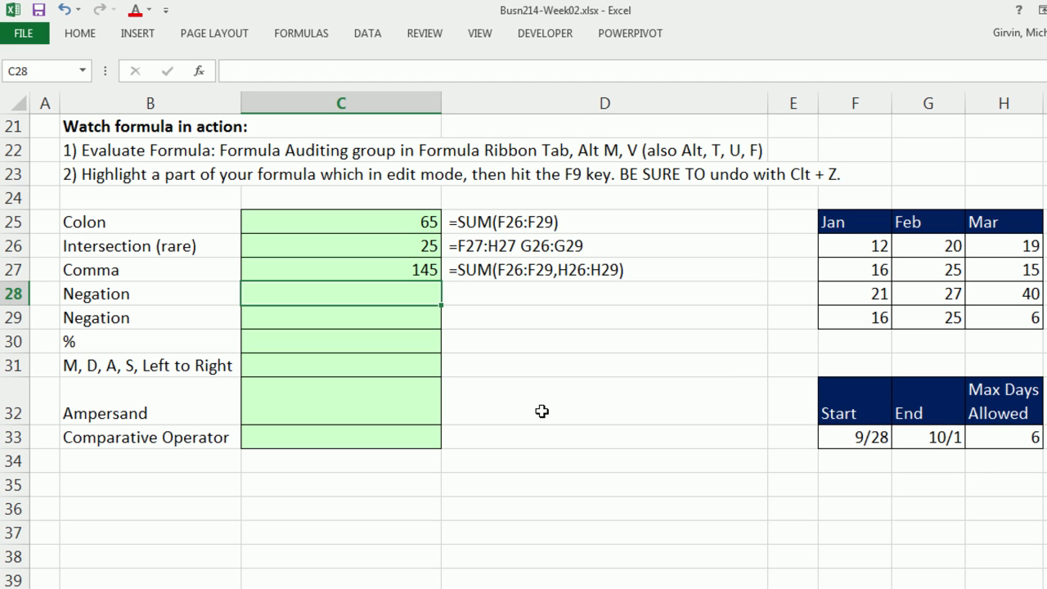
Enter =-2^2 in C28 (returns 4) and =-(2^2) in C29 (returns -4)
text(=)
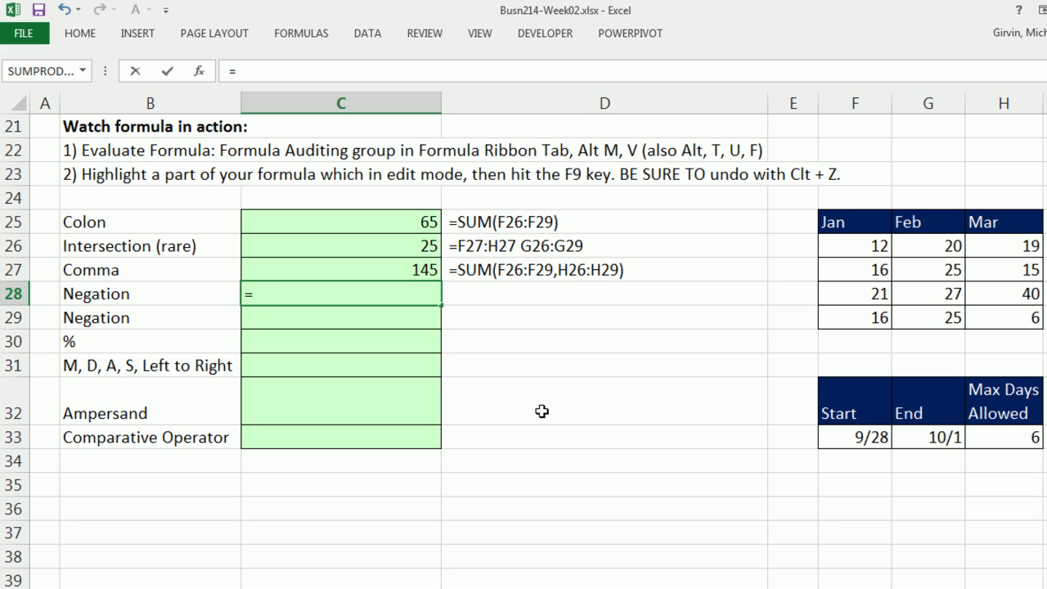
text(-2)
text(^)
text(2)
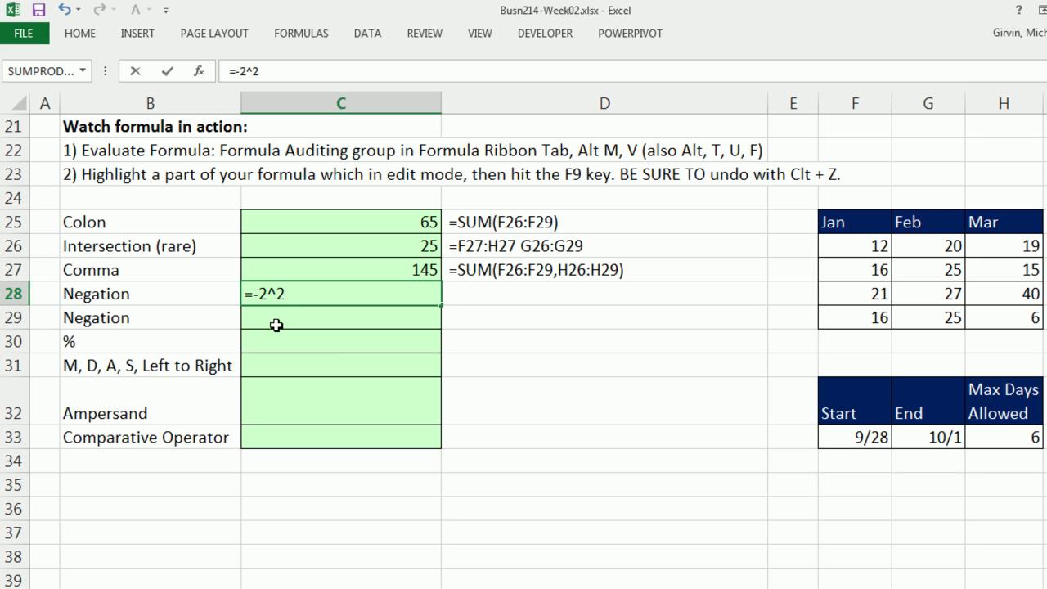
key(ctrl+Return)
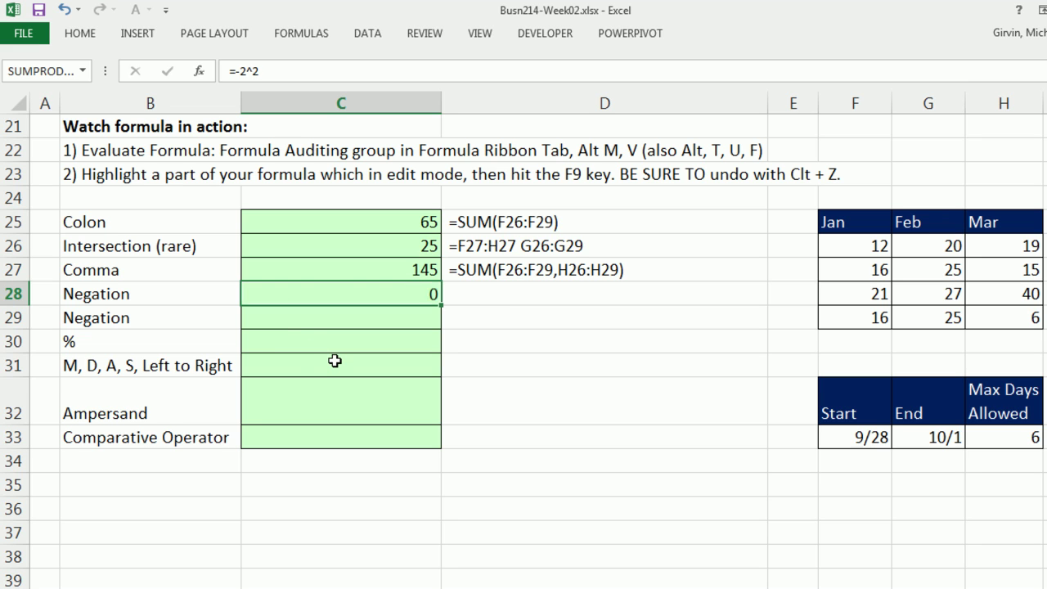
click(305, 320)
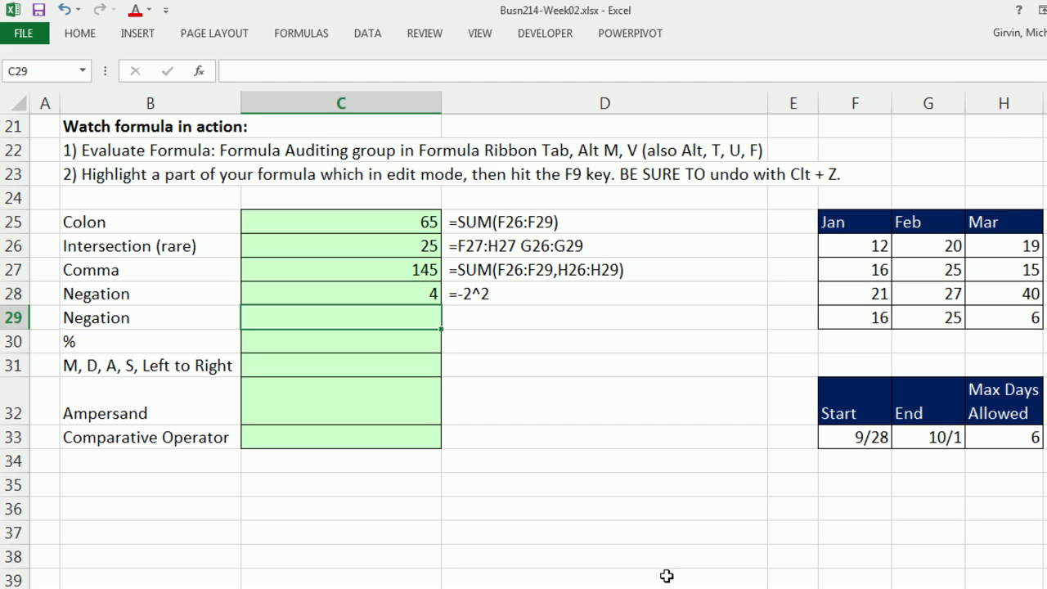
text(-()
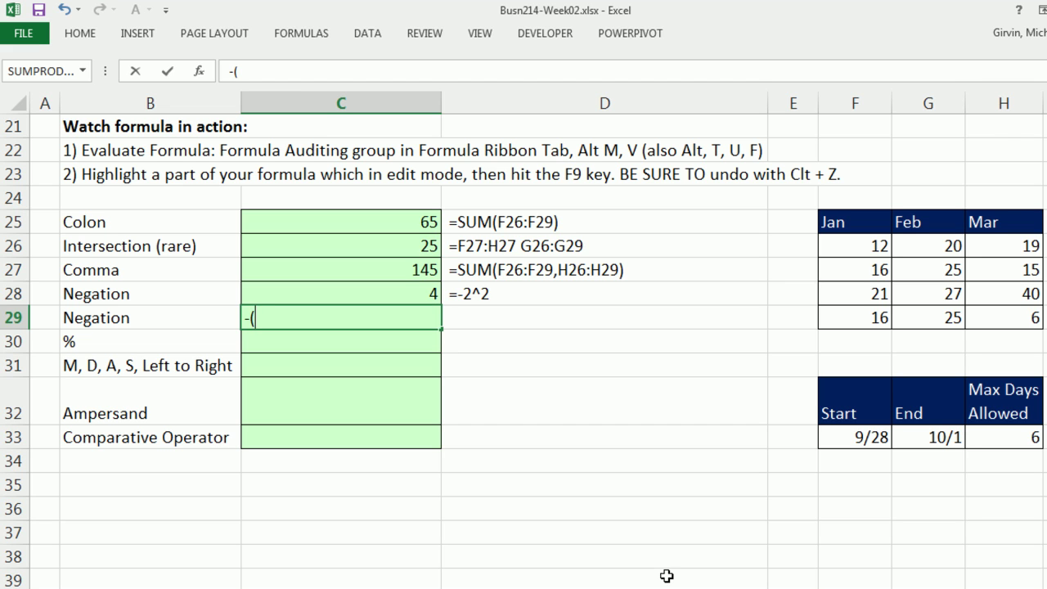
text(2^2))
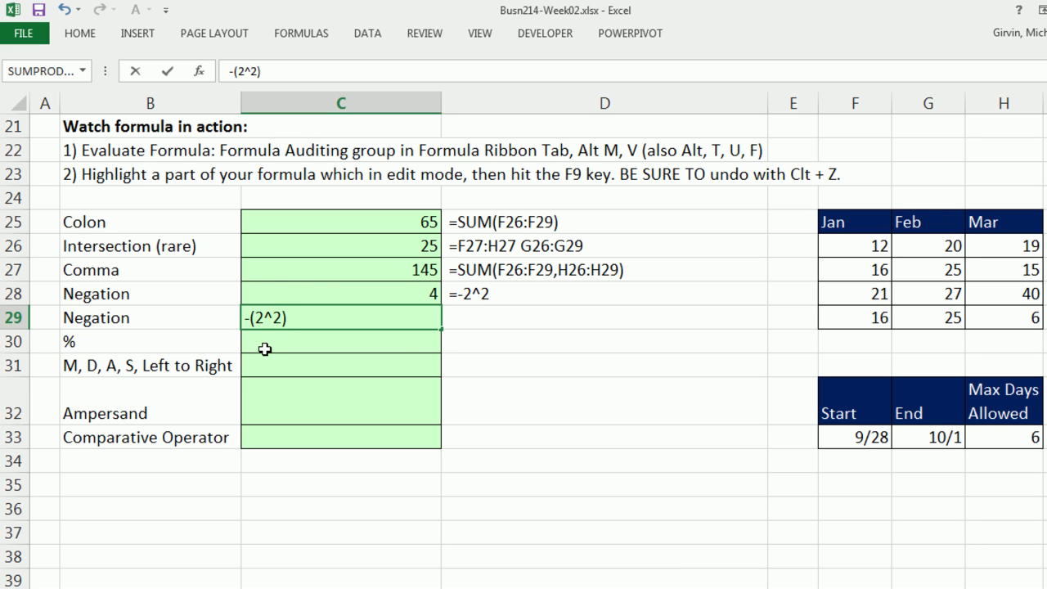
key(Home)
text(=)
key(ctrl+Return)
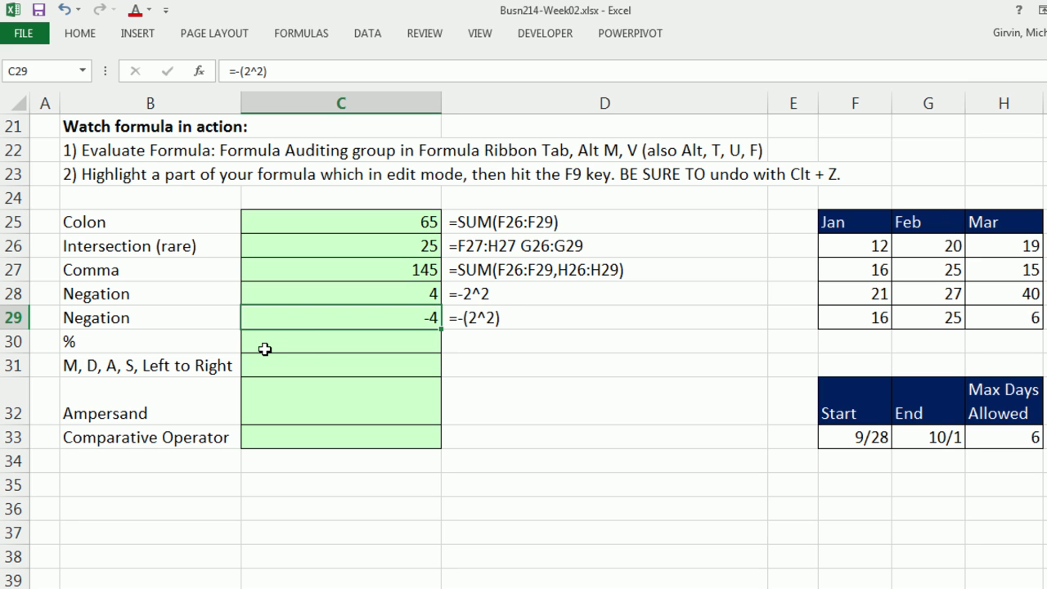
Enter the percent formula =10*1% in C30, returning 0.1
click(313, 343)
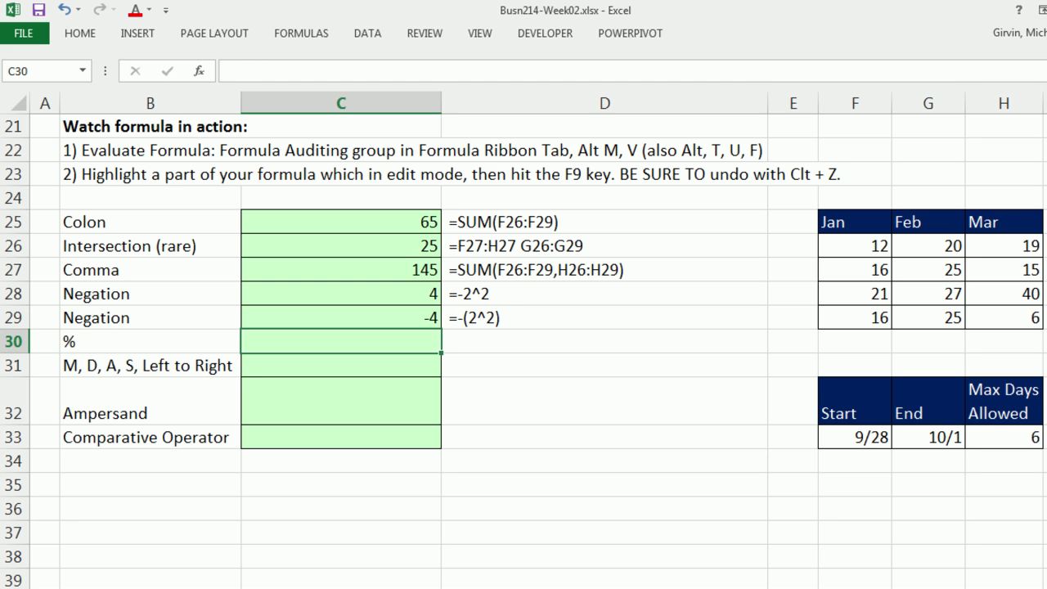
text(=)
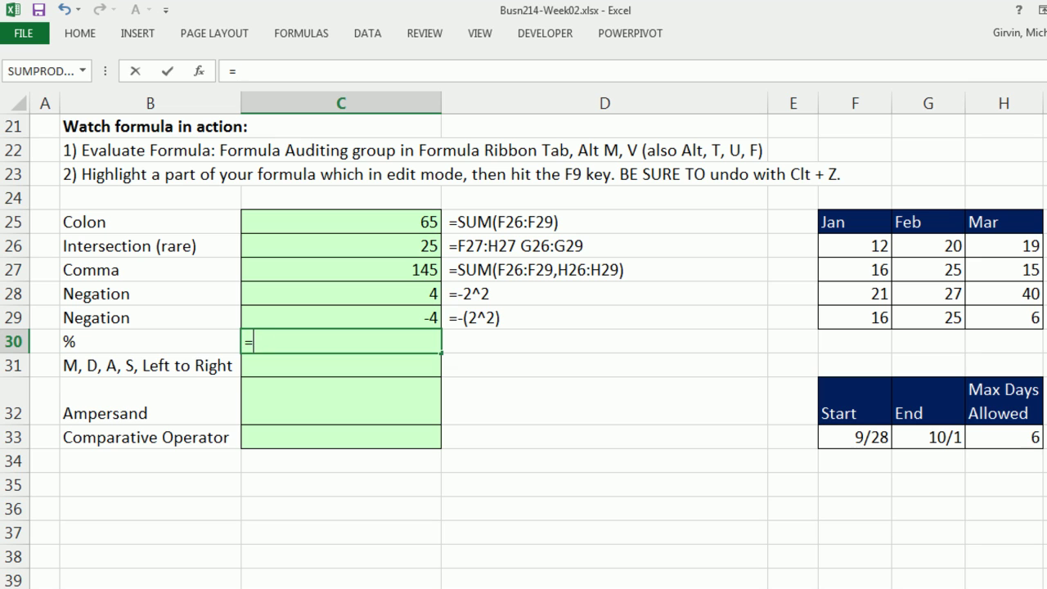
text(10*1)
text(%)
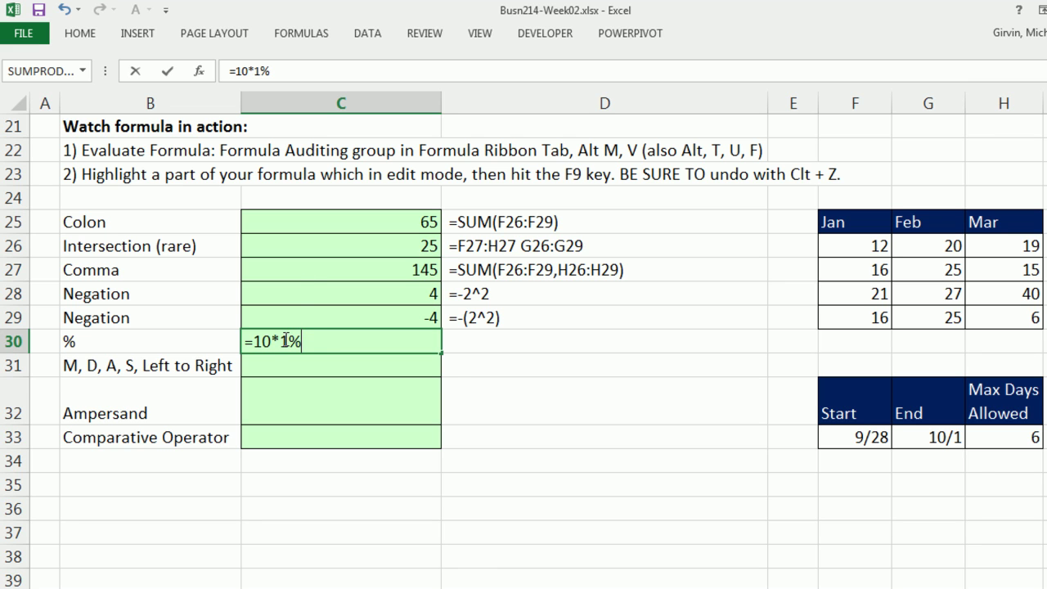
drag(311, 342, 246, 342)
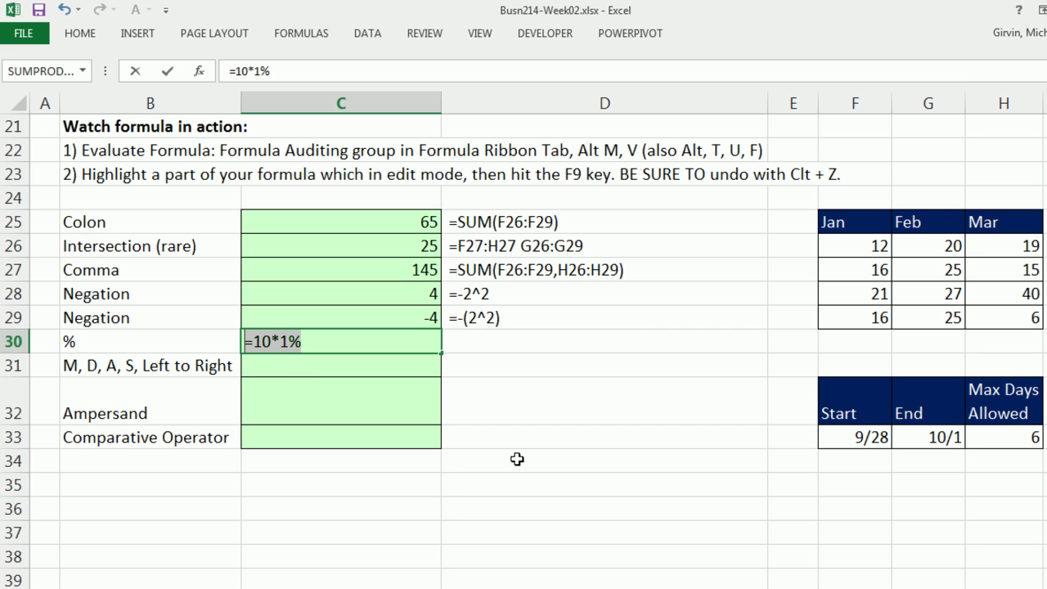
key(ctrl+Return)
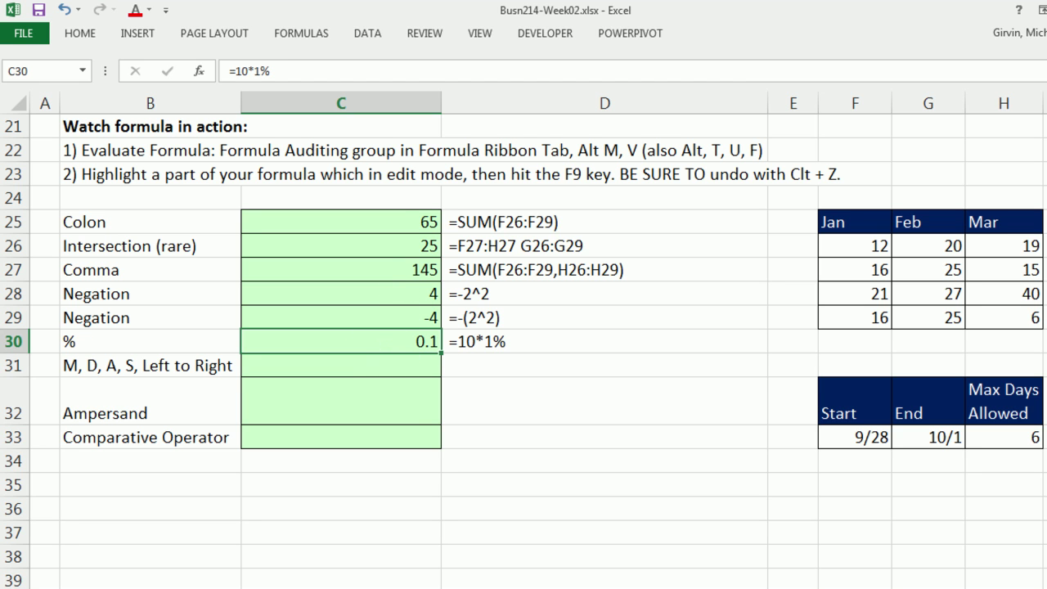
Evaluate the C30 formula step by step, confirming 1% becomes 0.01 and the result 0.1
key(alt+m)
key(v)
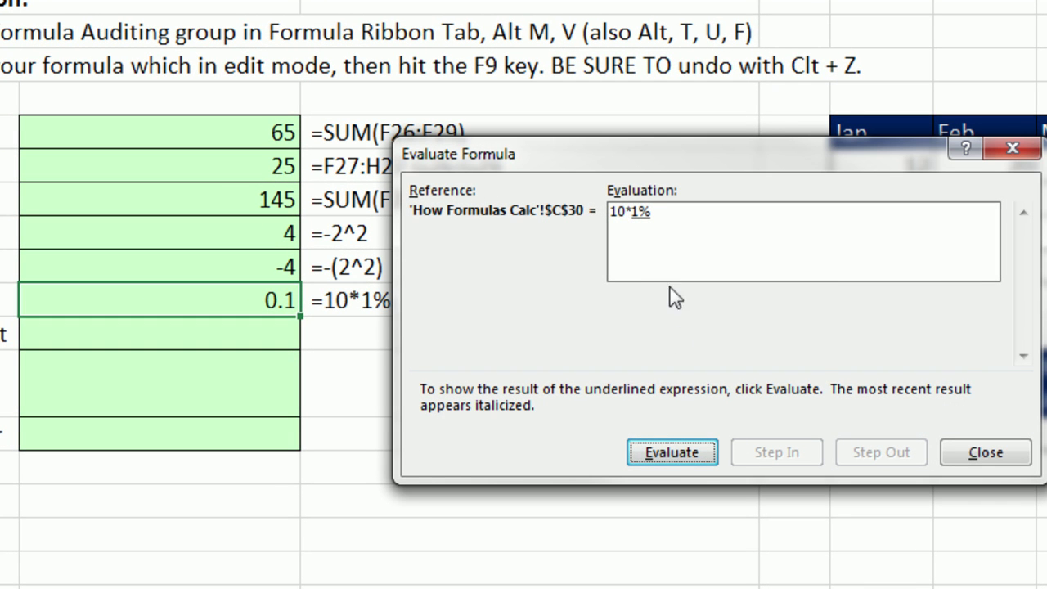
click(668, 460)
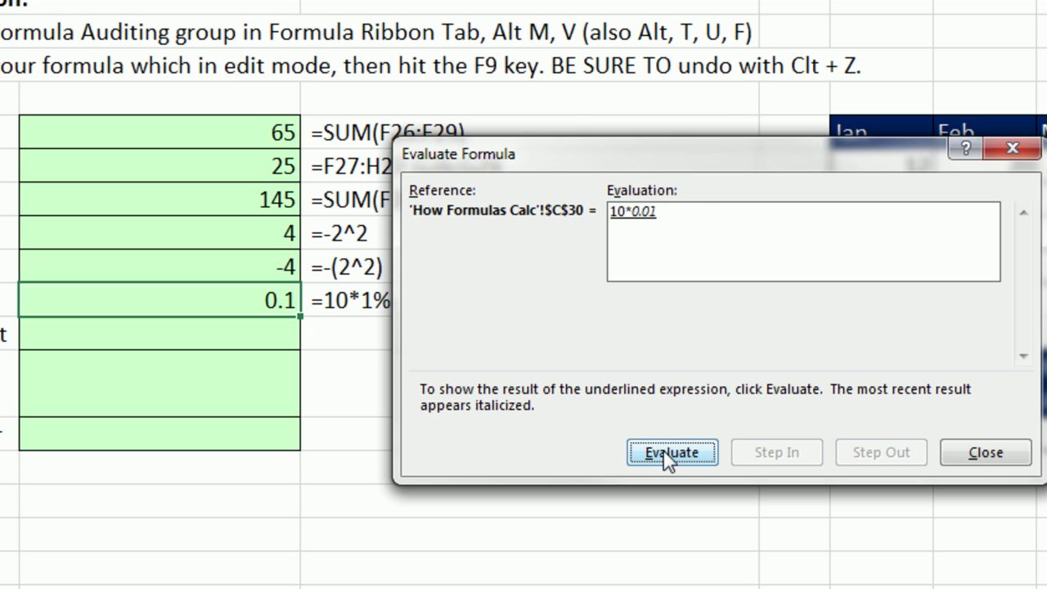
key(Return)
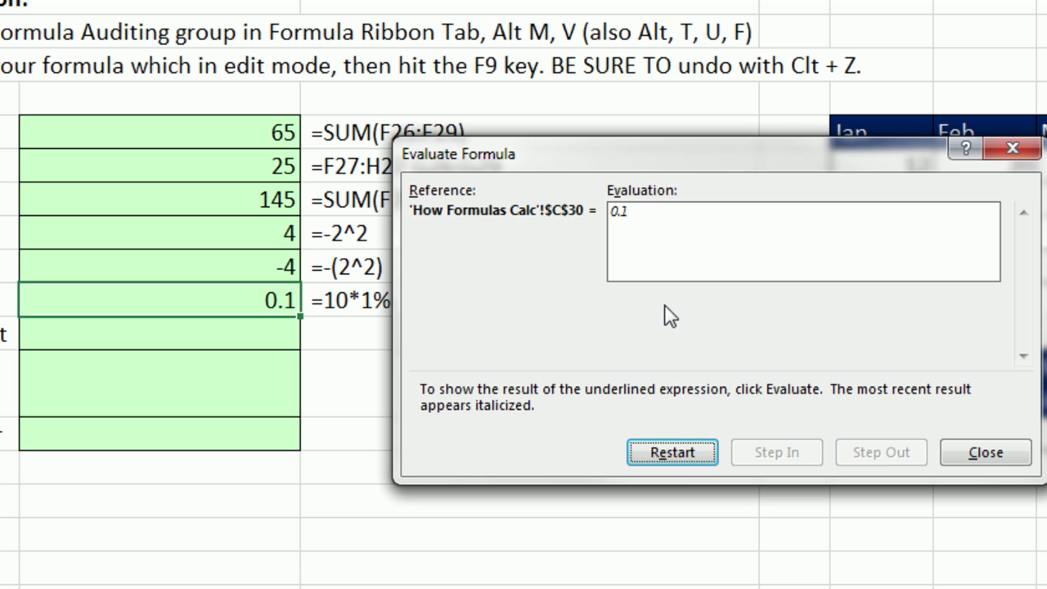
key(Escape)
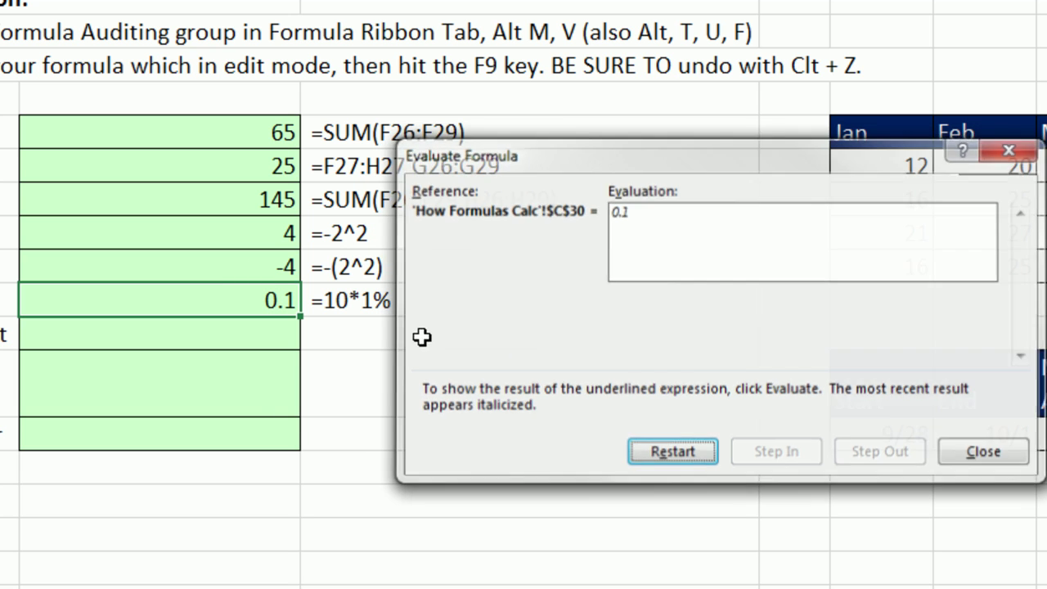
Evaluate the C29 formula step by step, confirming the result -4
click(241, 268)
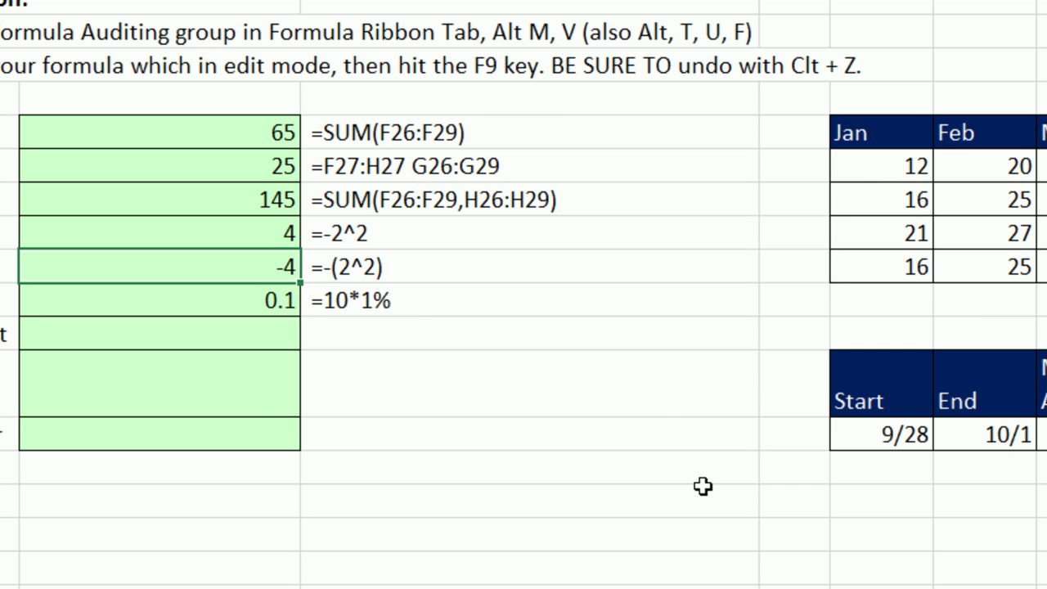
key(alt+m)
key(v)
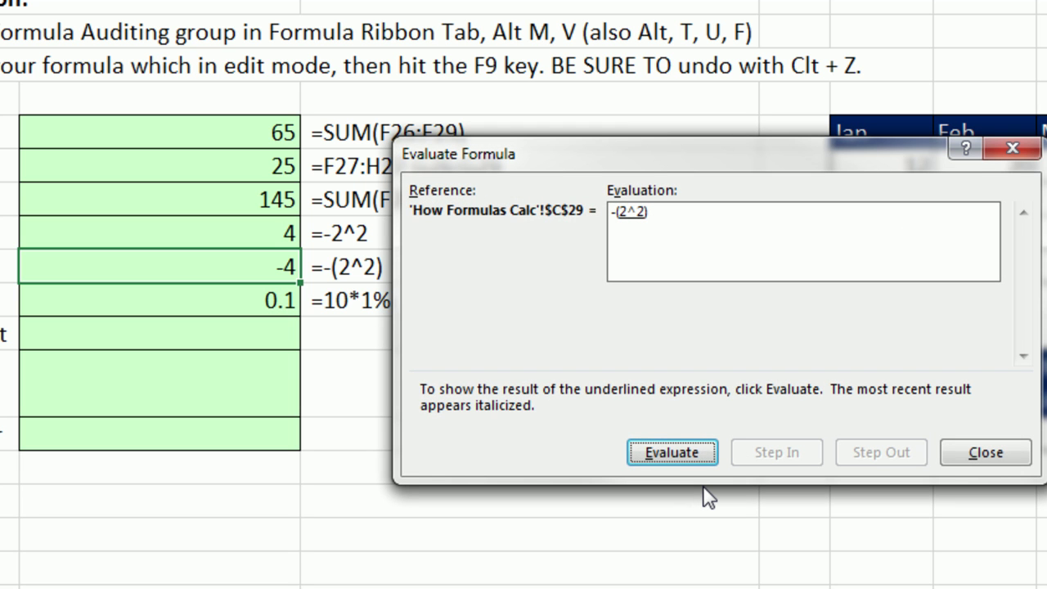
key(Return)
key(Return)
key(Return)
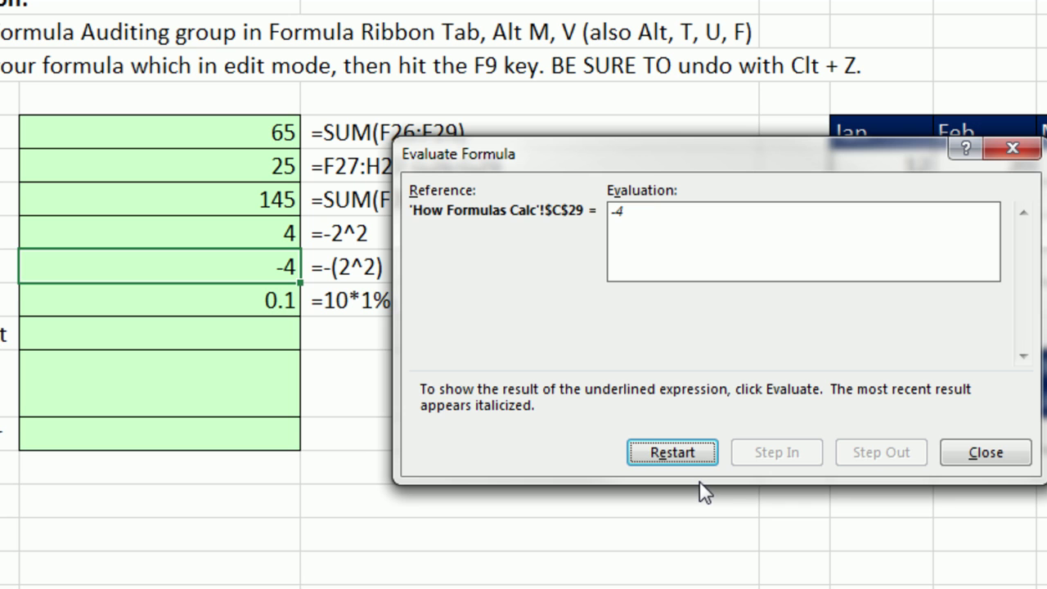
key(Escape)
Evaluate the C28 formula step by step, confirming -2^2 resolves to 4
key(Up)
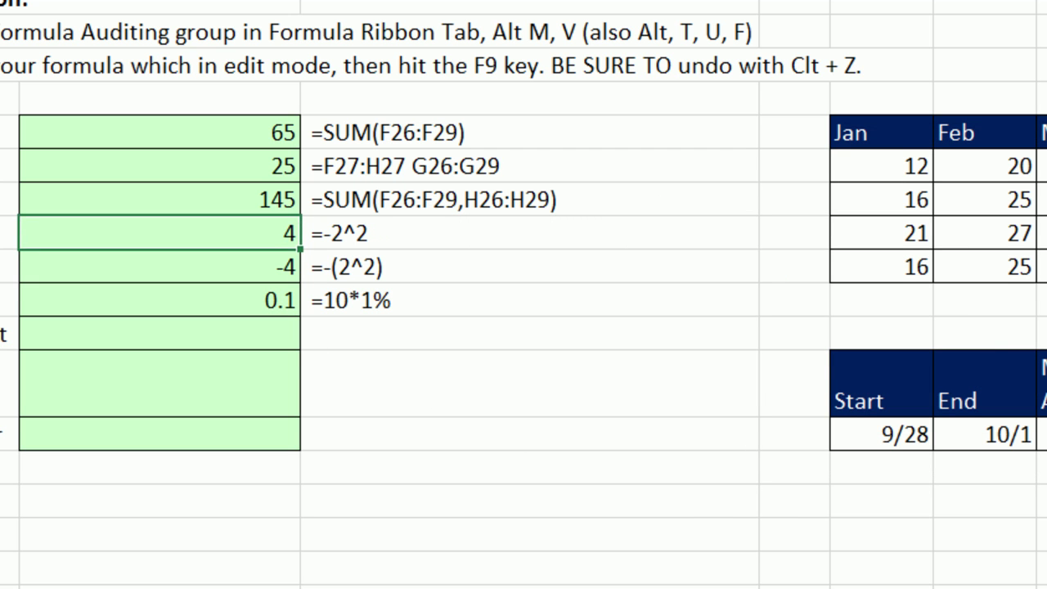
key(alt+m)
key(v)
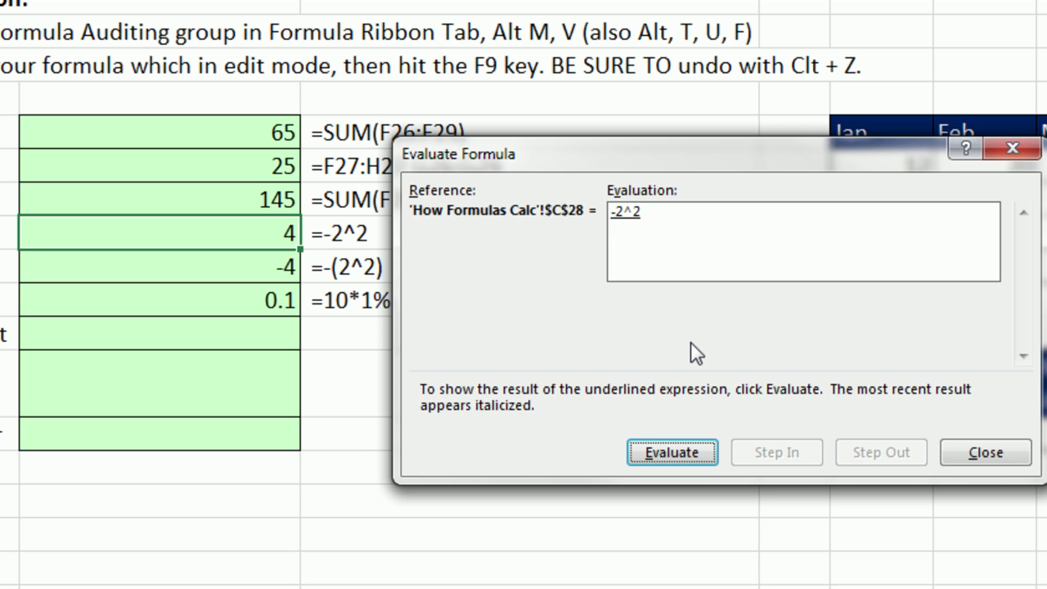
key(Return)
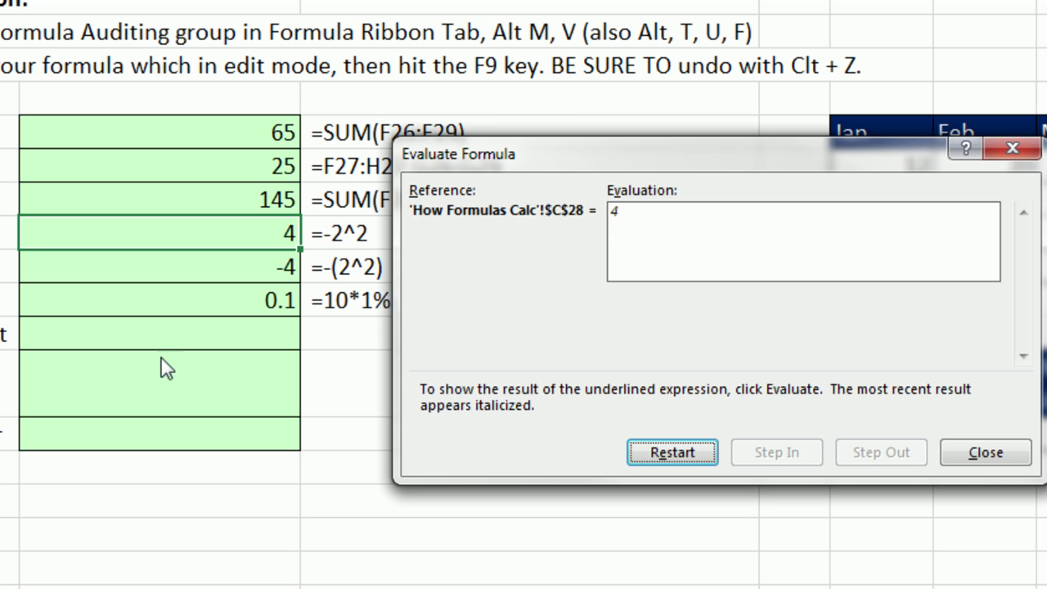
key(Escape)
click(306, 338)
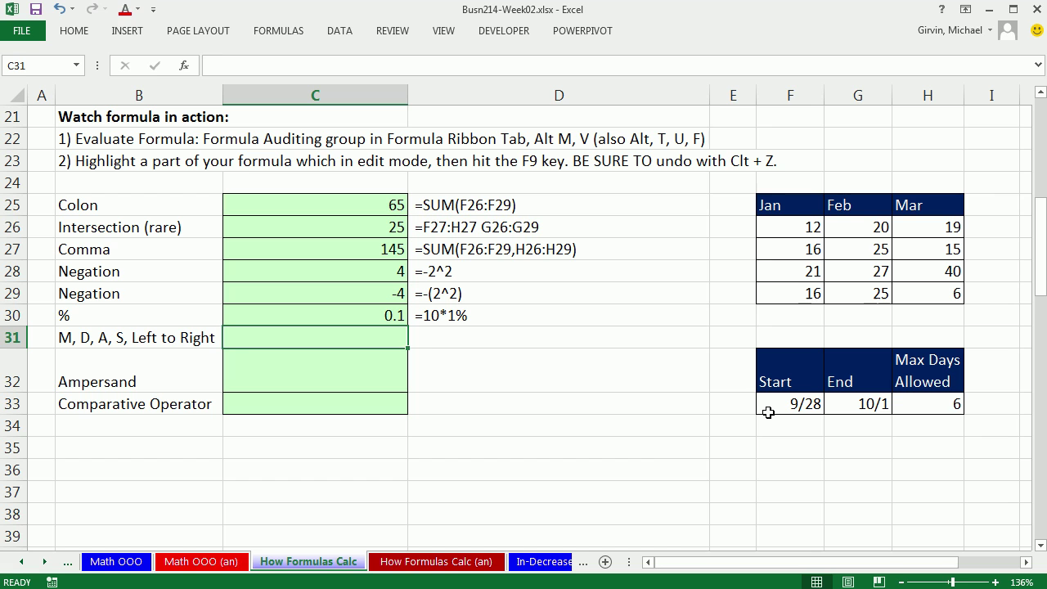
Enter =6*2+10/2-7 in C31 and evaluate it stepwise through 12+5-7 to 10
text(=6*)
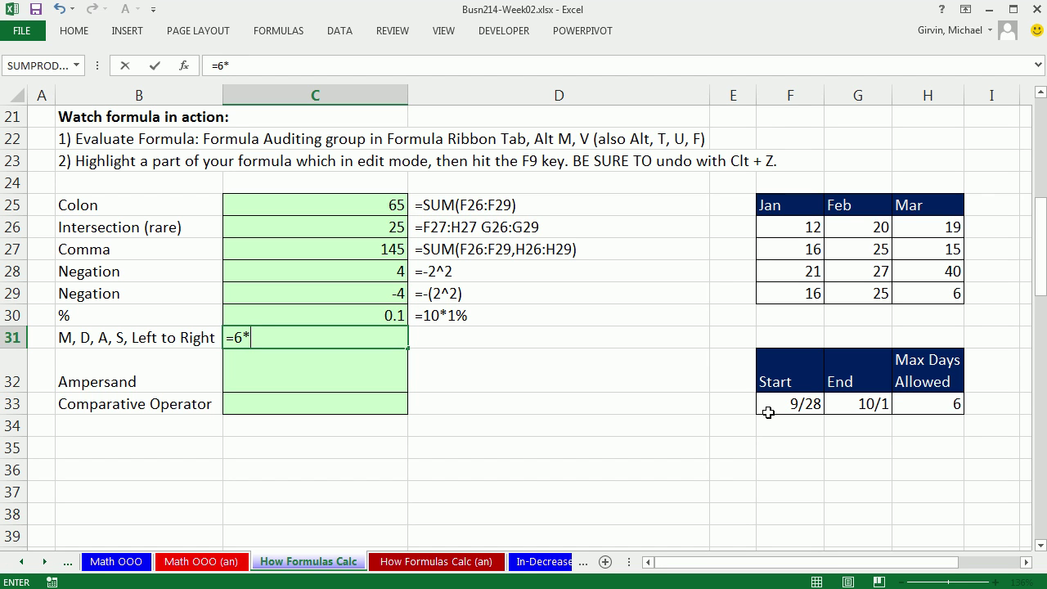
text(2+)
text(10)
text(/2-)
text(7)
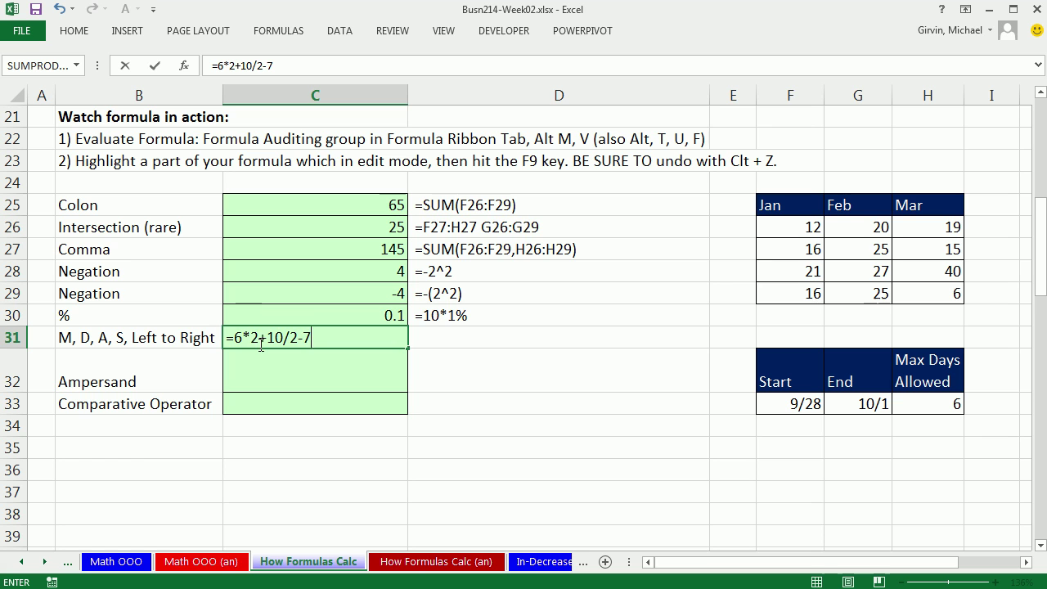
key(ctrl+Return)
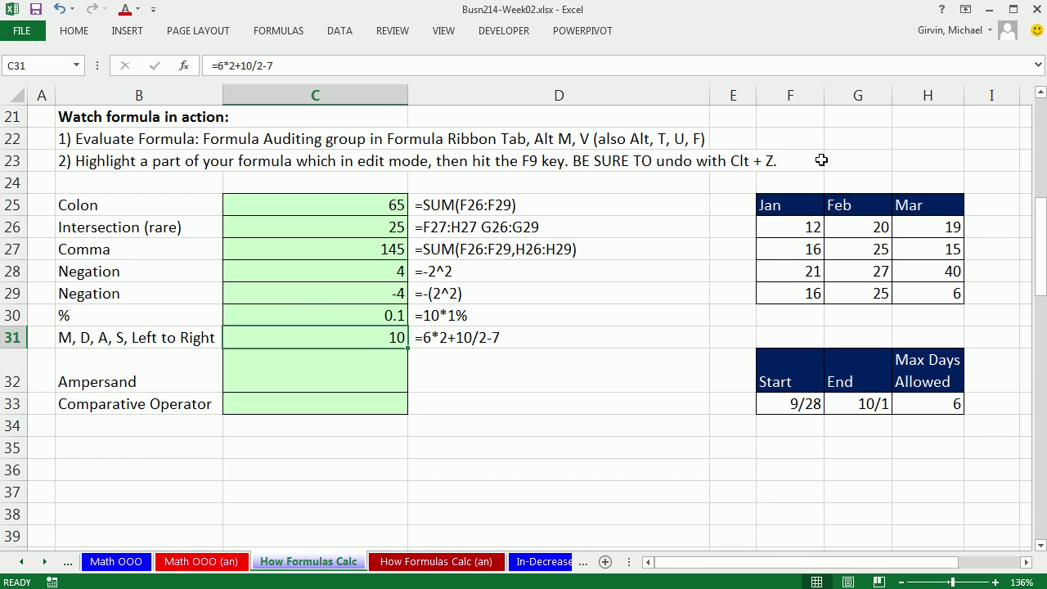
key(alt+m)
key(v)
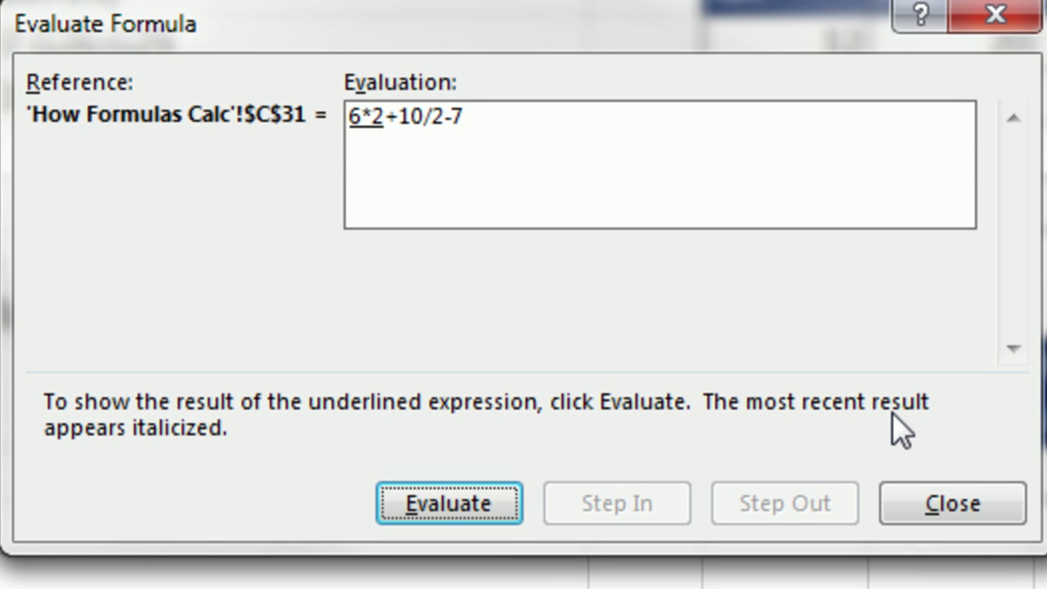
key(Return)
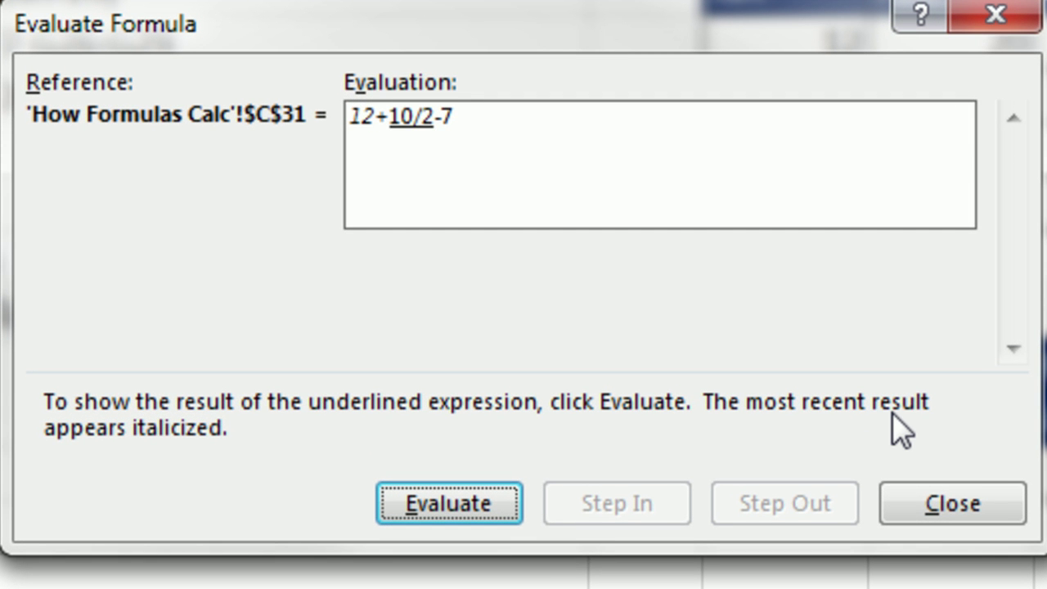
key(Return)
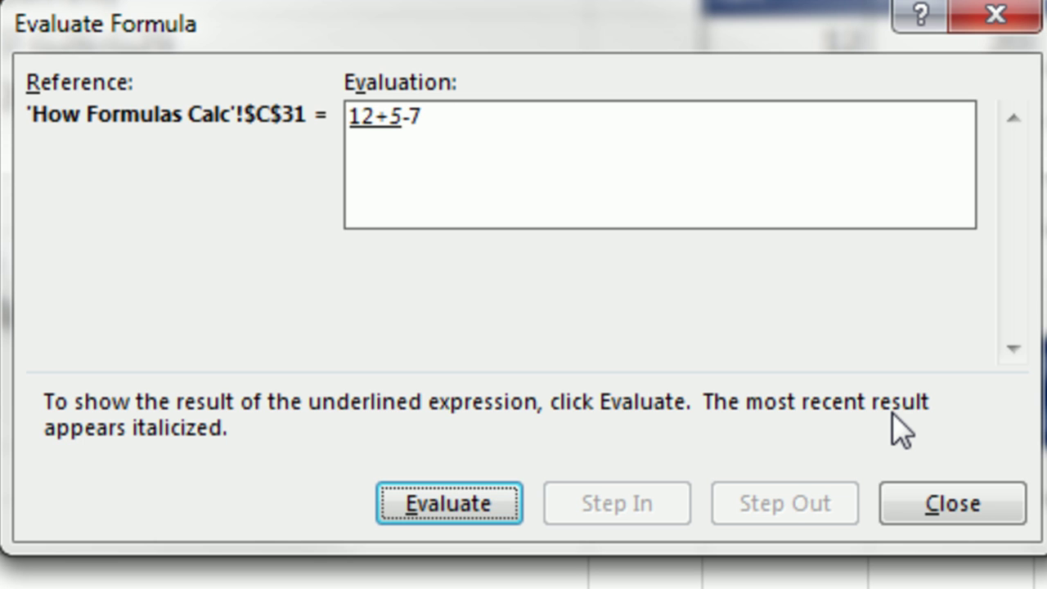
key(Return)
key(Return)
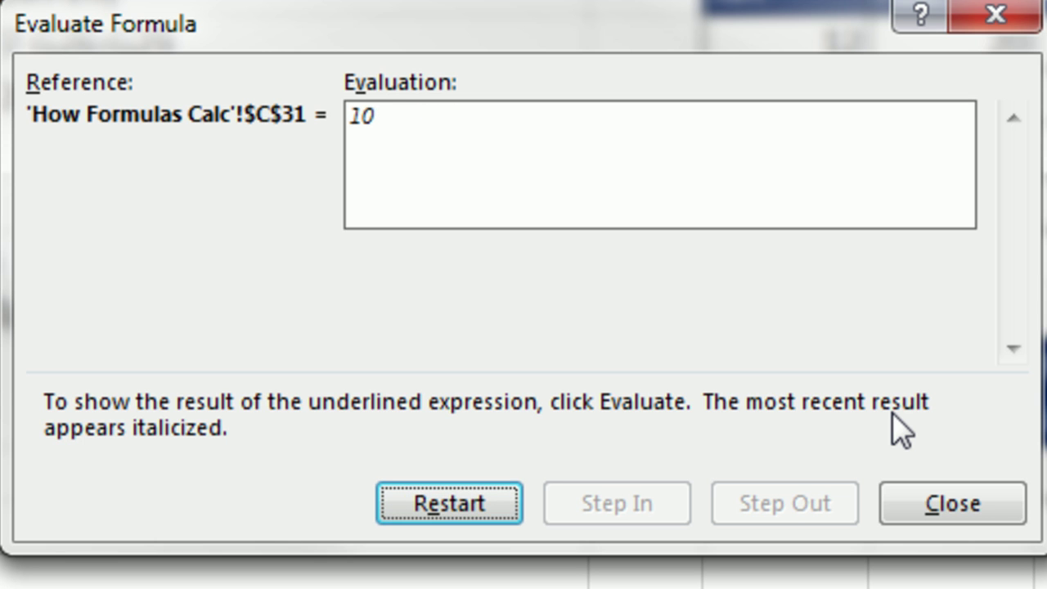
key(Escape)
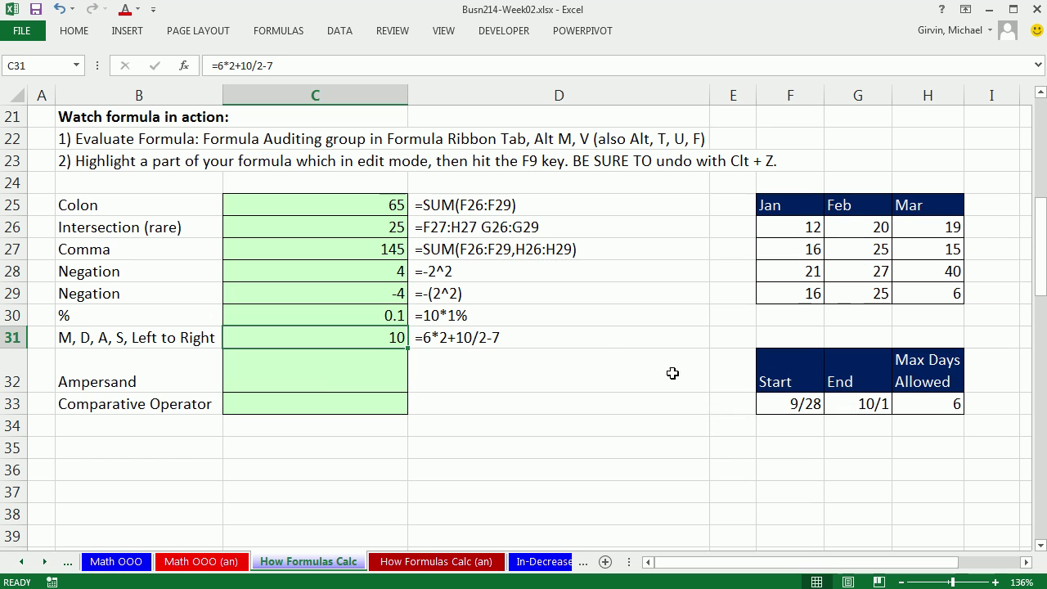
click(317, 376)
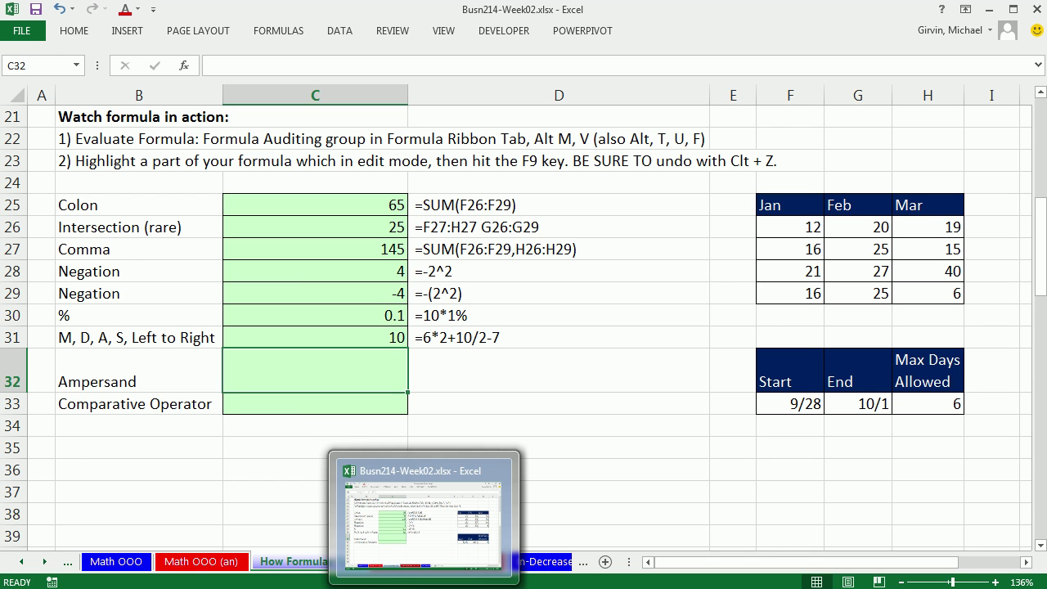
Enter the day-count formula =G33-F33+1 in C32
text(=)
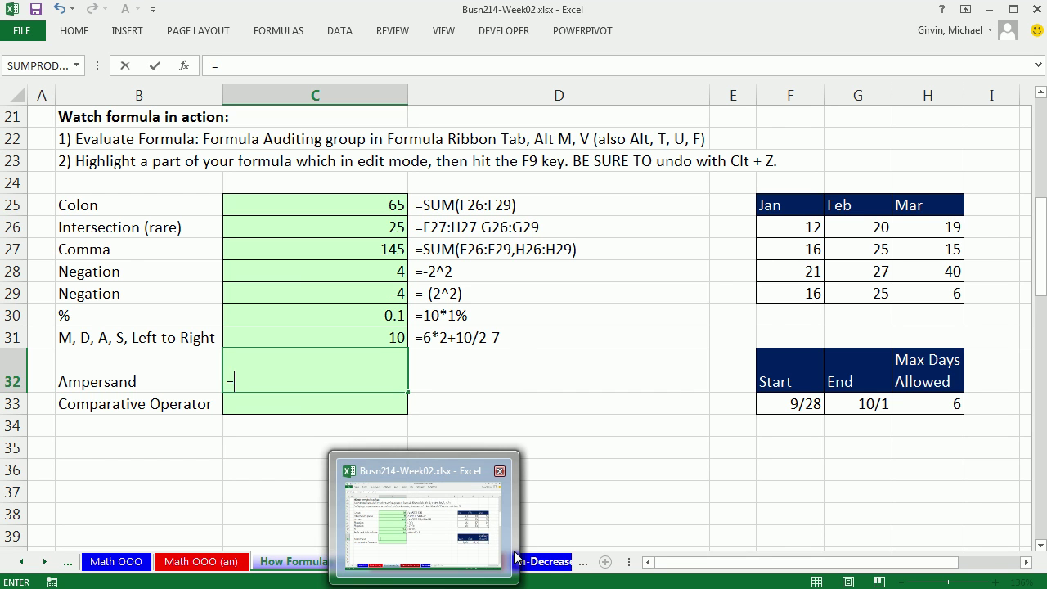
click(860, 403)
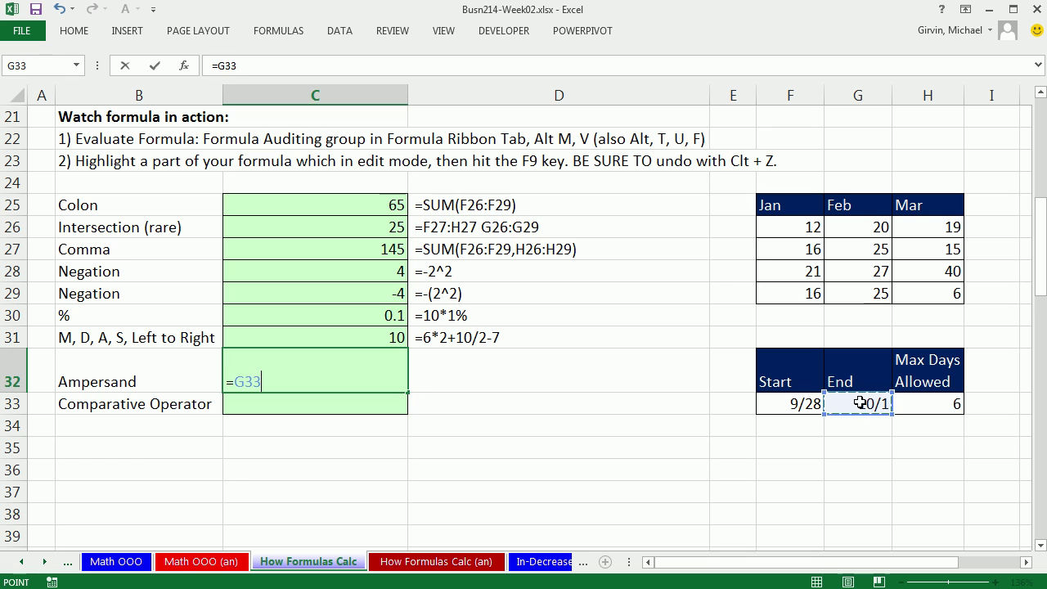
text(-)
click(808, 404)
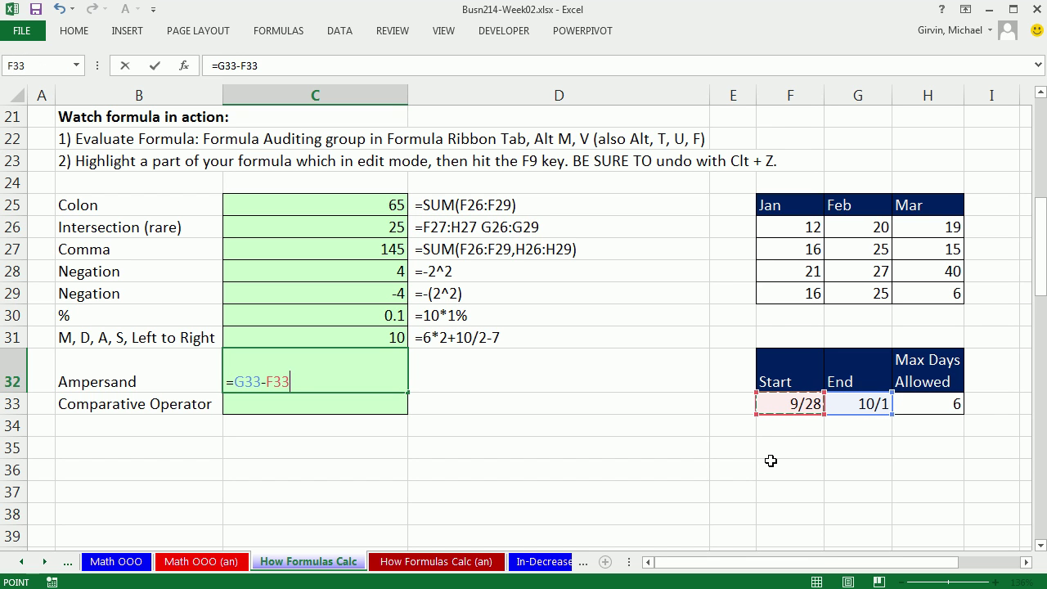
text(+1)
key(ctrl+Return)
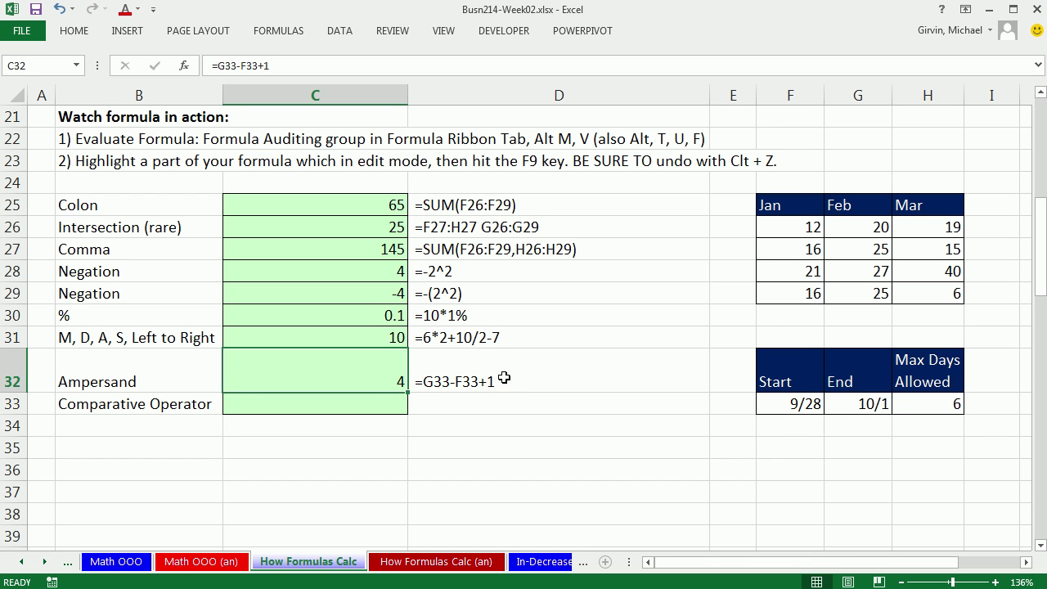
Wrap the C32 day count with "The Project Lastedd " before and " days." after it
double_click(378, 363)
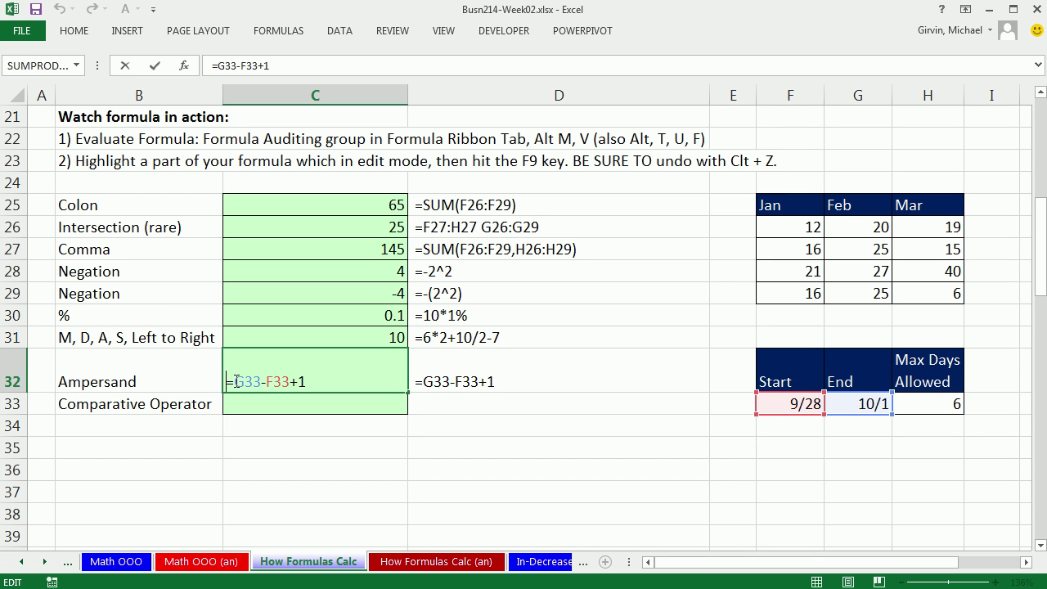
click(235, 381)
text(")
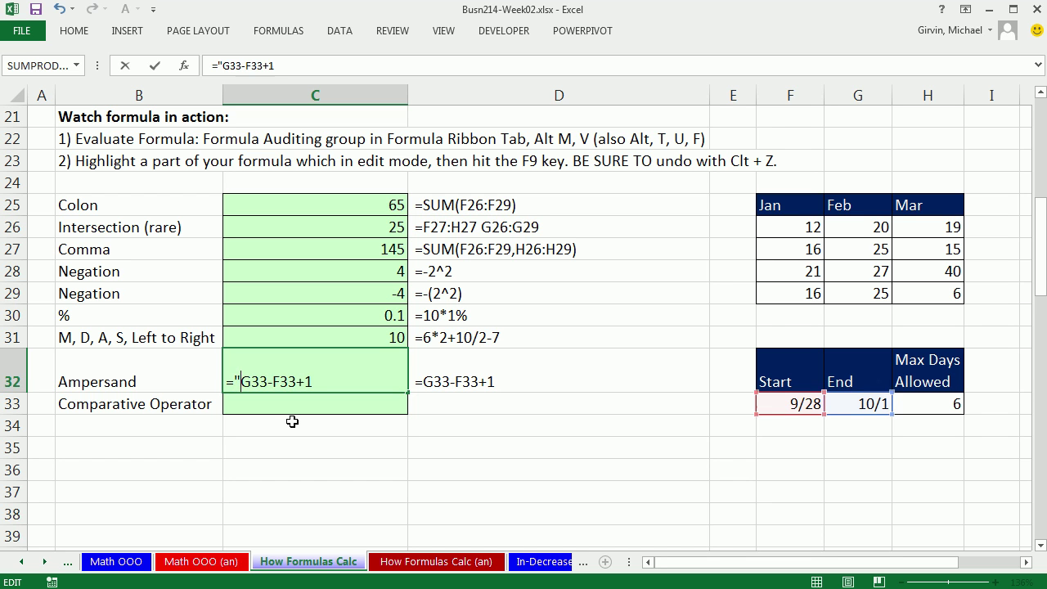
text(The)
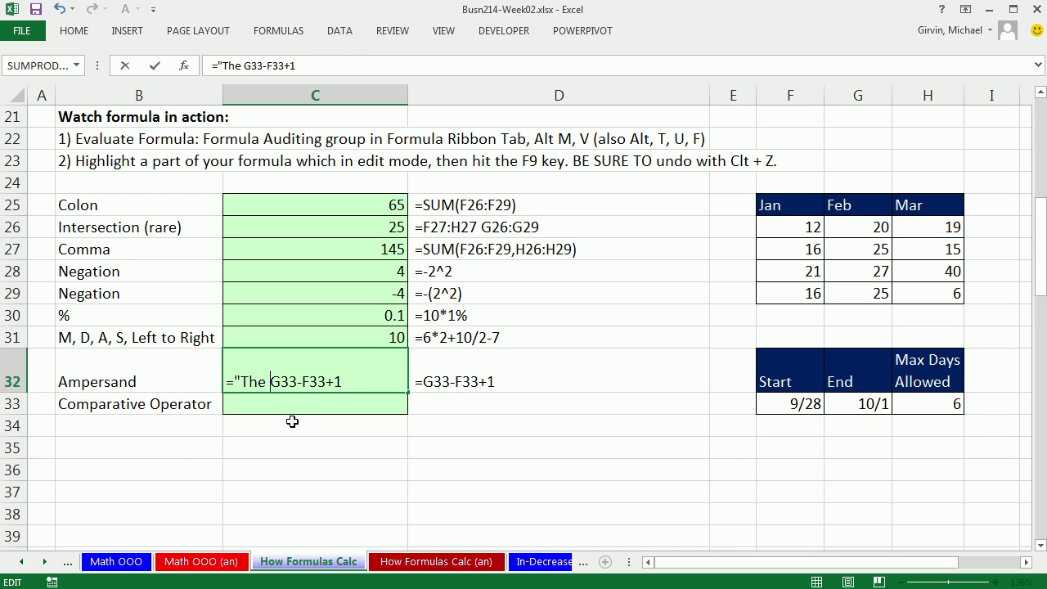
text( Project Lastedd ")
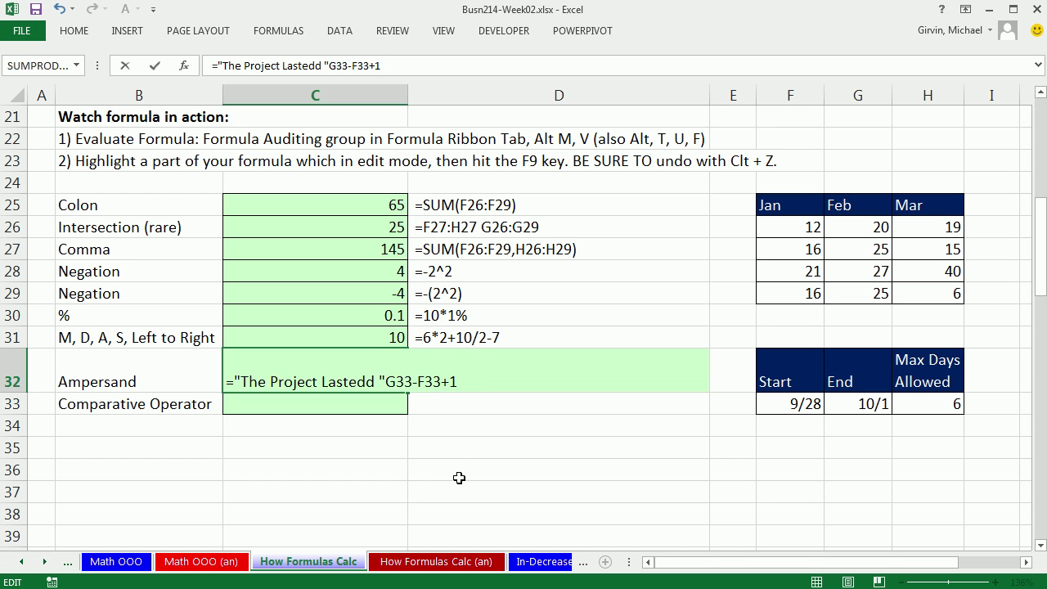
text(&)
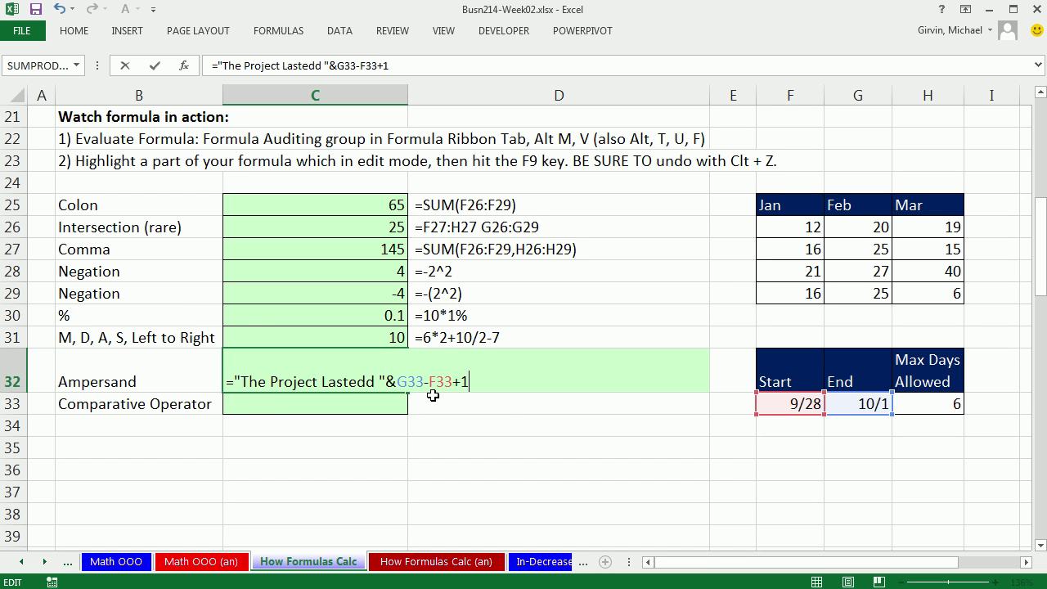
text(&)
text(")
text( days)
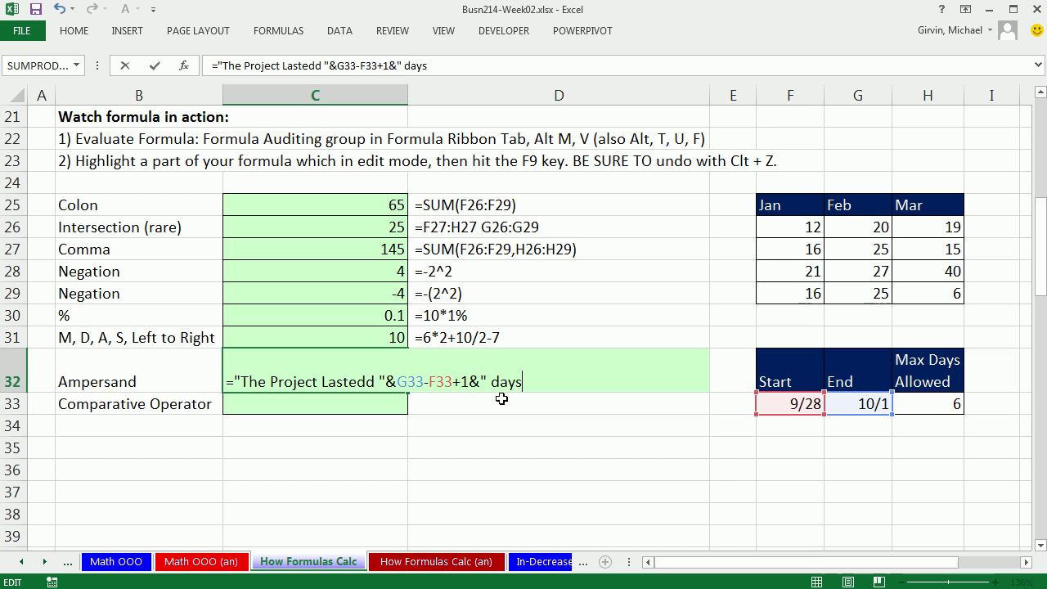
text(.")
Spell-check the label, changing Lastedd to Lasted, and commit the C32 formula
key(F7)
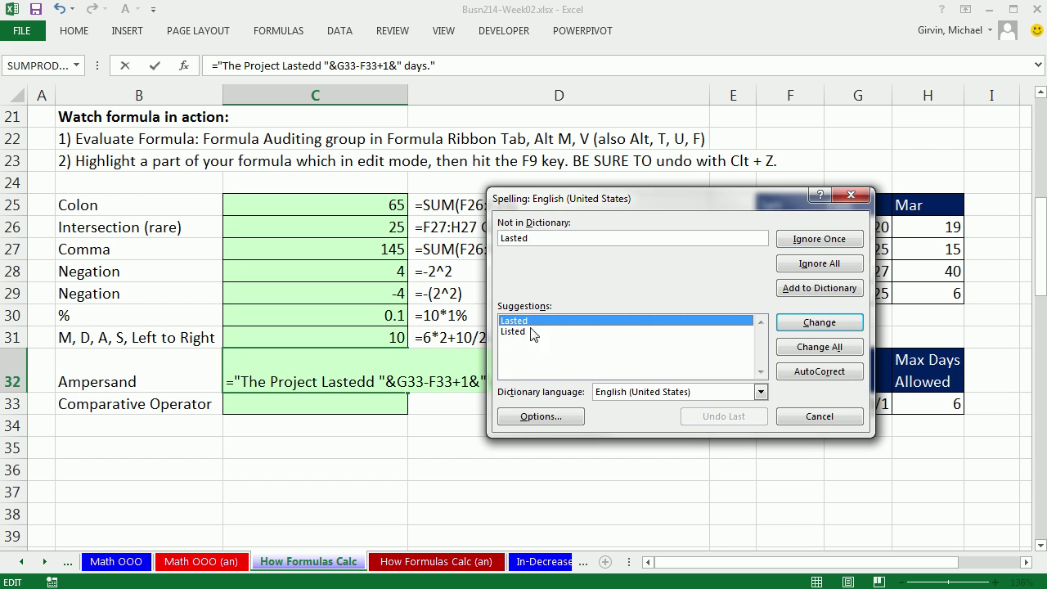
key(Return)
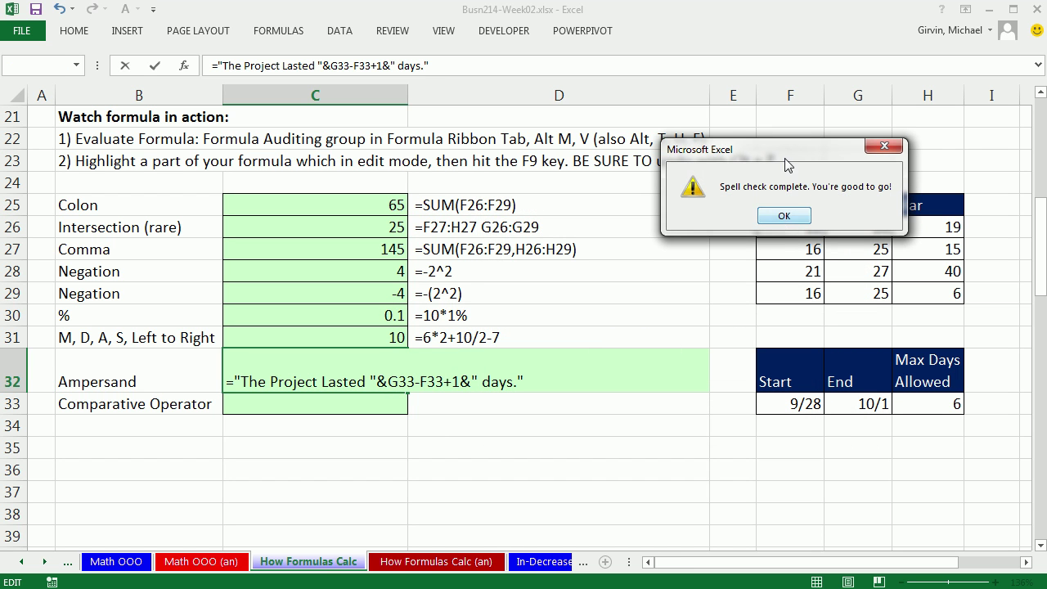
drag(784, 154, 502, 269)
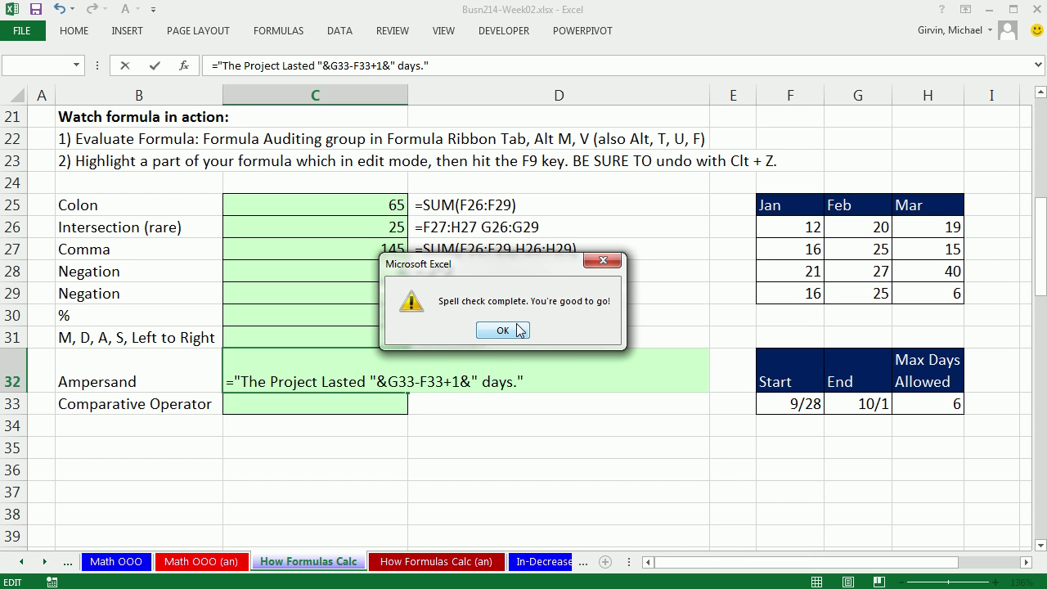
click(502, 330)
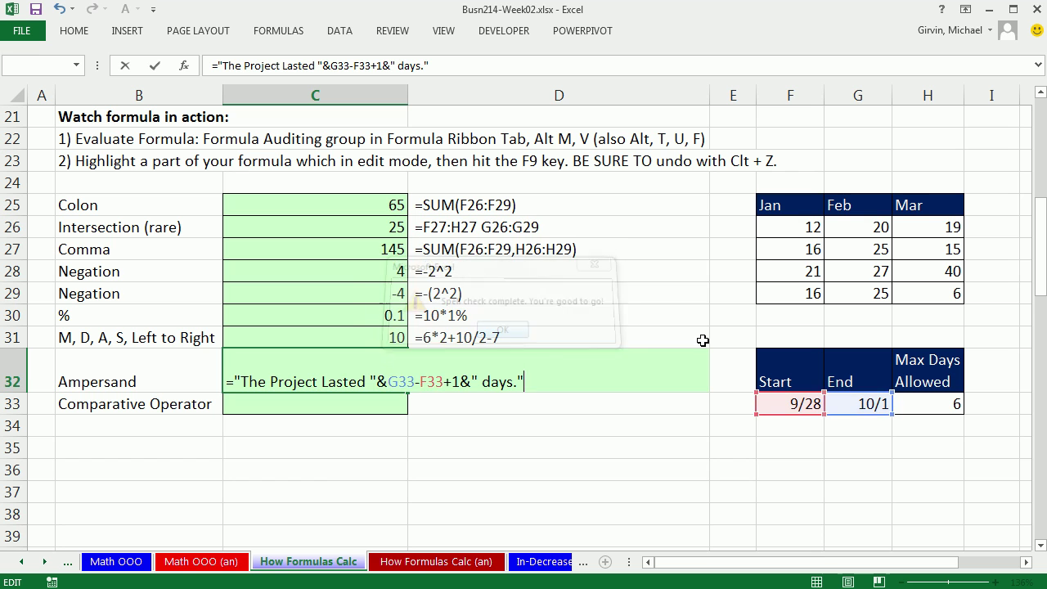
key(ctrl+Return)
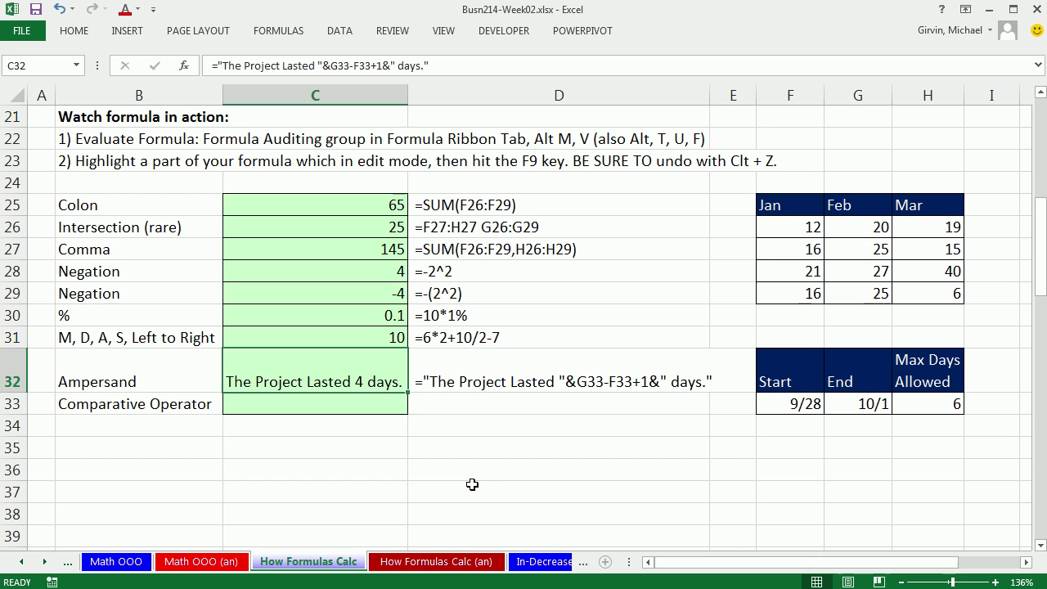
key(alt+m)
key(v)
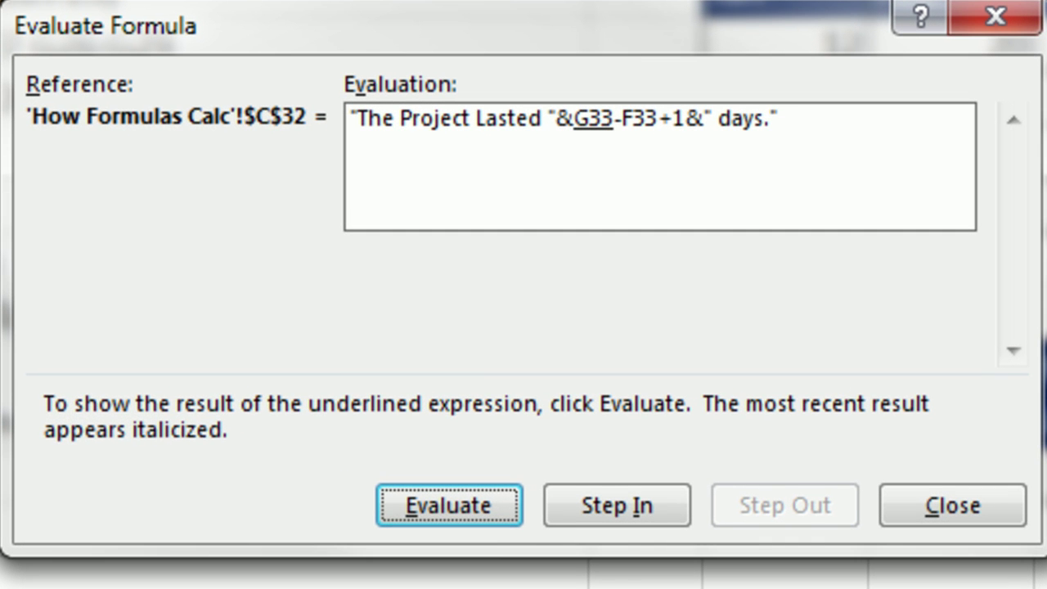
key(Return)
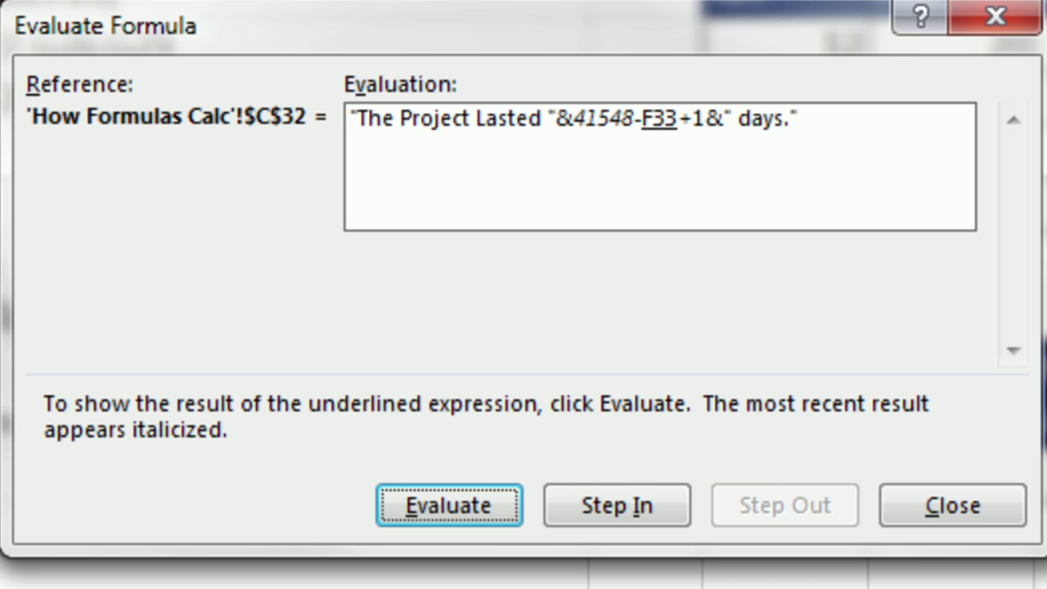
key(Return)
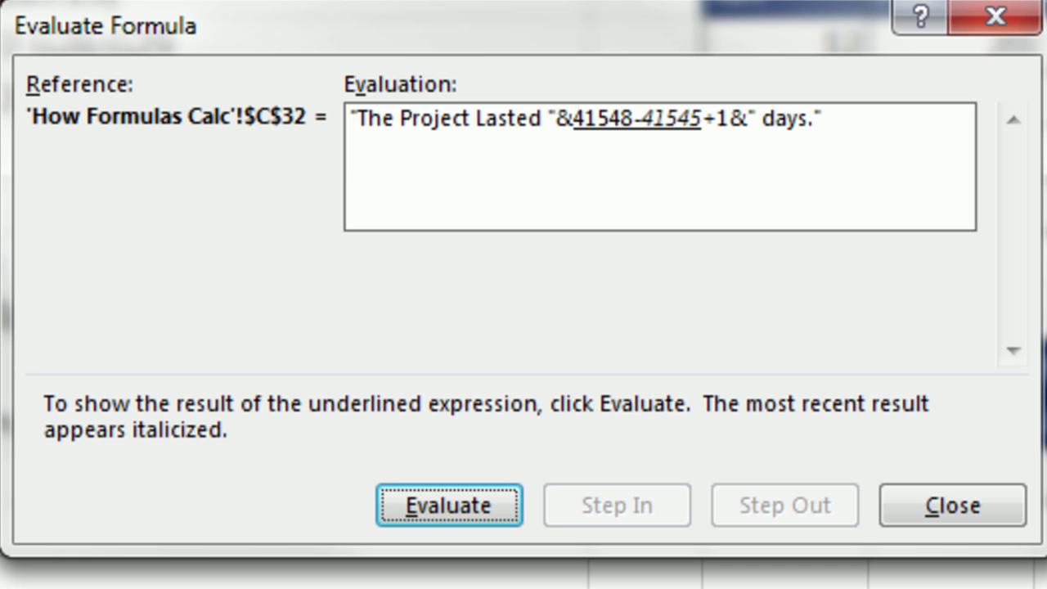
key(Return)
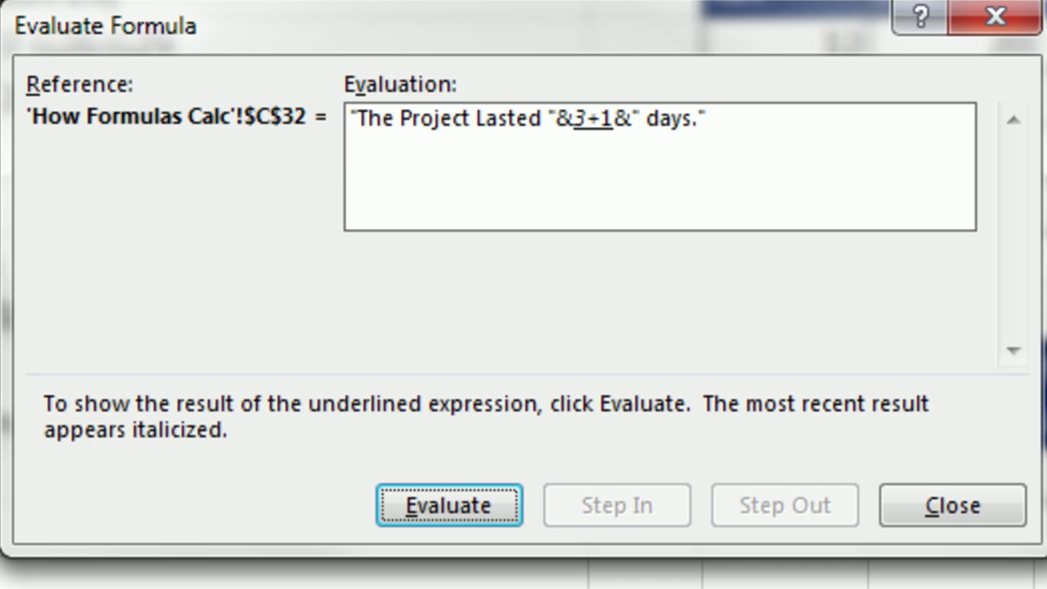
key(Return)
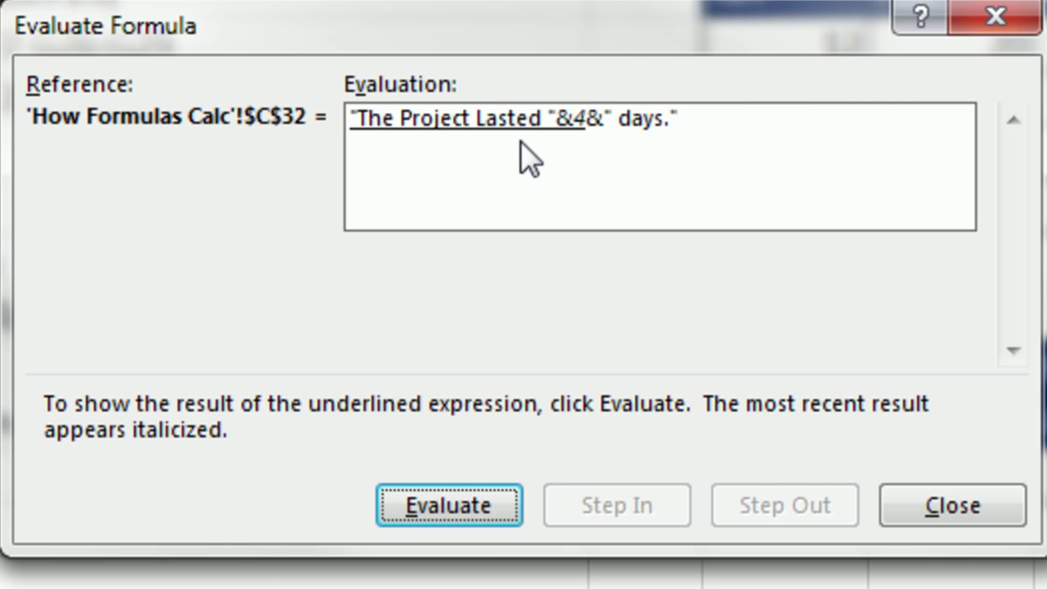
key(Return)
key(Return)
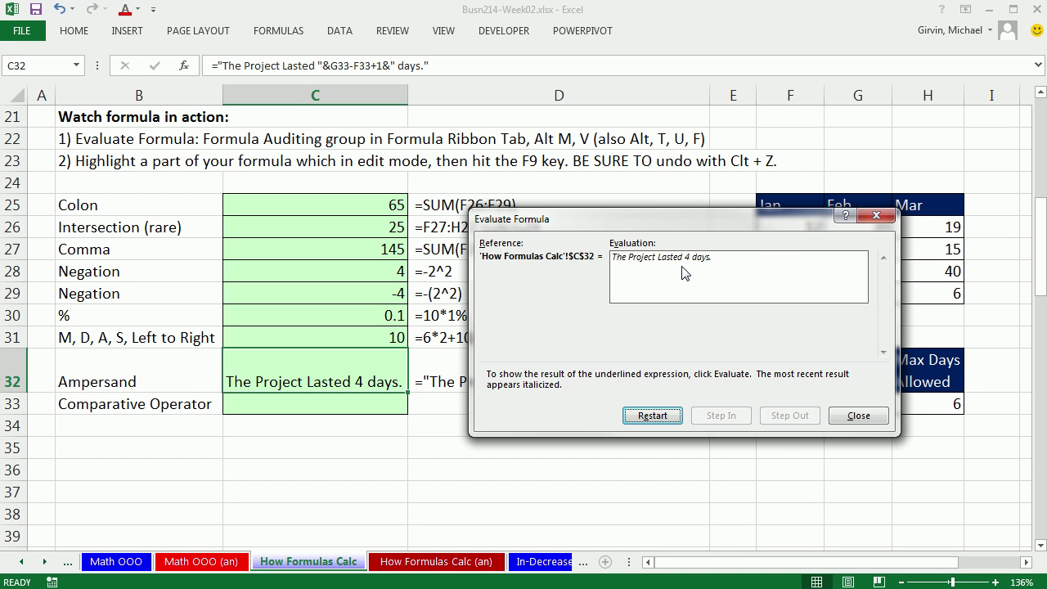
key(Return)
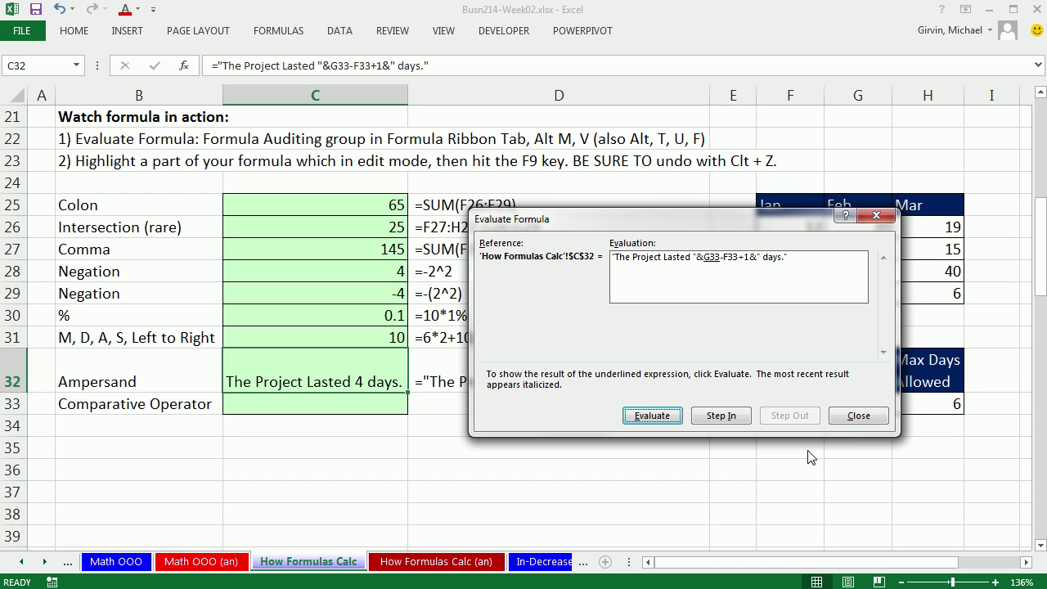
click(857, 416)
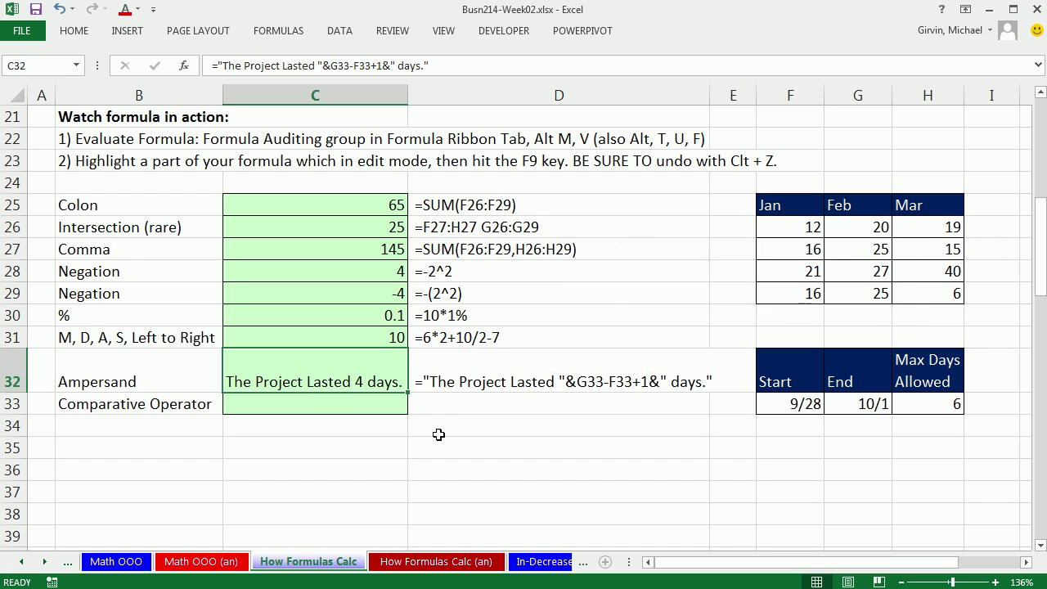
Enter =H33>=G33-F33+1 in C33, returning TRUE
click(306, 401)
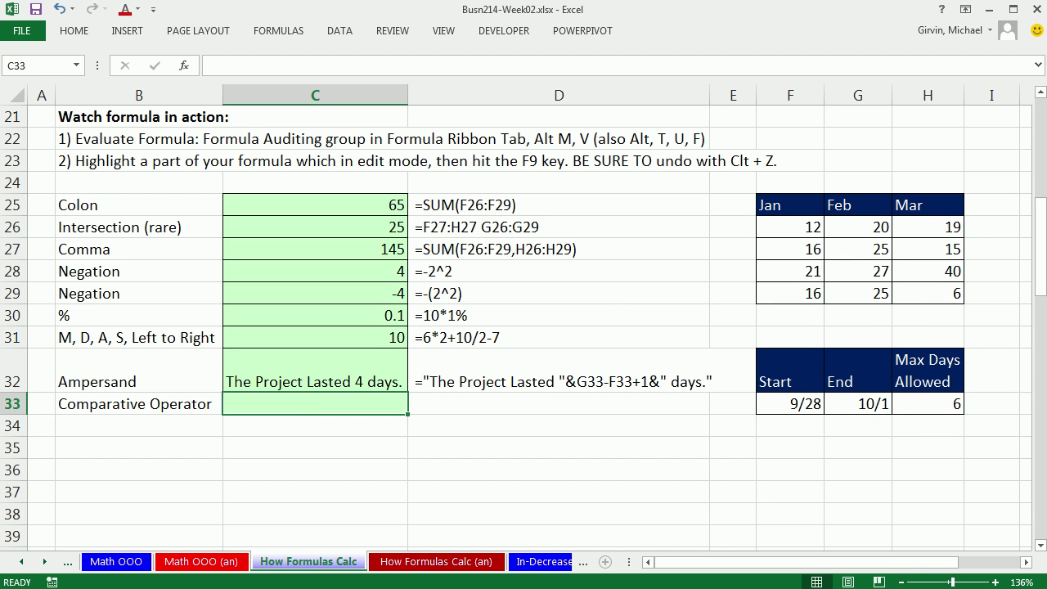
drag(864, 303, 892, 303)
key(e)
text(=)
click(930, 404)
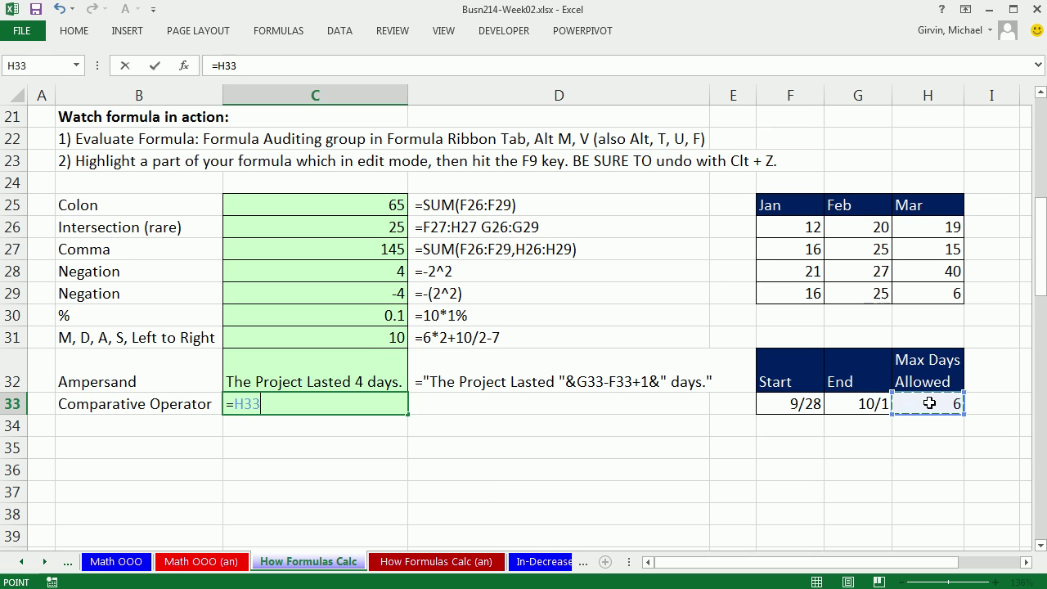
text(>)
text(=)
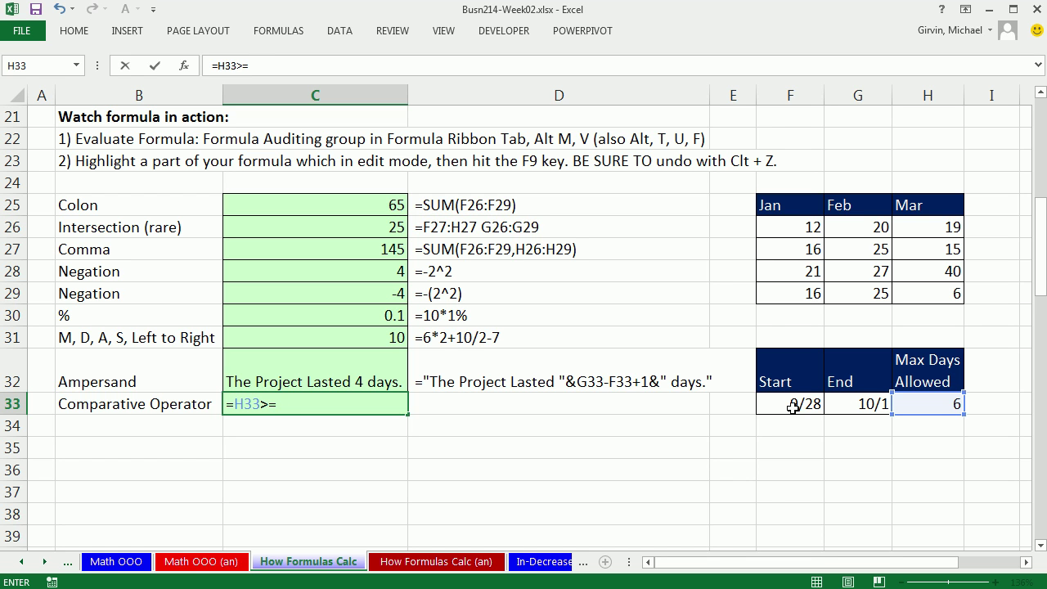
click(839, 405)
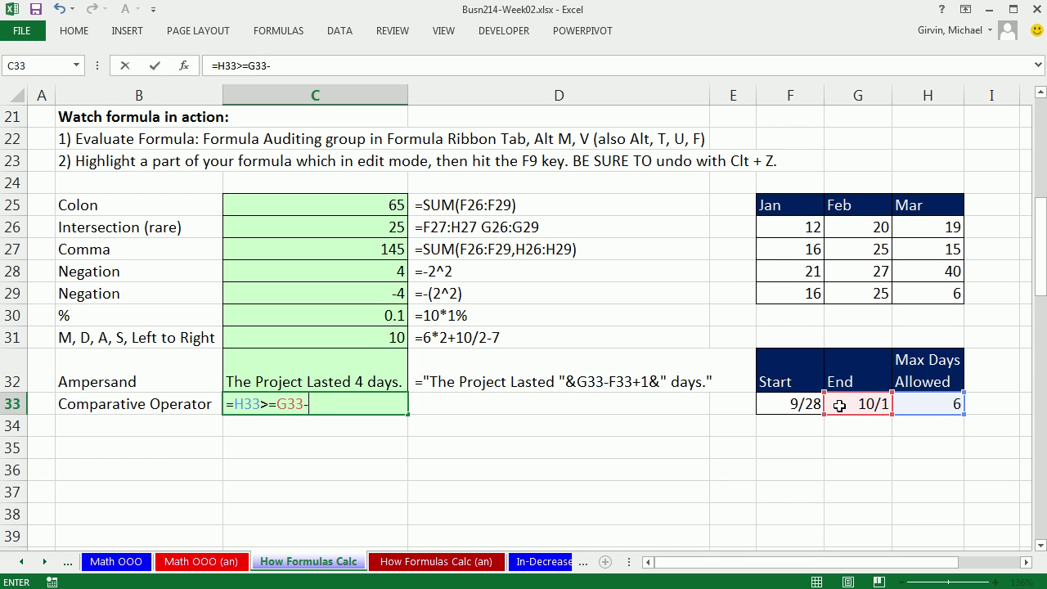
text(-)
click(785, 401)
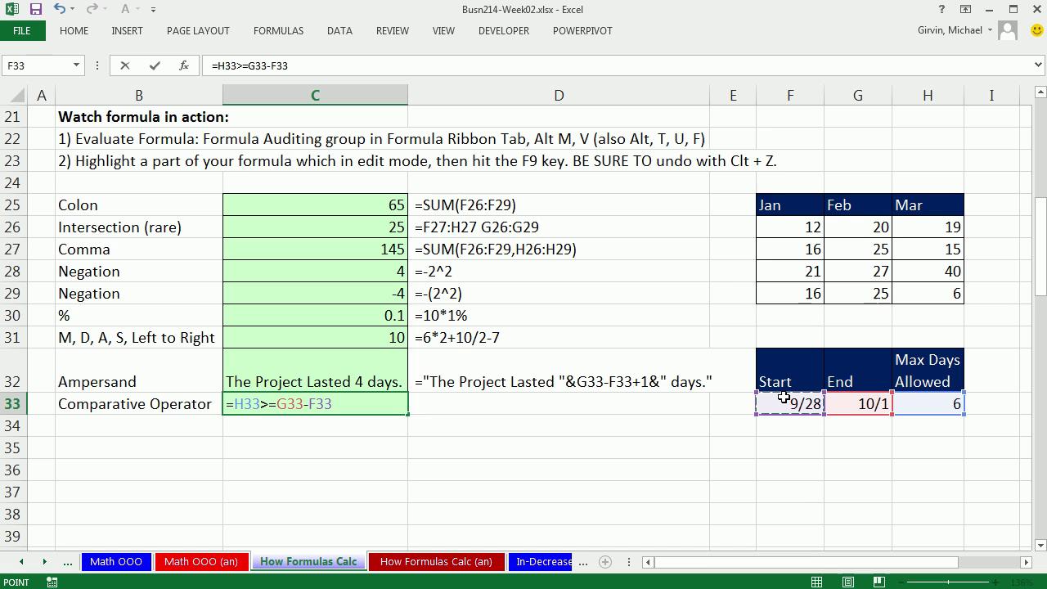
text(+1)
key(ctrl+Return)
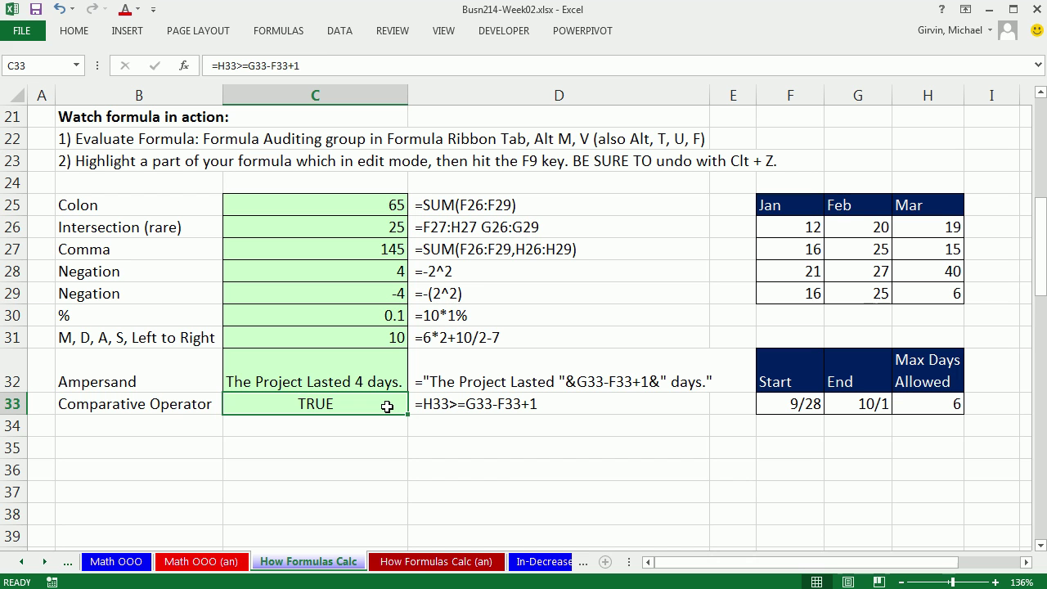
key(alt+m)
key(v)
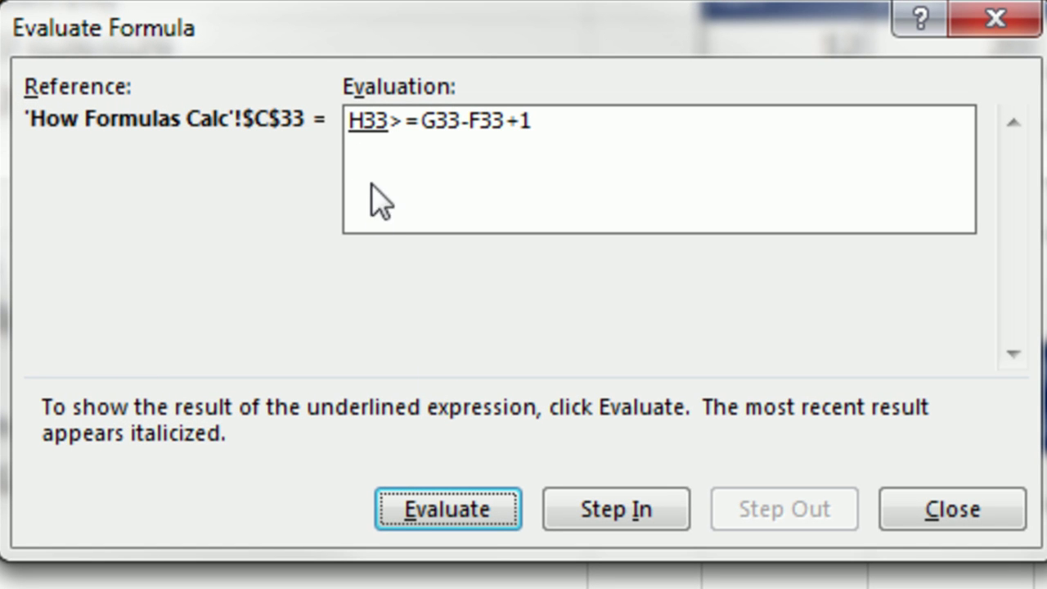
click(485, 522)
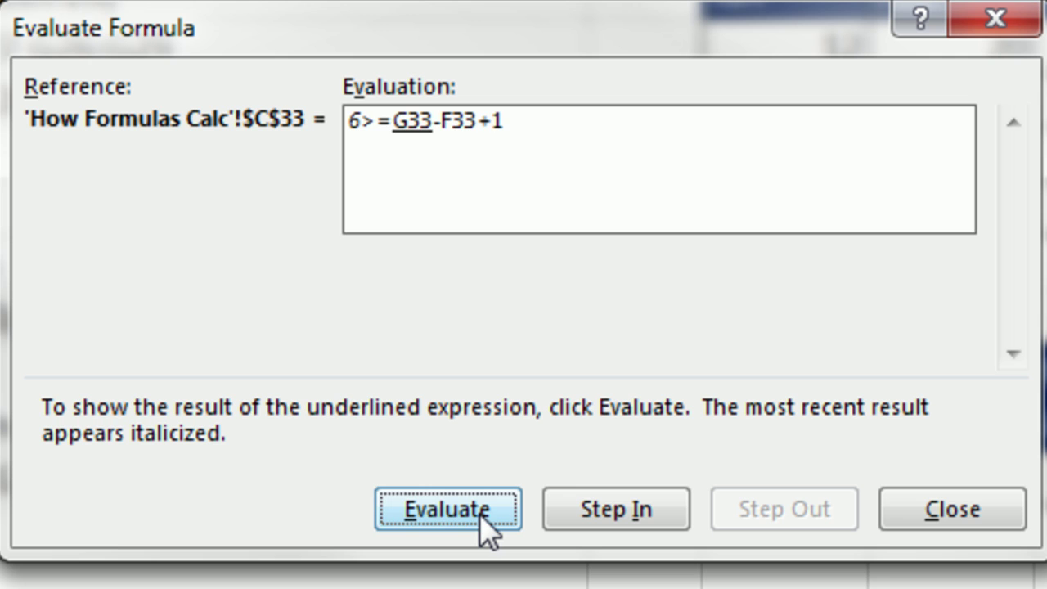
click(489, 523)
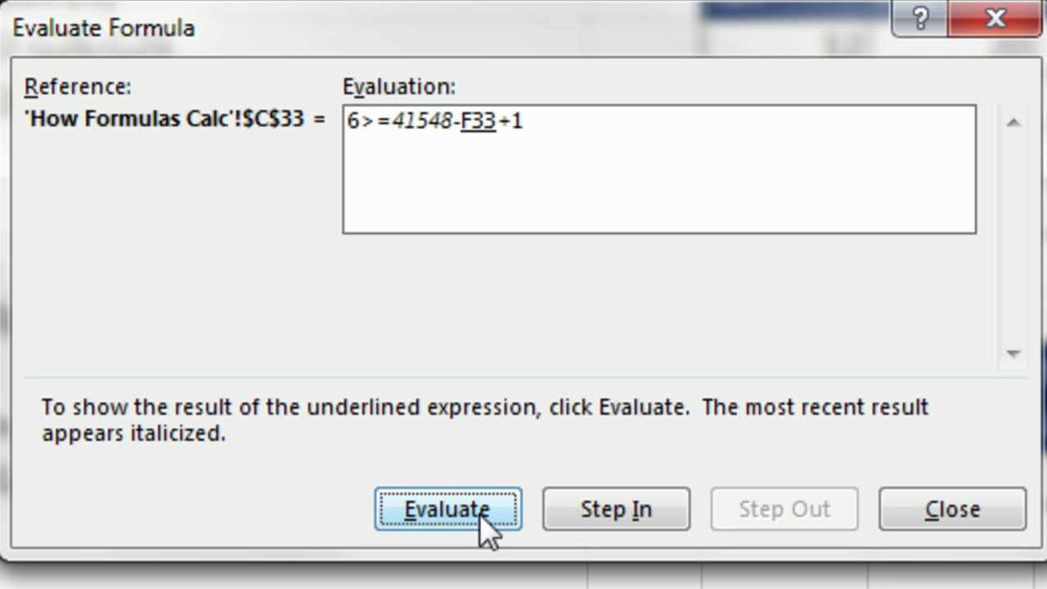
click(488, 526)
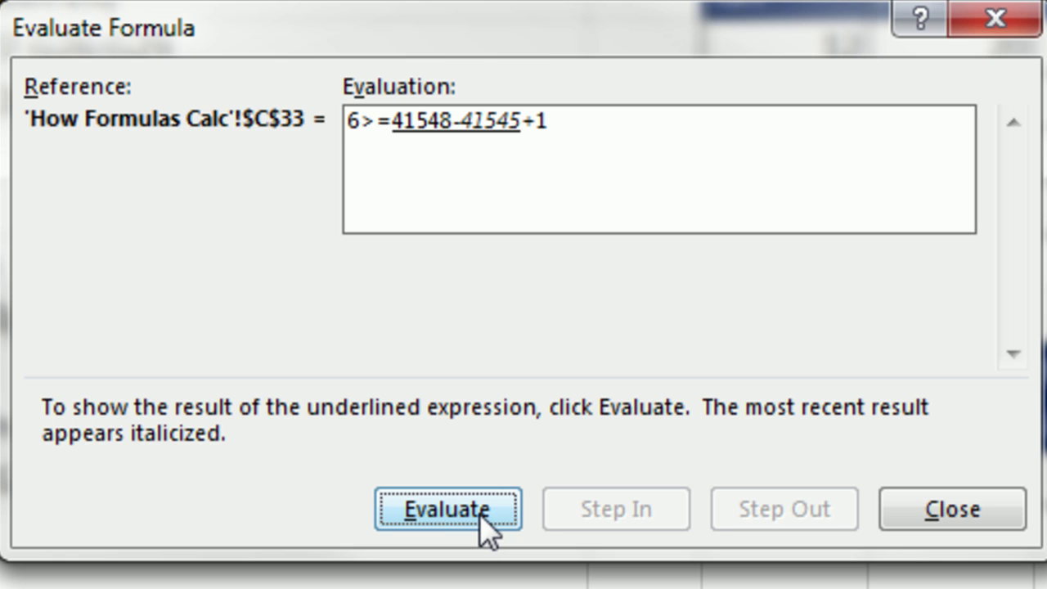
click(487, 528)
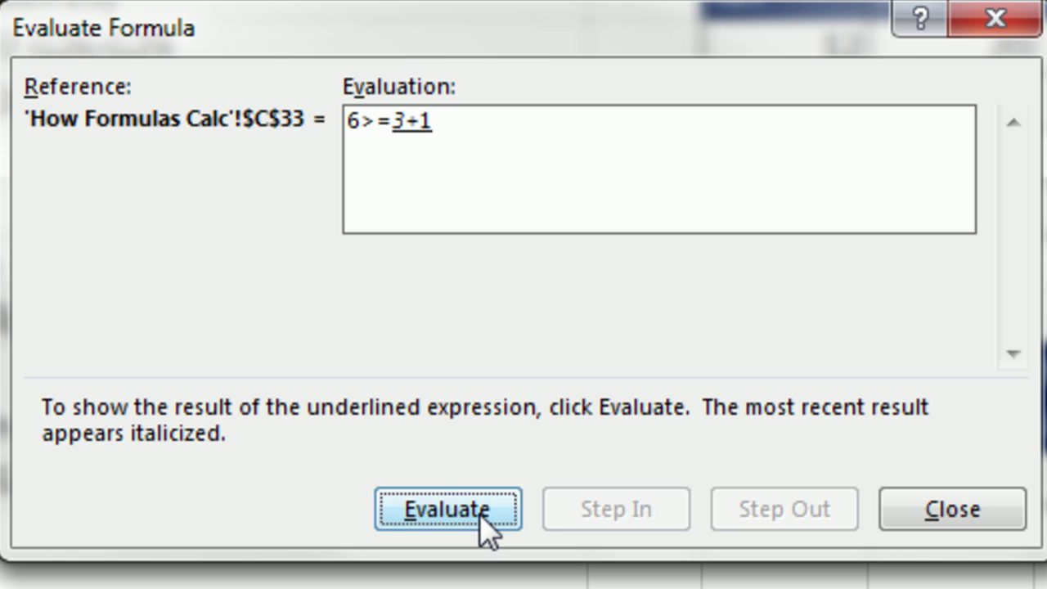
click(488, 528)
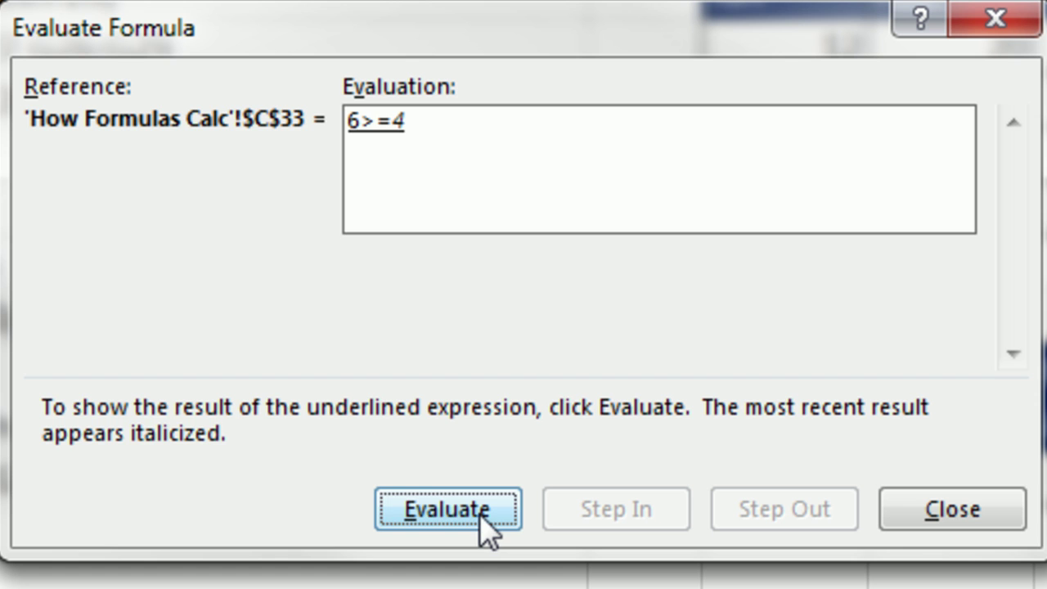
click(488, 527)
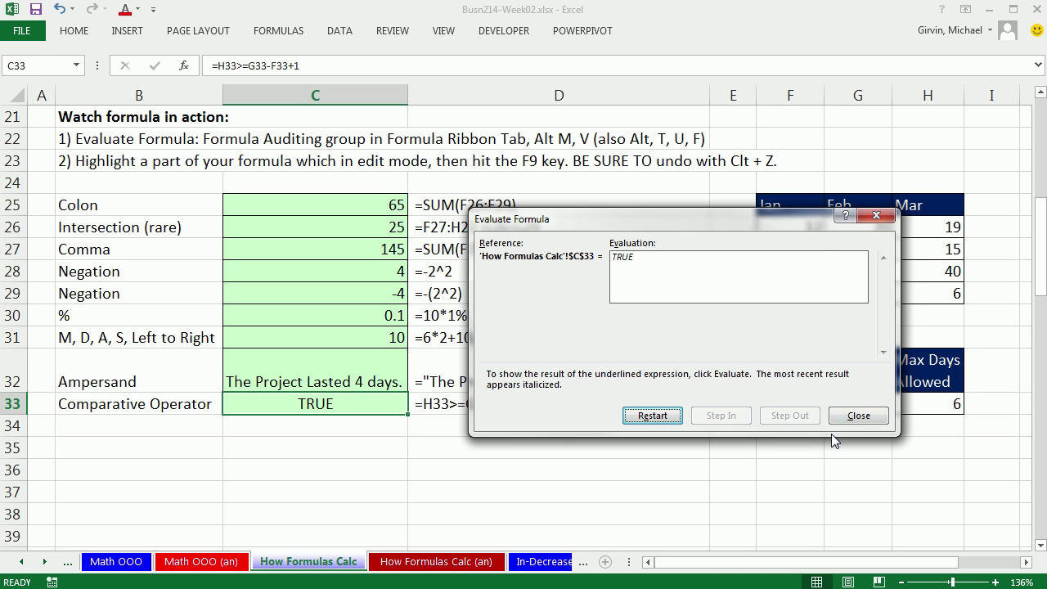
click(860, 415)
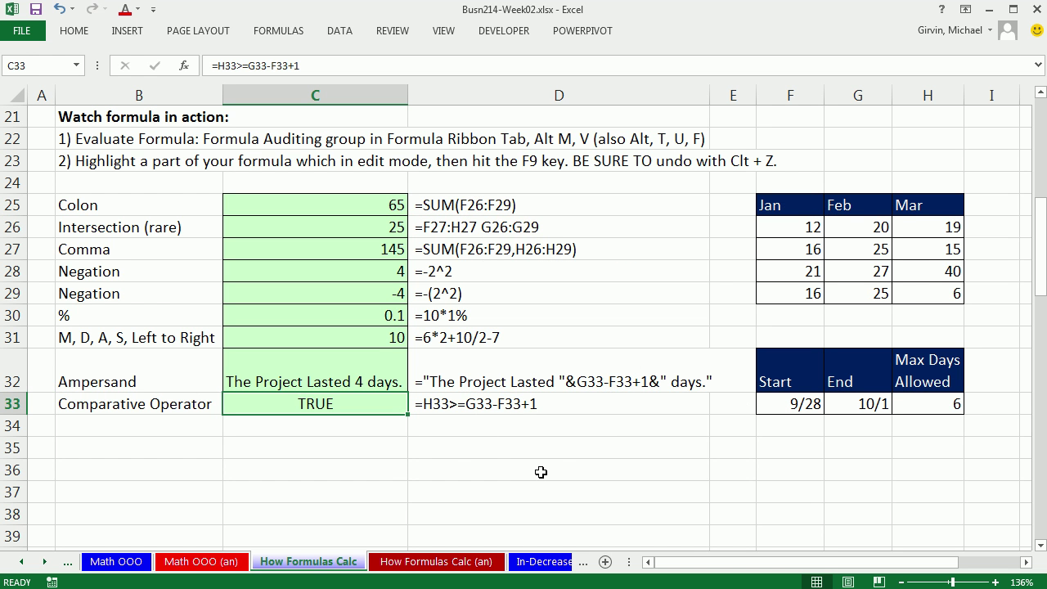
Scroll up to row 1 to show the nine-level precedence list
scroll(559, 443, up, 7)
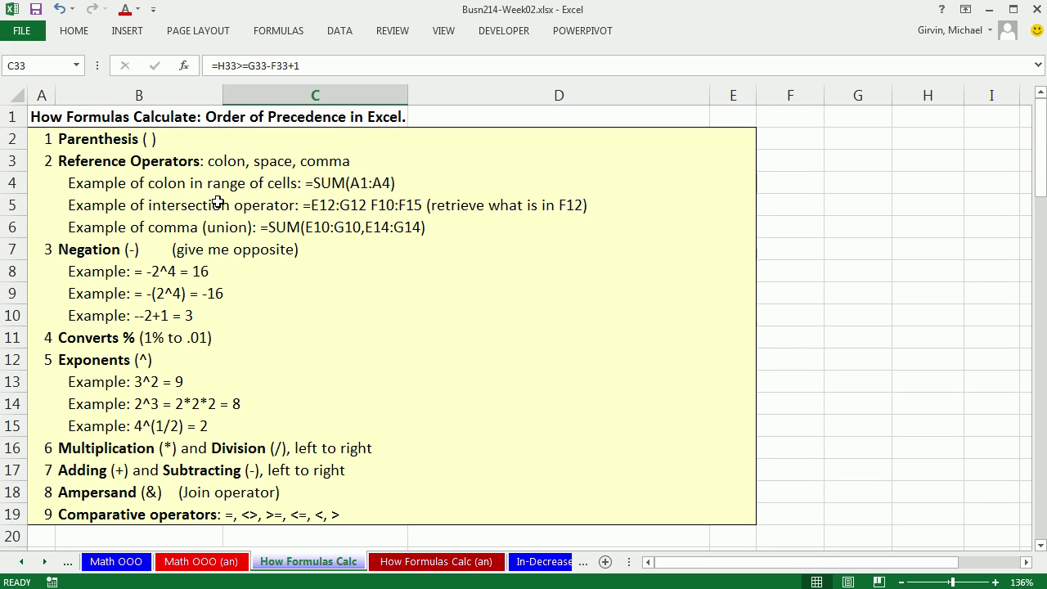